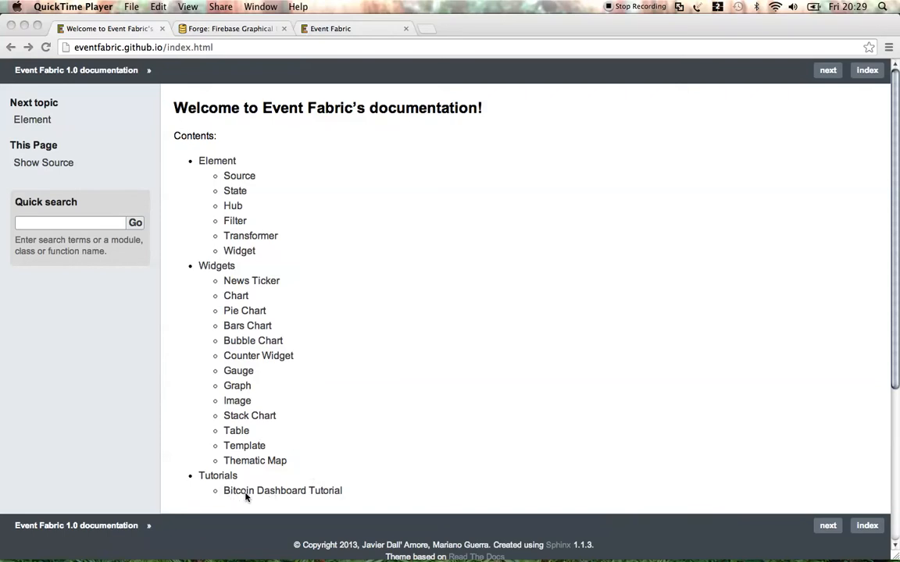
Open the Bitcoin Dashboard Tutorial docs page, then view the live dashboard showing Bid 766,04 and Ask 767,00.
left_click(403, 477)
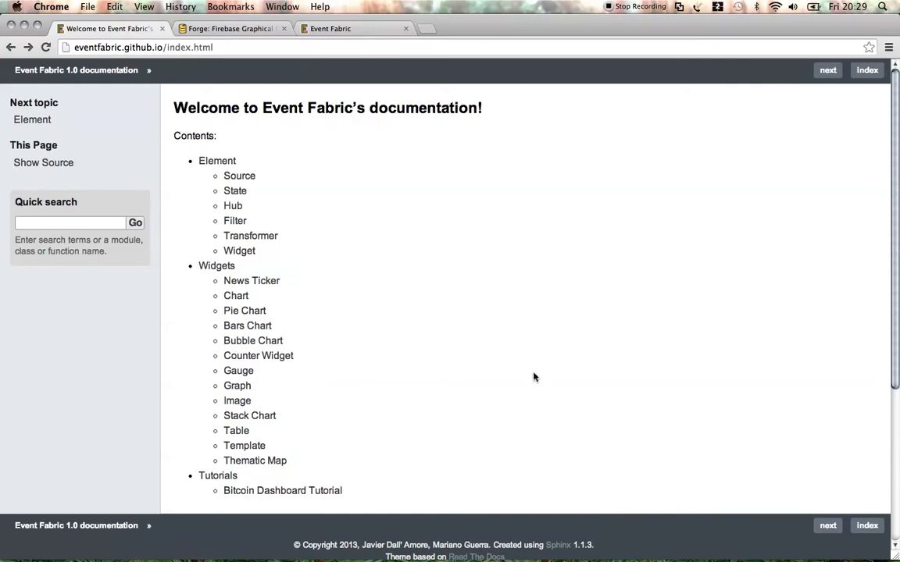
left_click(144, 48)
left_click(705, 510)
left_click(293, 495)
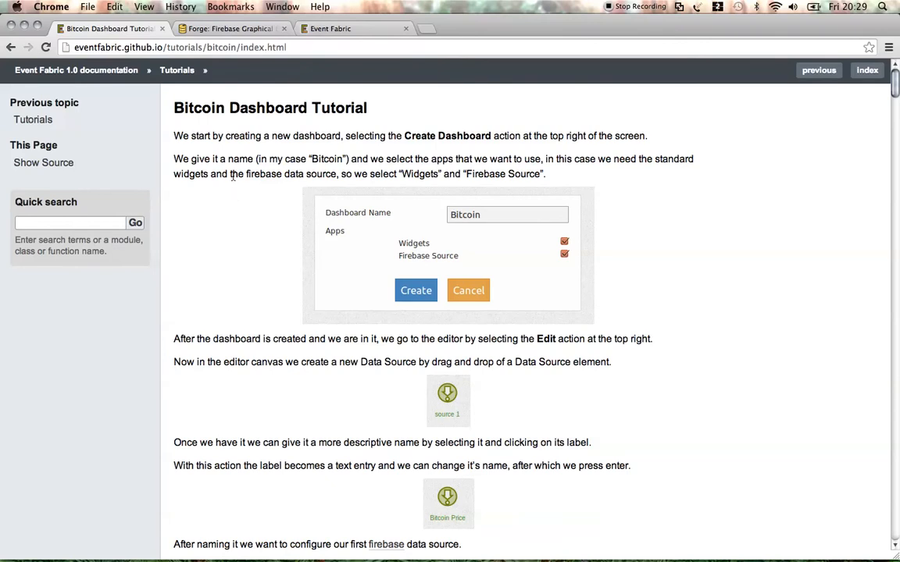
left_click(320, 29)
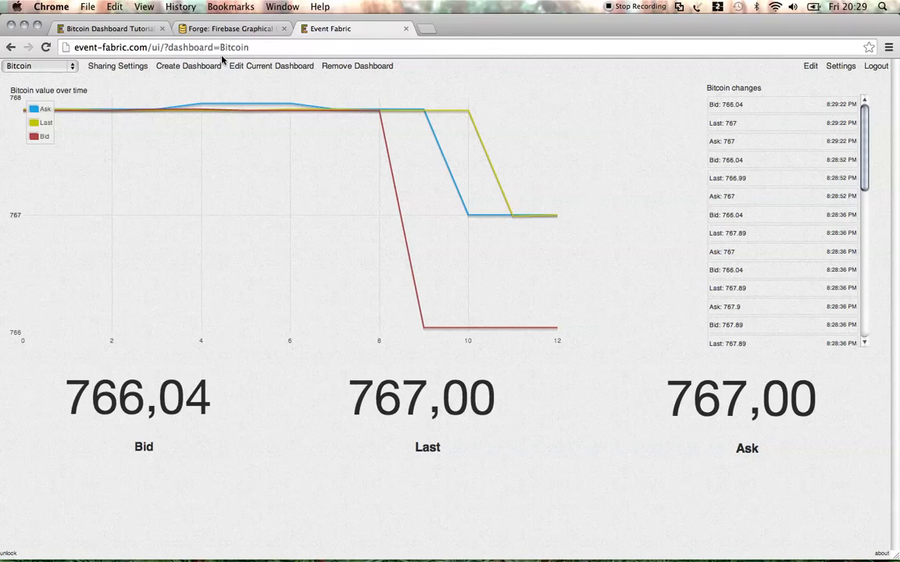
left_click(231, 29)
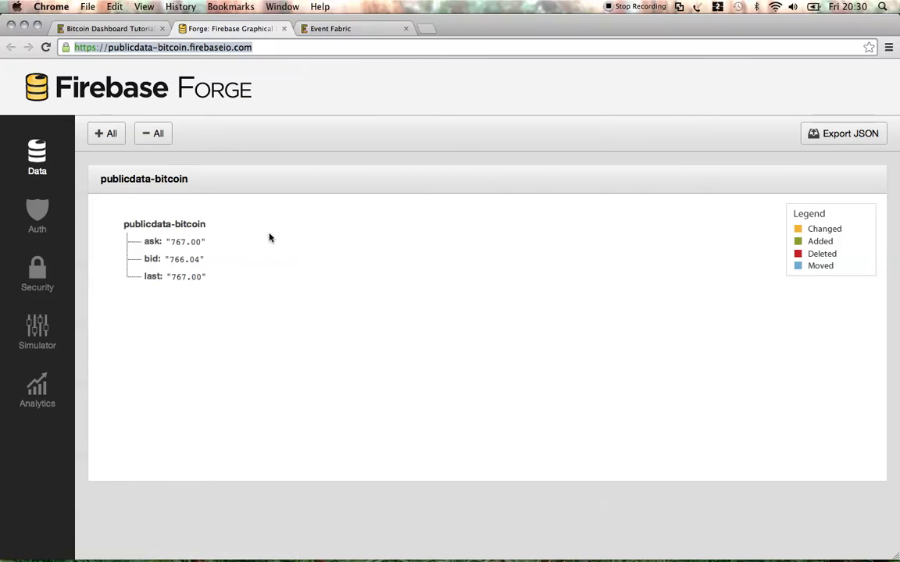
left_click(318, 28)
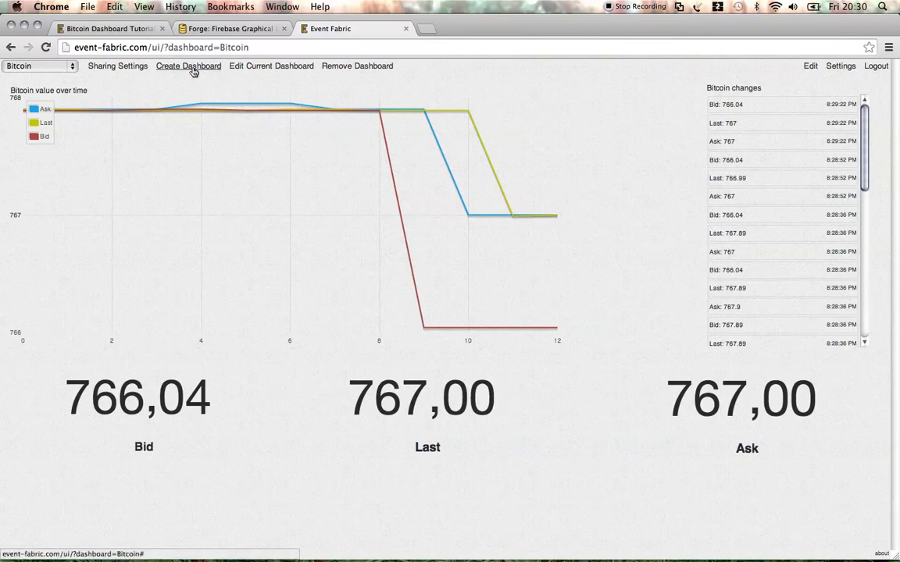
Enter presentation mode, then create 'Bitcoin Dashboard' with the Firebase Source app included.
left_click(151, 9)
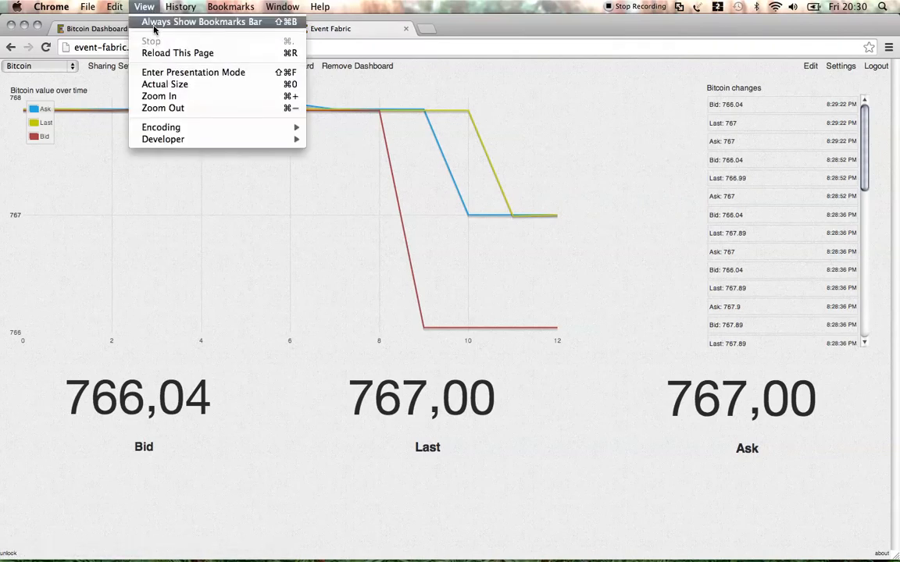
left_click(166, 73)
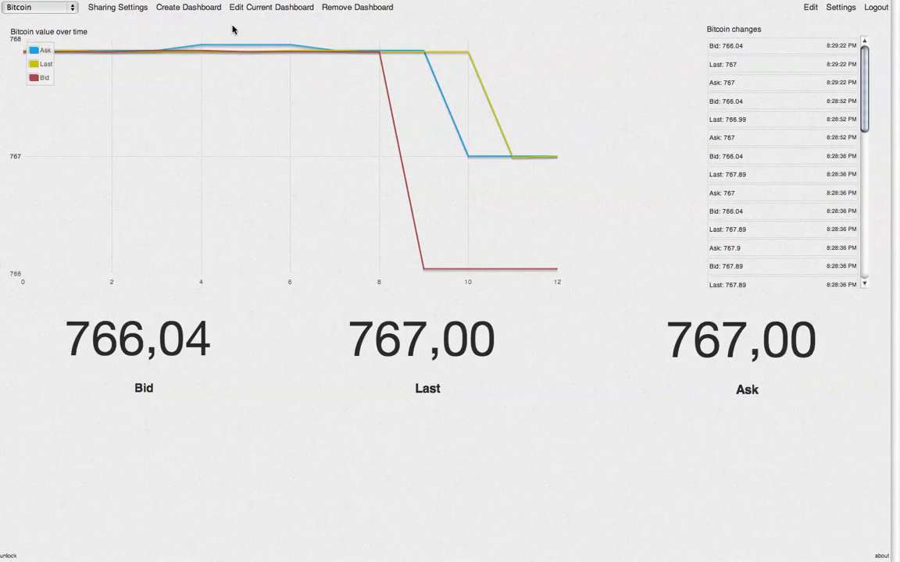
left_click(185, 10)
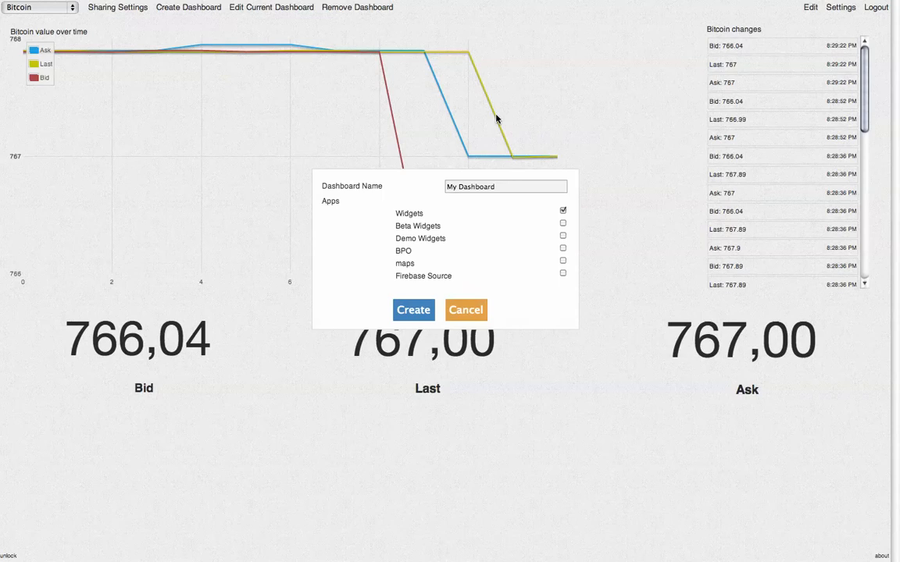
triple_click(463, 187)
type("Bitcoin Das")
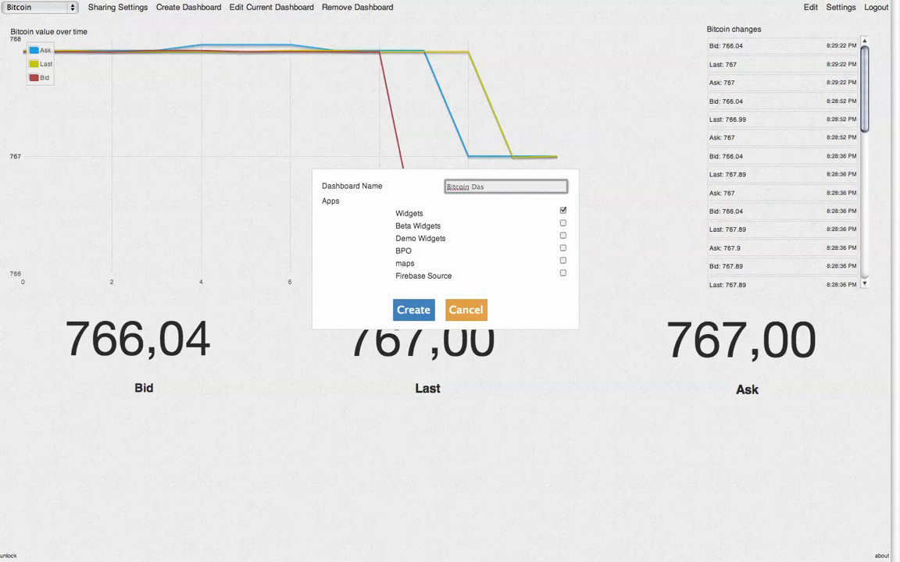
type("hboard")
left_click(562, 275)
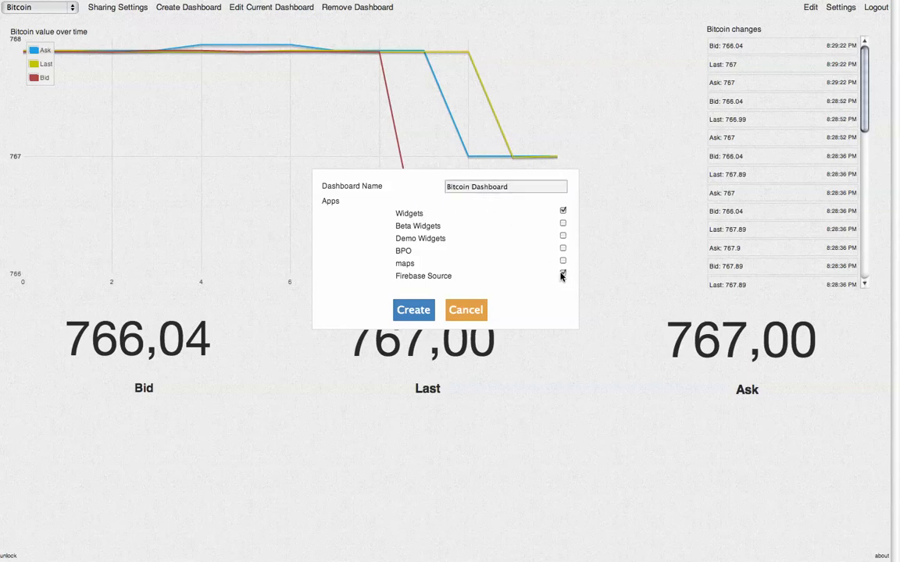
left_click(419, 311)
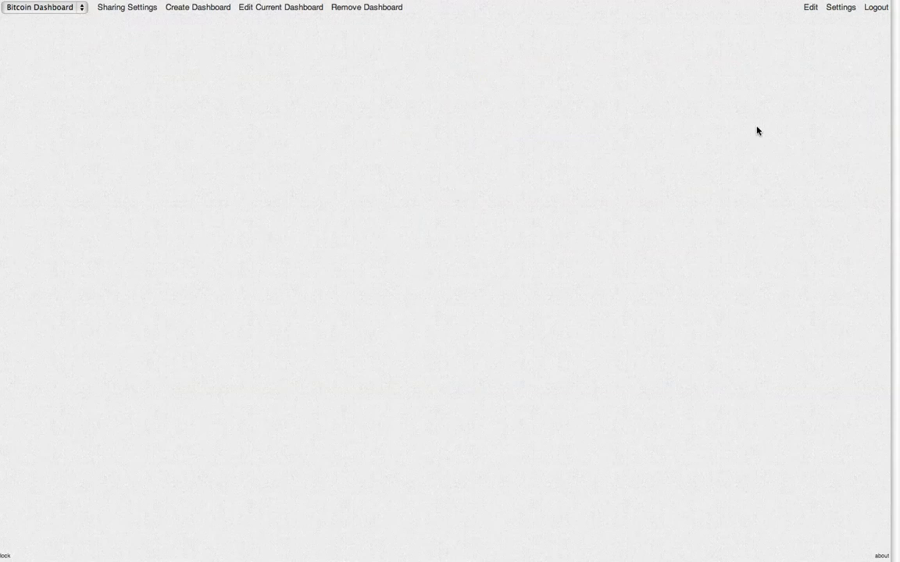
In the editor, drop a Source onto the canvas and rename it 'Bitcoin Value'.
left_click(811, 9)
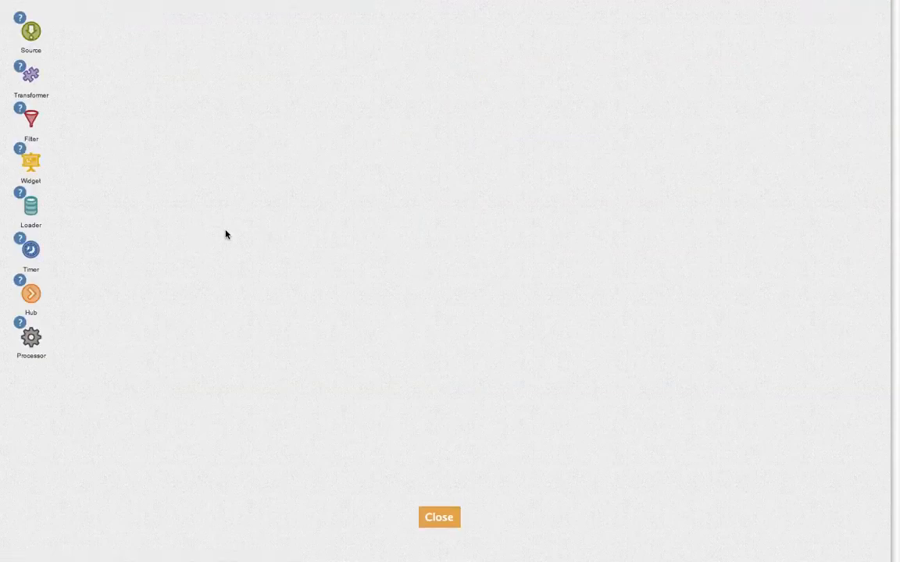
left_click_drag(31, 31, 137, 111)
left_click(141, 132)
key("ctrl+a")
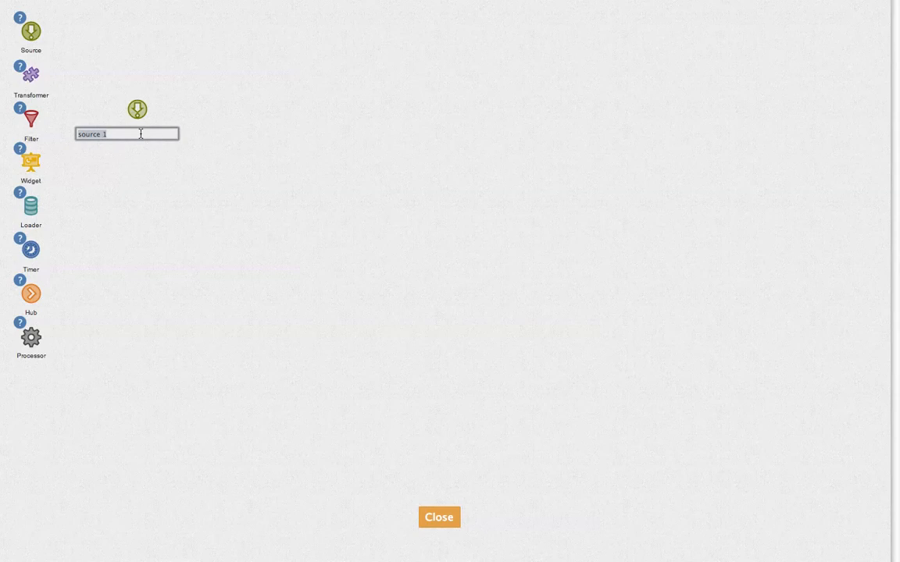
type("Bitcoin Value")
key("Return")
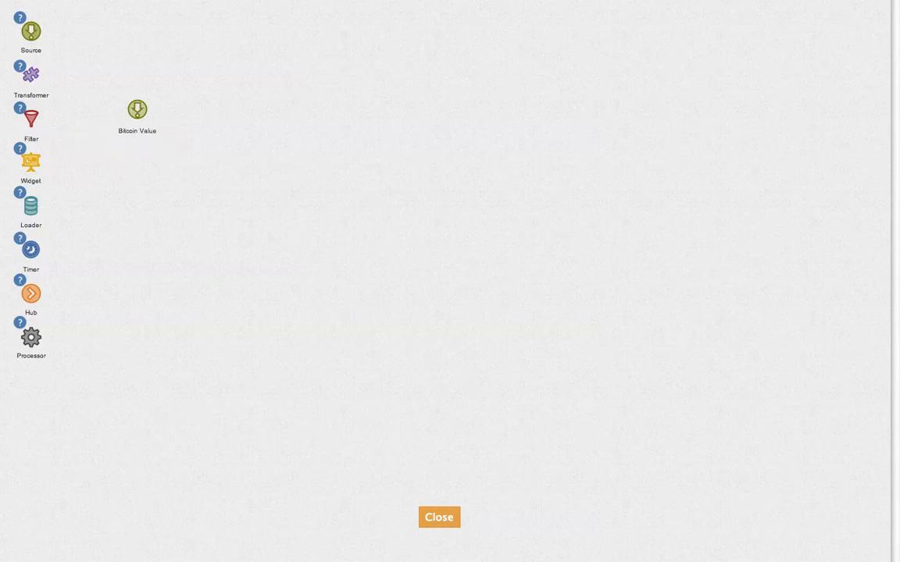
left_click(142, 111)
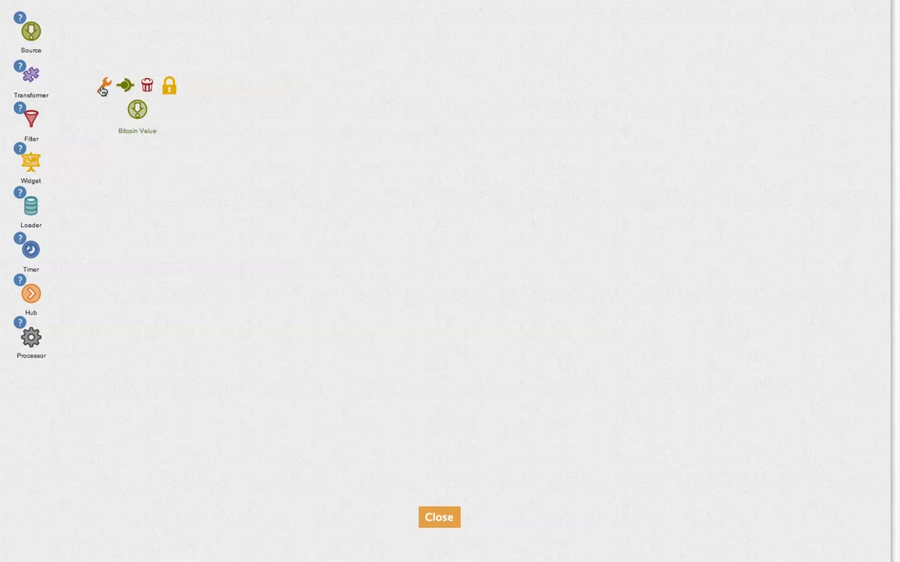
left_click(102, 91)
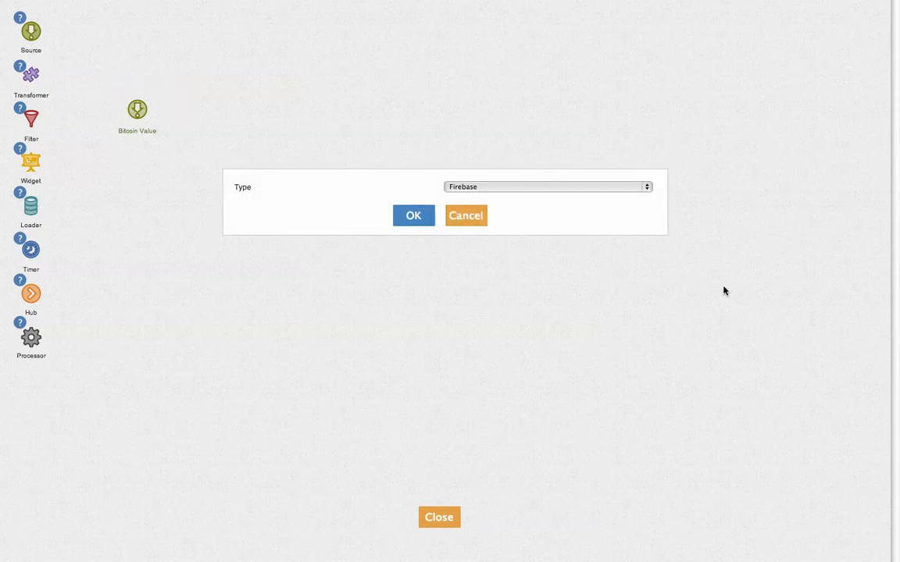
left_click(406, 218)
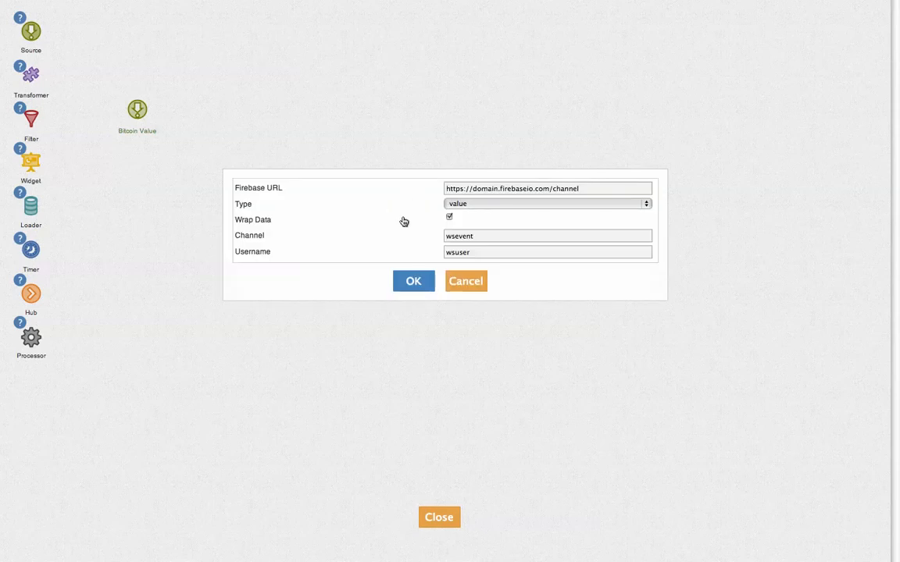
double_click(482, 192)
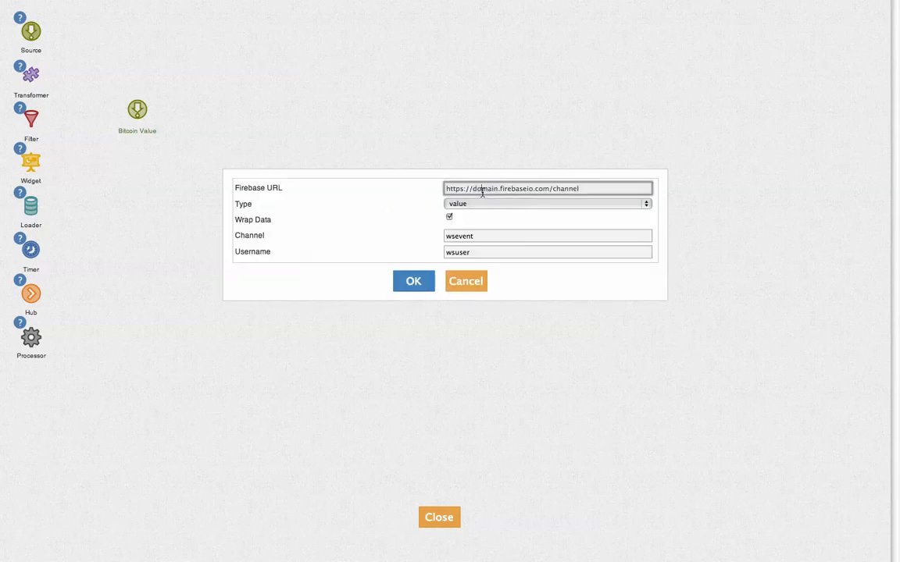
triple_click(482, 192)
type("https://publicdata-bitcoin.firebaseio.com/")
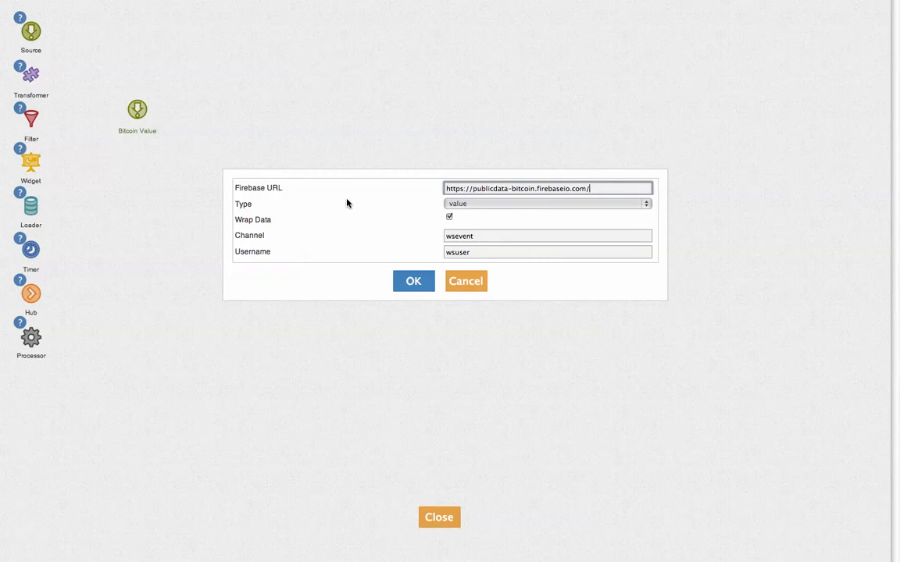
left_click(456, 205)
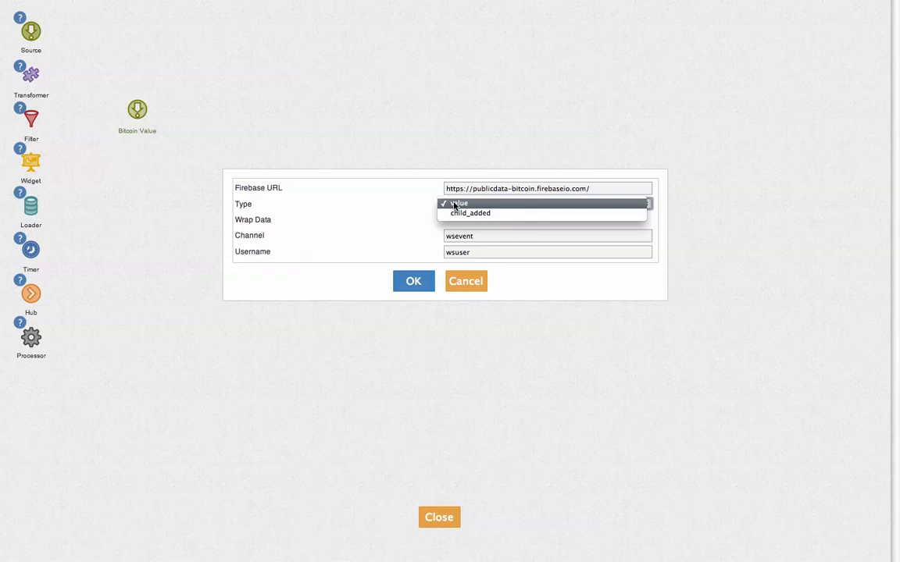
left_click(382, 207)
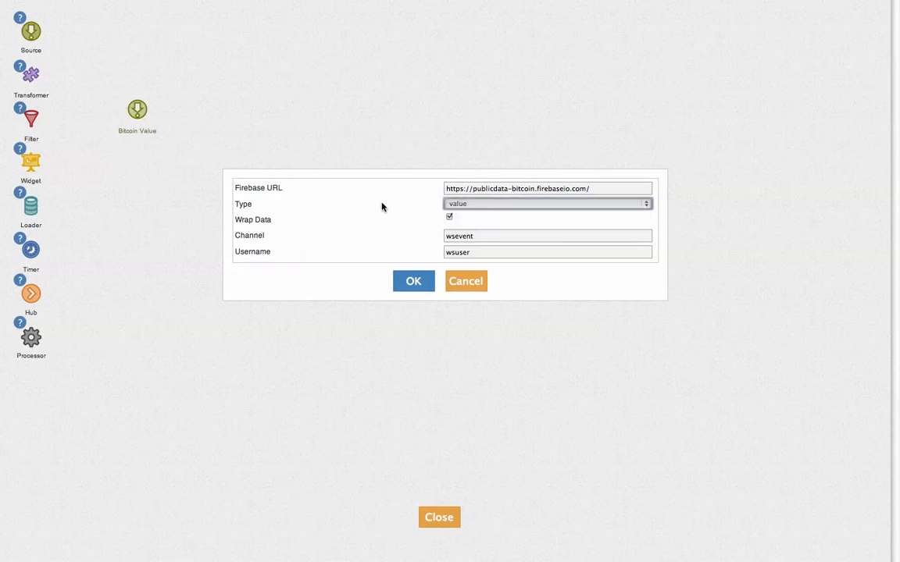
left_click(447, 204)
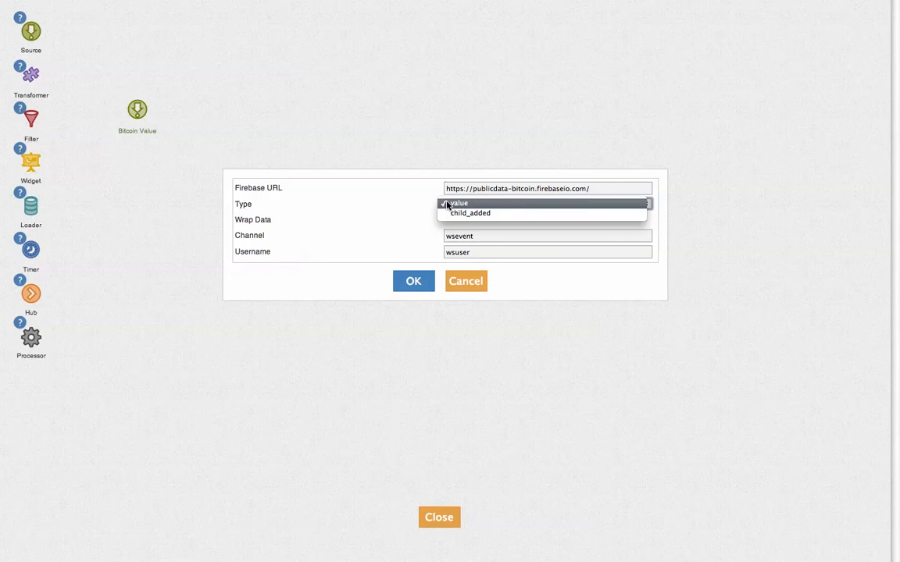
left_click(345, 195)
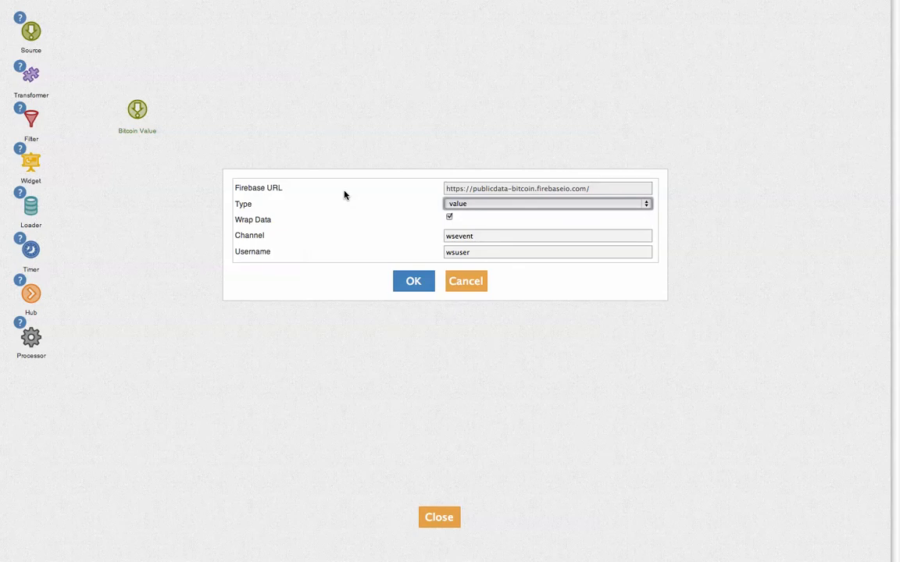
Set Channel to bitcoin, enter the username, and save the source settings.
left_click(454, 236)
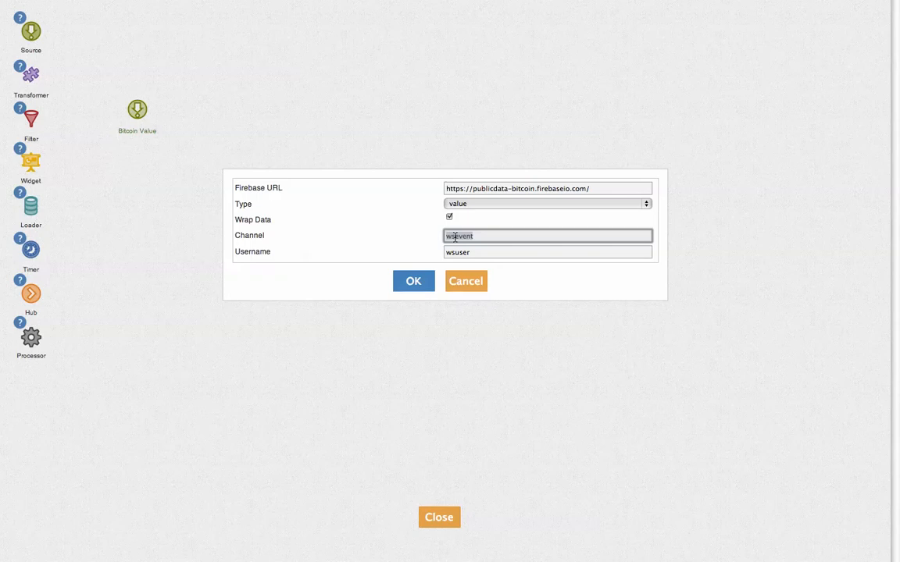
type("bitcoin")
key("Tab")
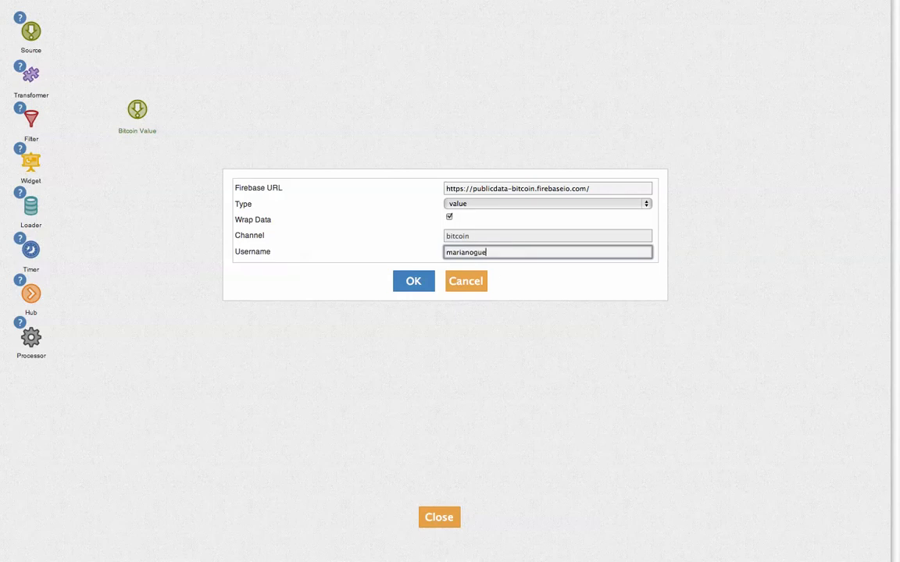
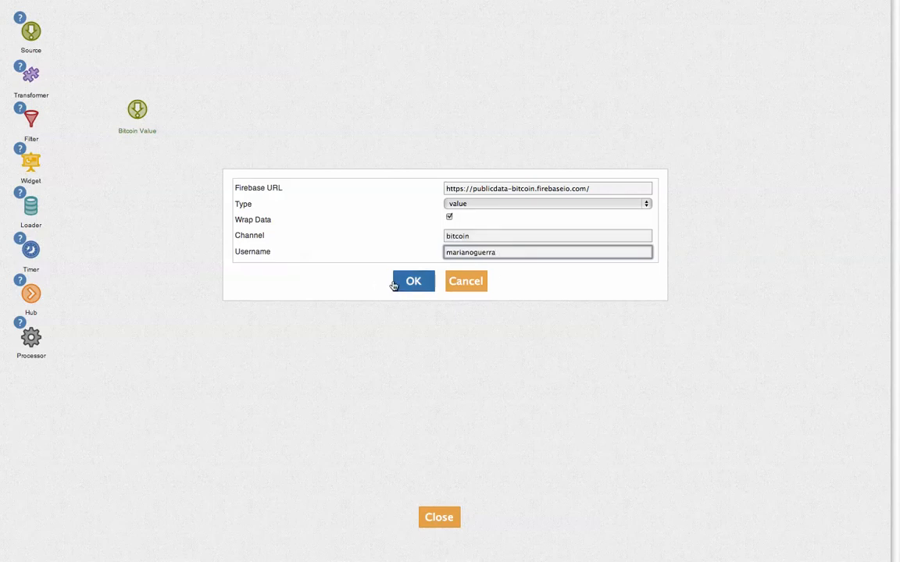
left_click(407, 283)
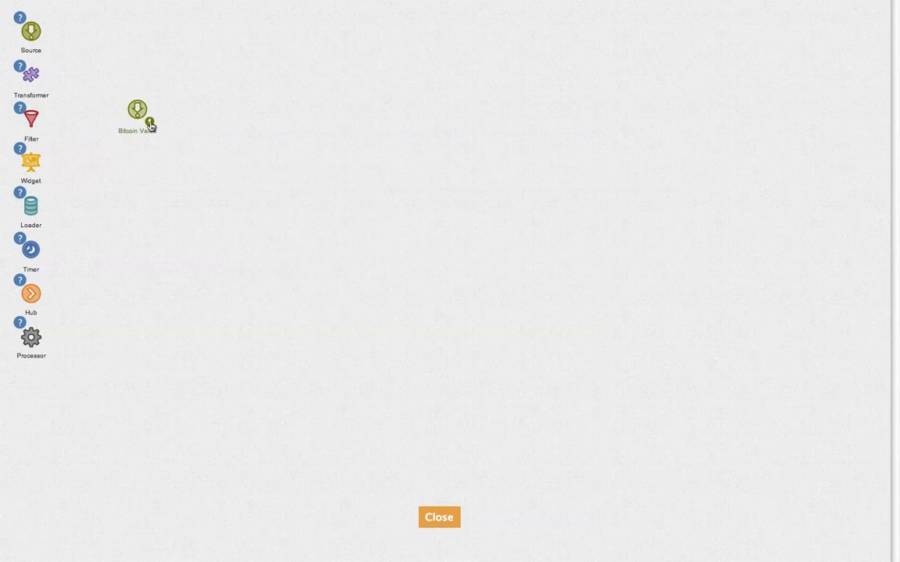
left_click(149, 123)
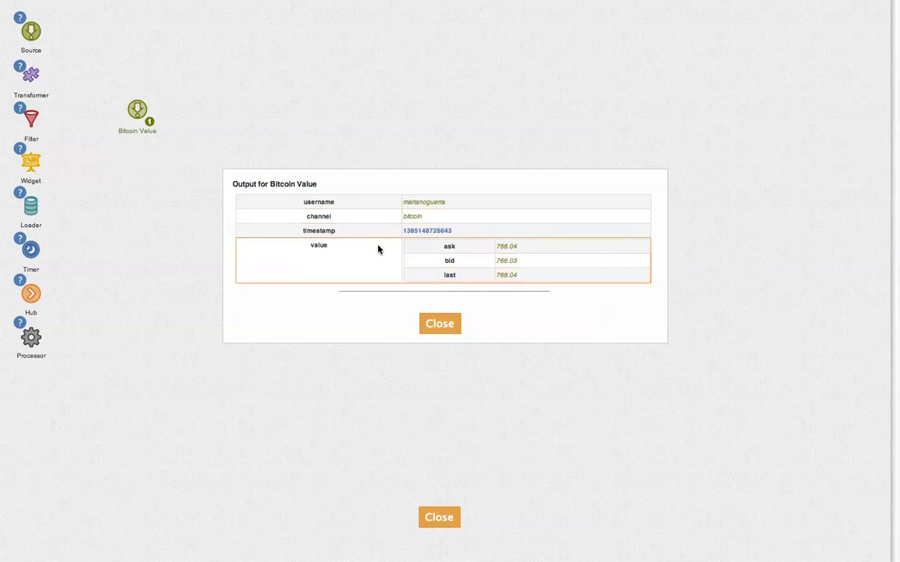
left_click(442, 325)
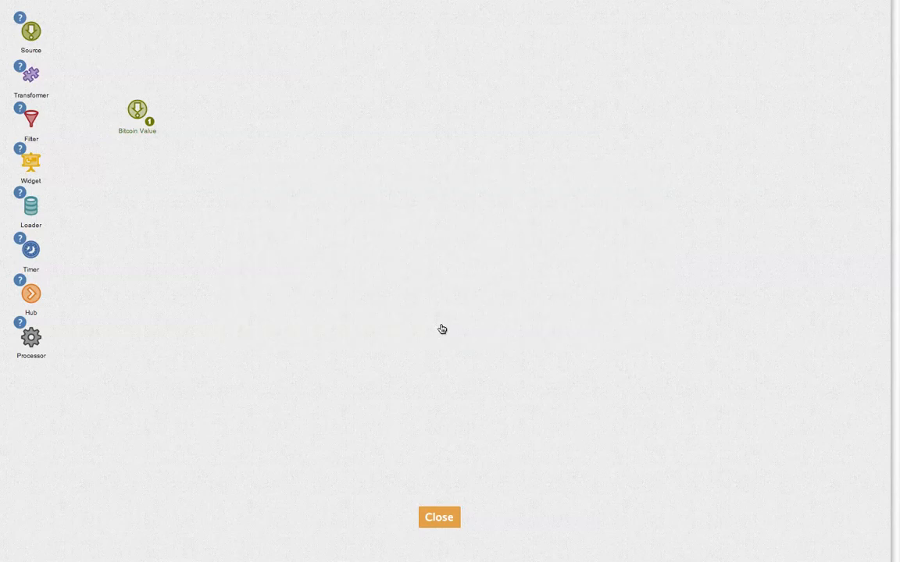
Add a widget beside Bitcoin Value and name it 'Bid Value'.
left_click_drag(172, 165, 279, 115)
double_click(281, 133)
type("Bid Value")
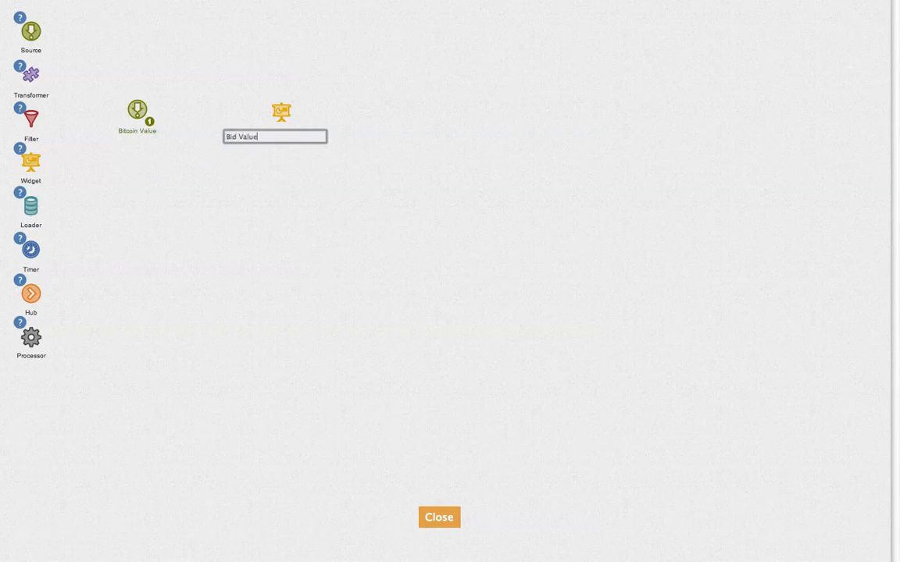
key("Return")
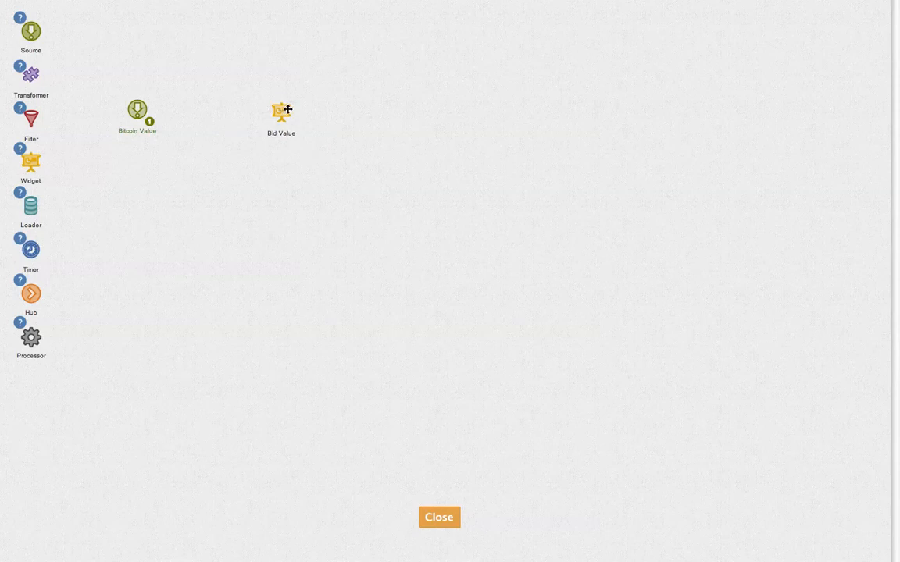
Make Bid Value an odometer with format ddd.ddd,dd and 2 decimals.
left_click(288, 110)
left_click(269, 89)
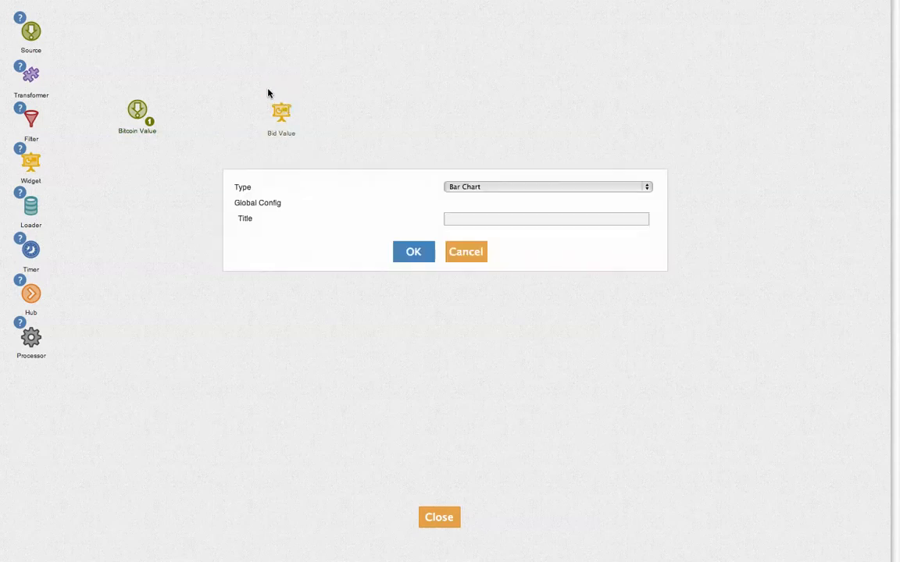
left_click(581, 192)
left_click(515, 278)
left_click(419, 256)
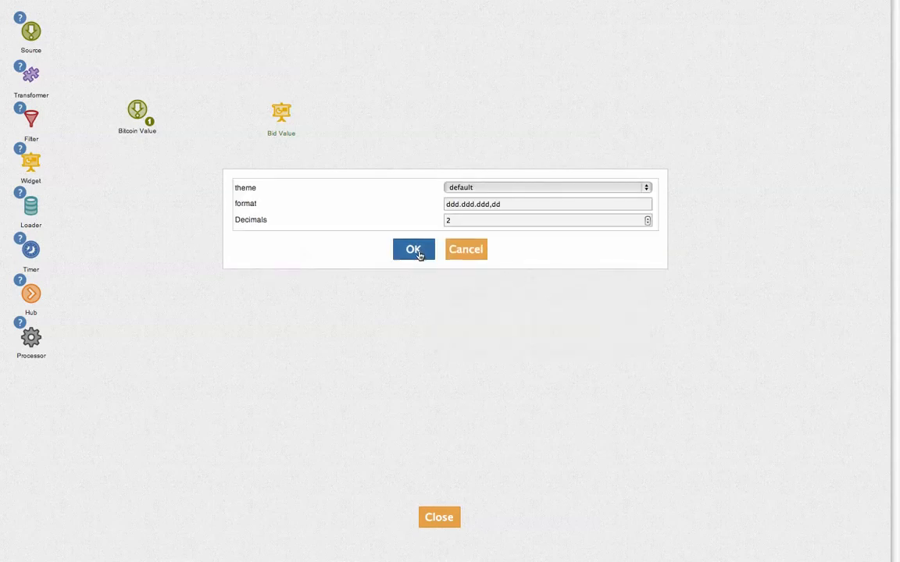
left_click(416, 251)
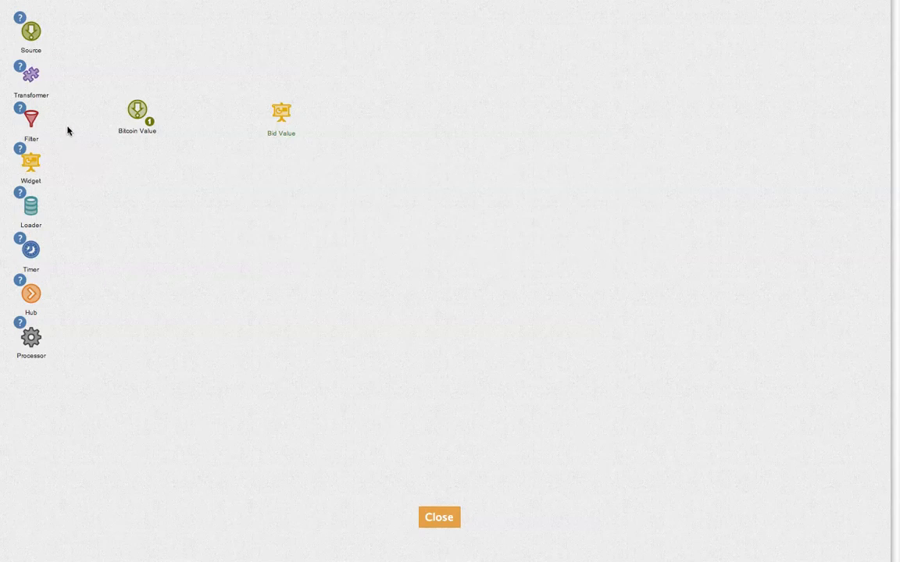
Place transformer 3 between Bitcoin Value and Bid Value and open its empty Code editor.
left_click_drag(31, 74, 217, 112)
mouse_move(216, 111)
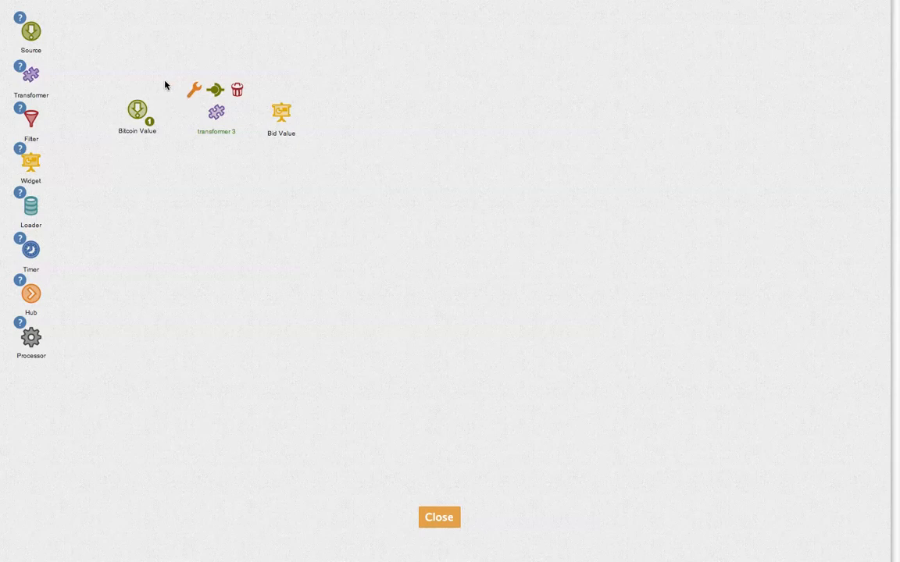
left_click(194, 90)
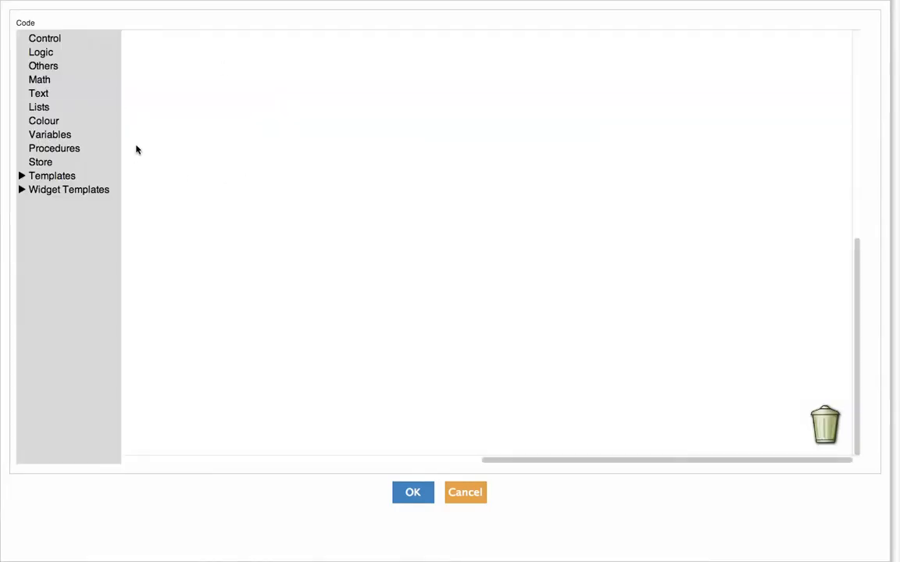
Add the Odometer template's set val and label blocks, with label text 'Bid'.
left_click(22, 191)
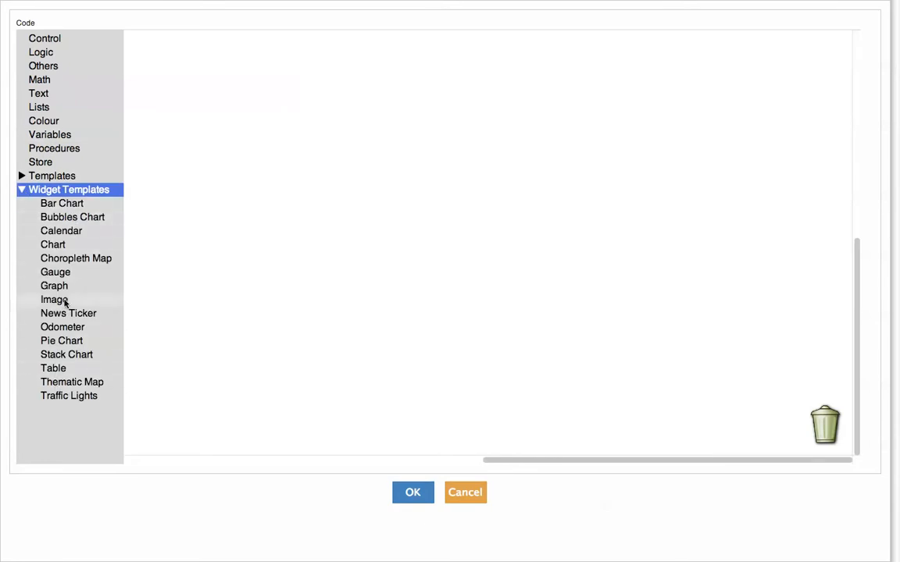
left_click(64, 329)
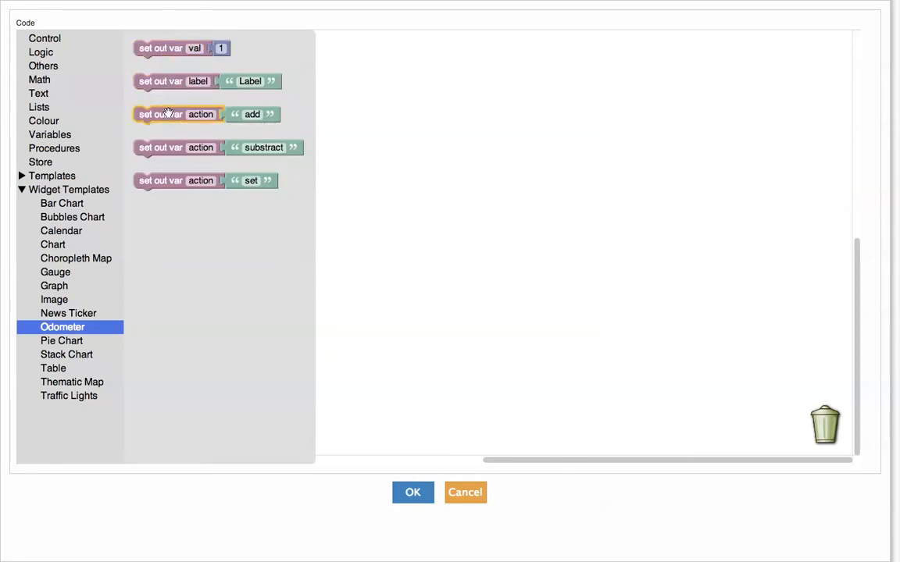
left_click(167, 54)
left_click(53, 328)
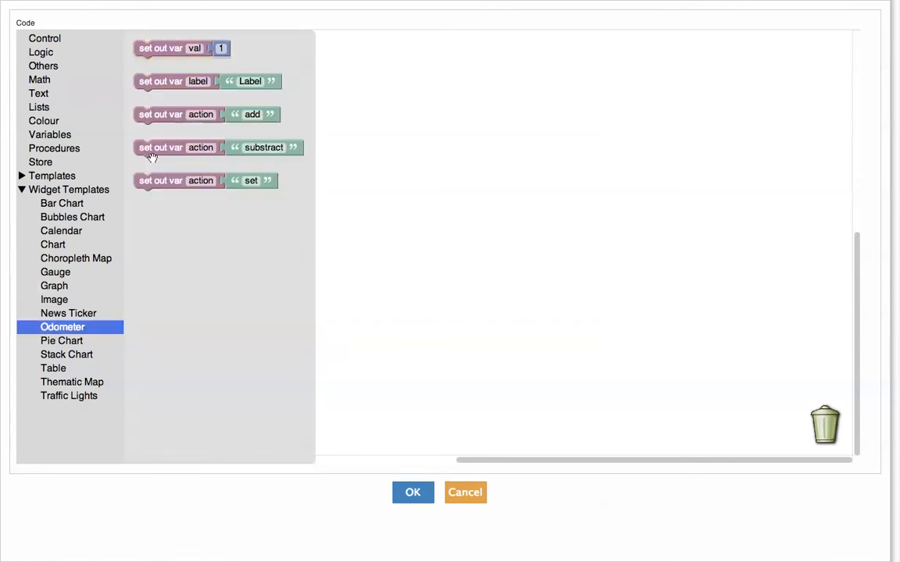
left_click_drag(175, 85, 173, 72)
left_click(248, 69)
type("Asic")
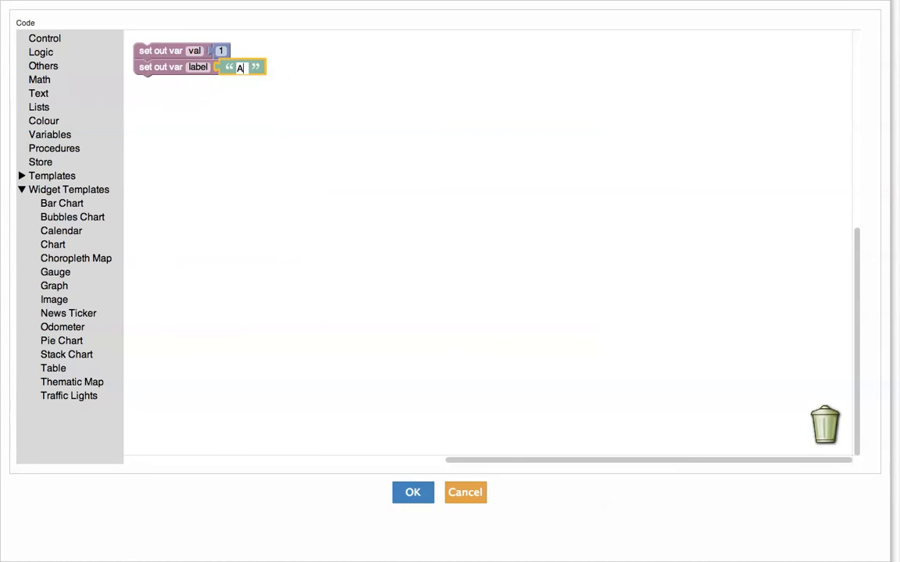
key("BackSpace")
key("BackSpace")
key("BackSpace")
key("BackSpace")
type("Bid")
Replace the placeholder 1 with get value bid wrapped in a to decimal block.
left_click_drag(214, 45, 825, 422)
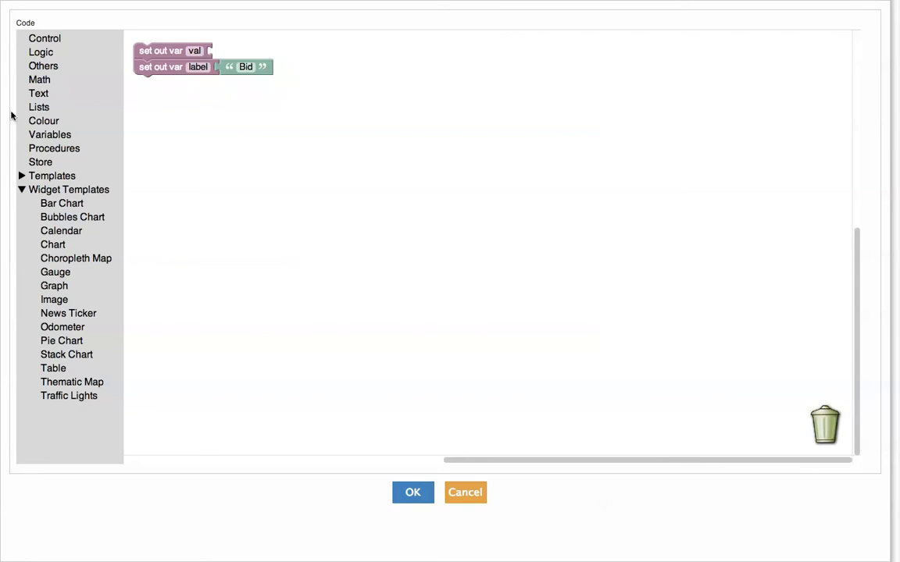
left_click(54, 66)
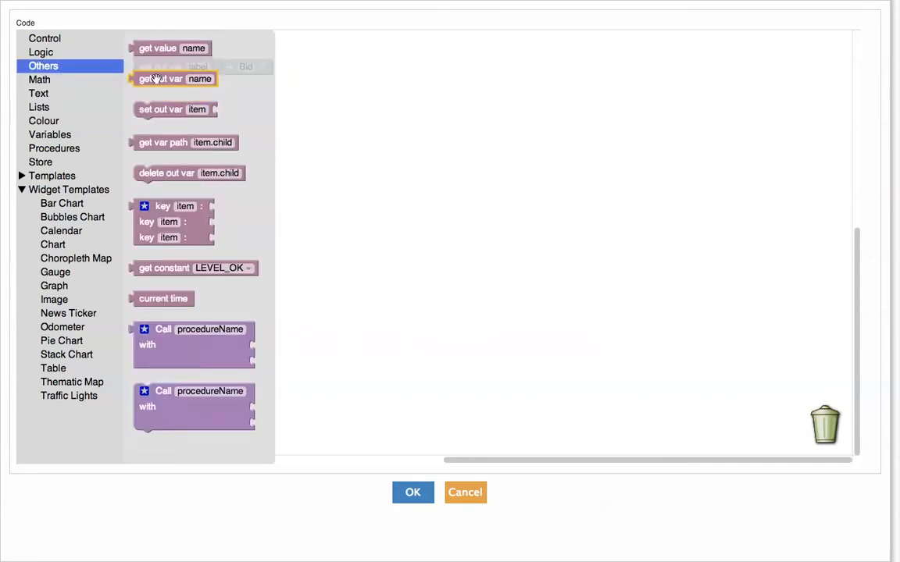
left_click_drag(150, 50, 340, 66)
left_click(386, 68)
type("bid")
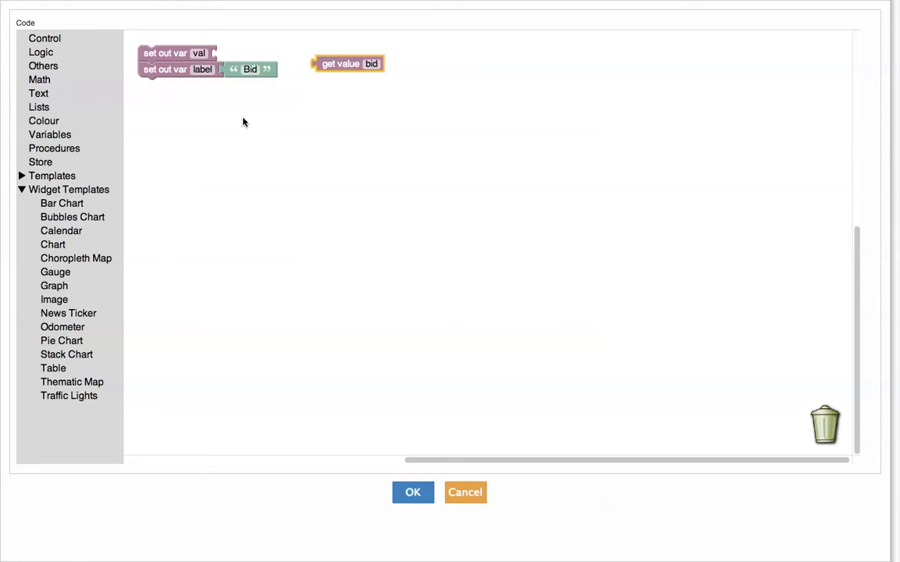
left_click(63, 98)
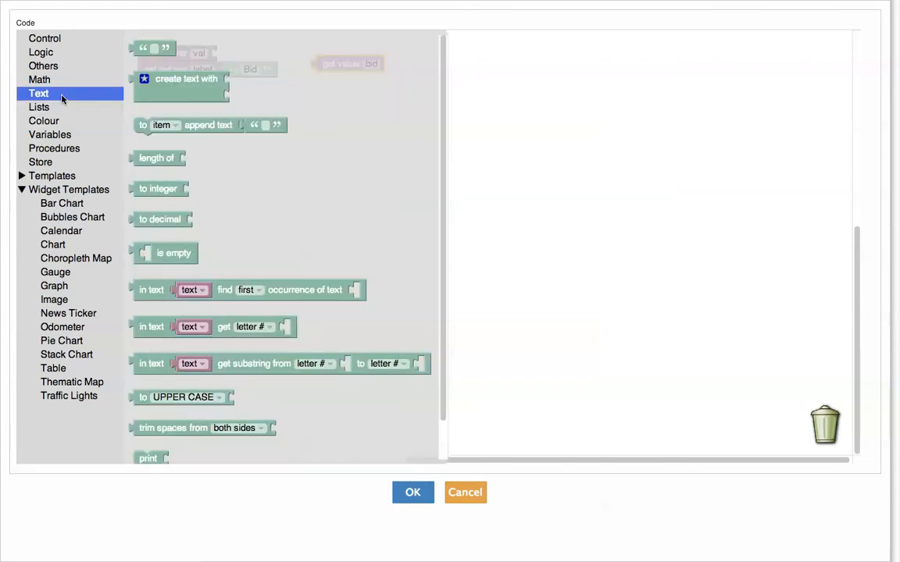
left_click(155, 226)
left_click_drag(155, 227, 241, 56)
mouse_move(327, 60)
left_mouse_down()
mouse_move(303, 61)
mouse_move(317, 57)
left_mouse_up()
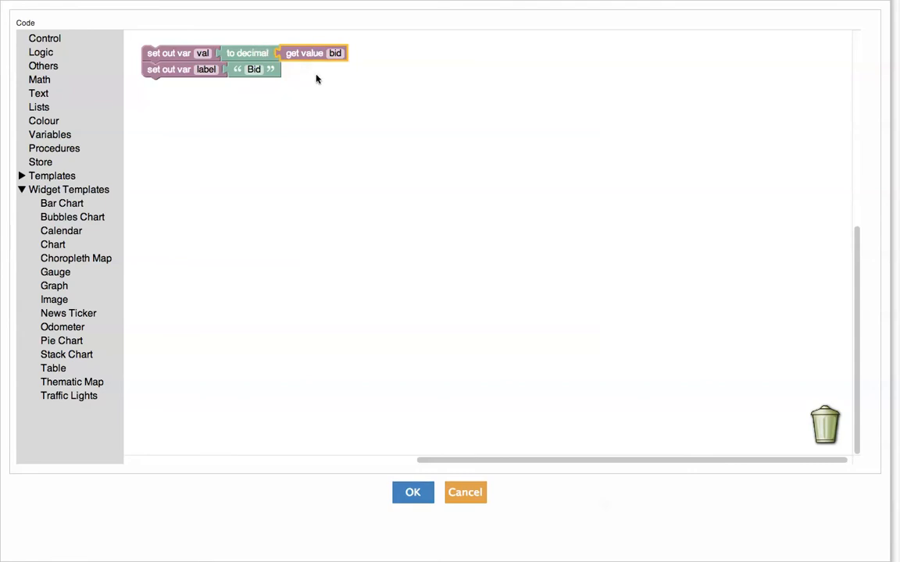
left_click(426, 188)
Save transformer 3's code and link Bitcoin Value to transformer 3 and transformer 3 to Bid Value.
left_click(426, 492)
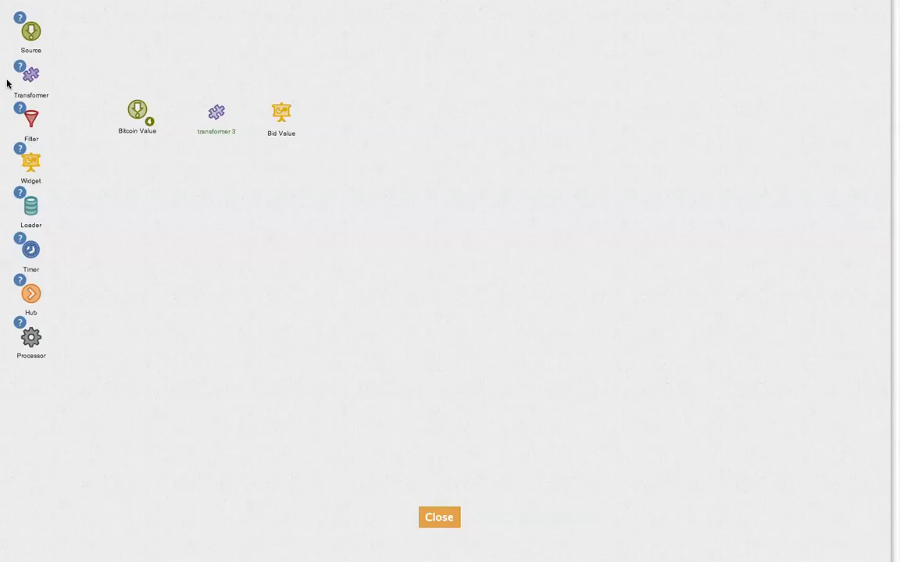
mouse_move(135, 104)
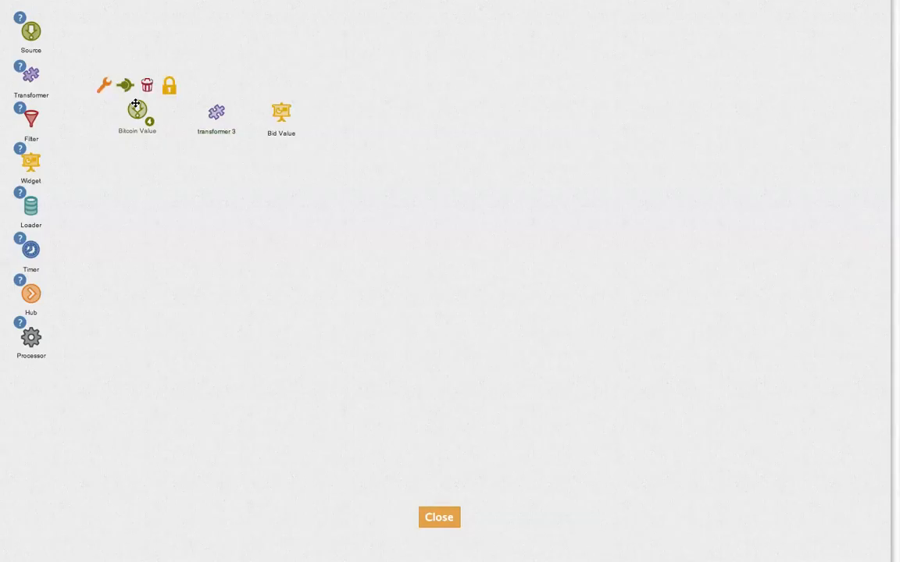
left_click_drag(124, 84, 216, 110)
mouse_move(215, 109)
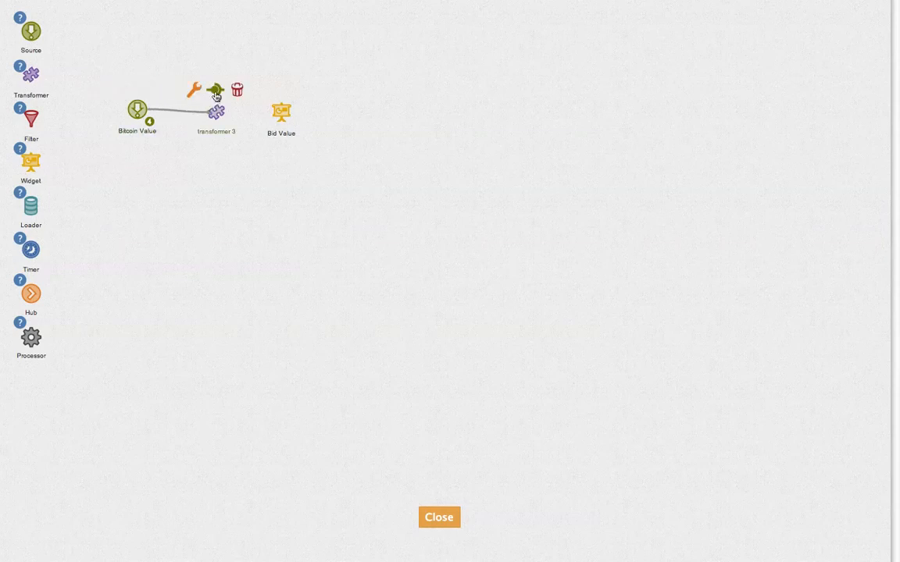
left_click_drag(283, 107, 284, 107)
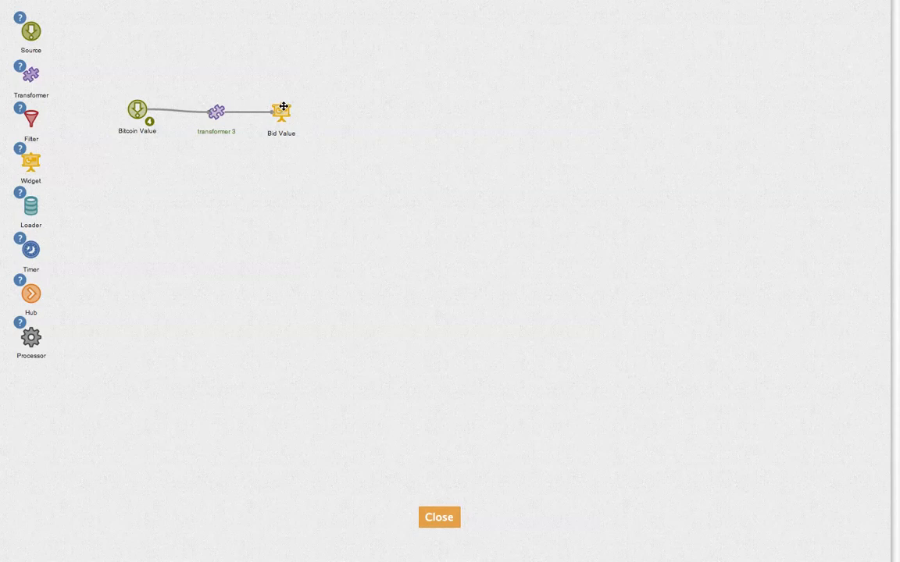
left_click_drag(220, 110, 210, 110)
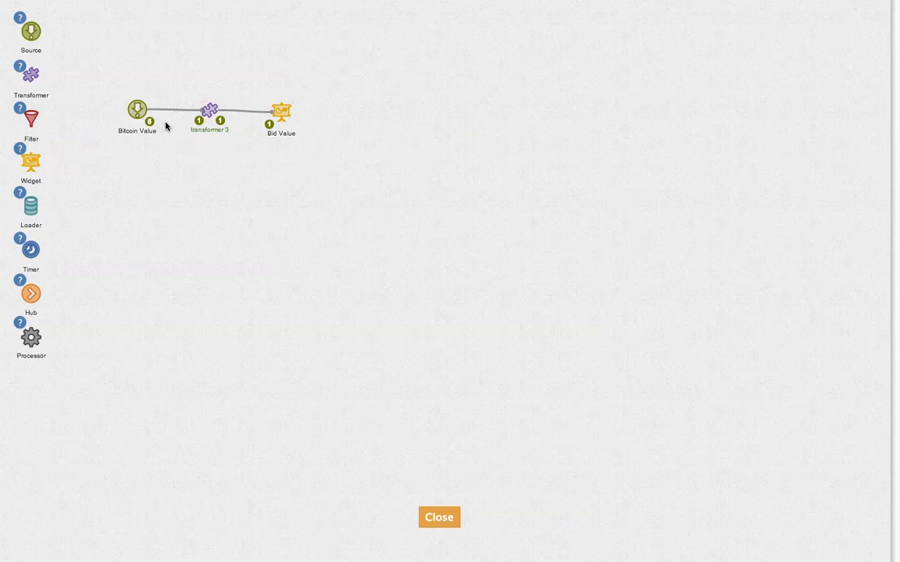
left_click(198, 125)
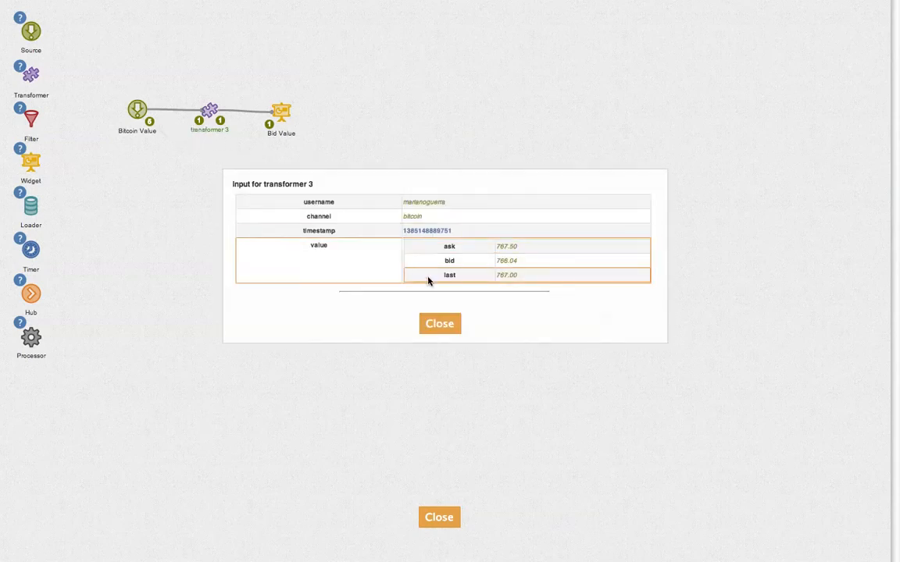
left_click(440, 323)
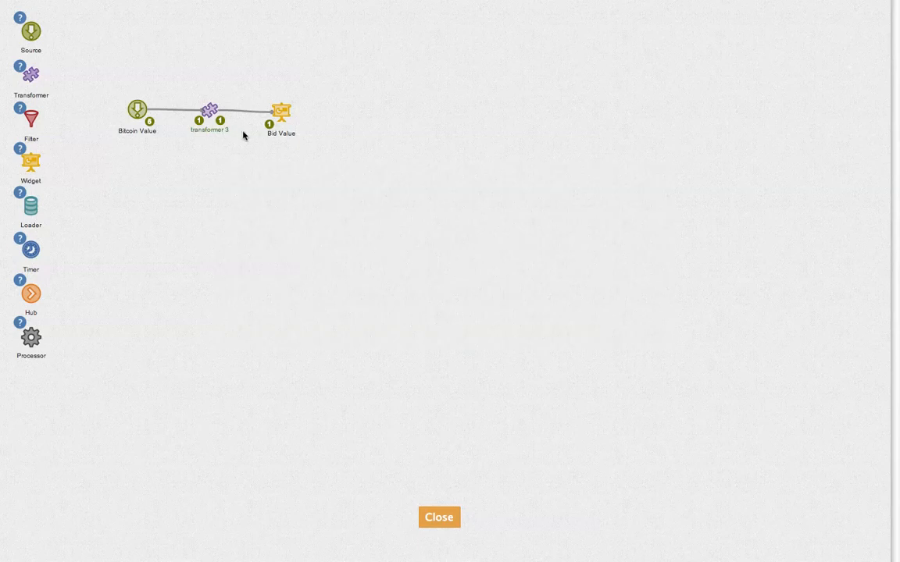
left_click(221, 120)
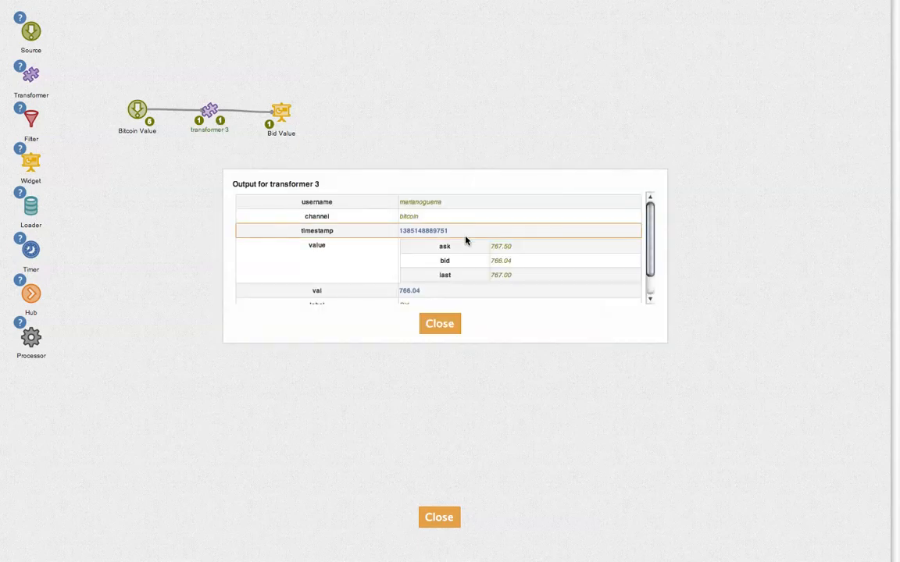
left_click_drag(648, 243, 649, 257)
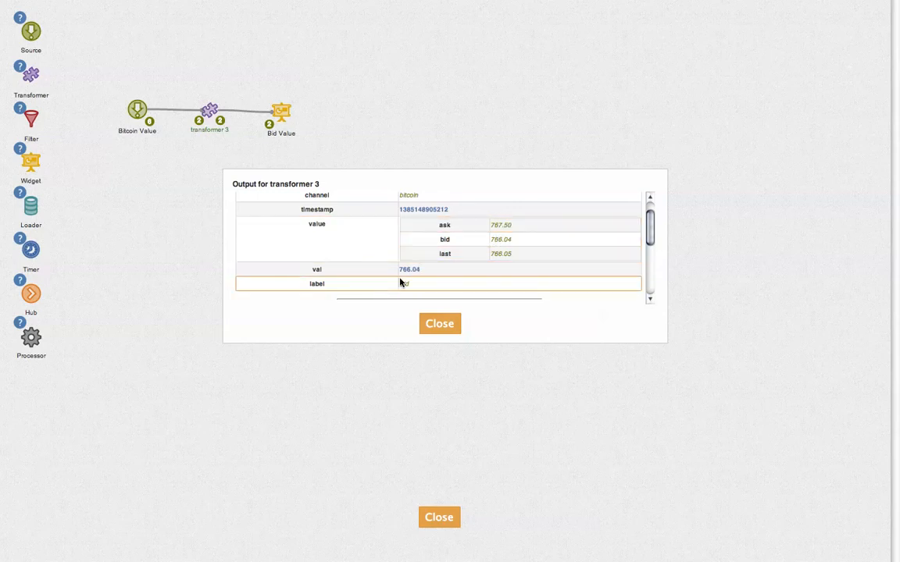
left_click(451, 329)
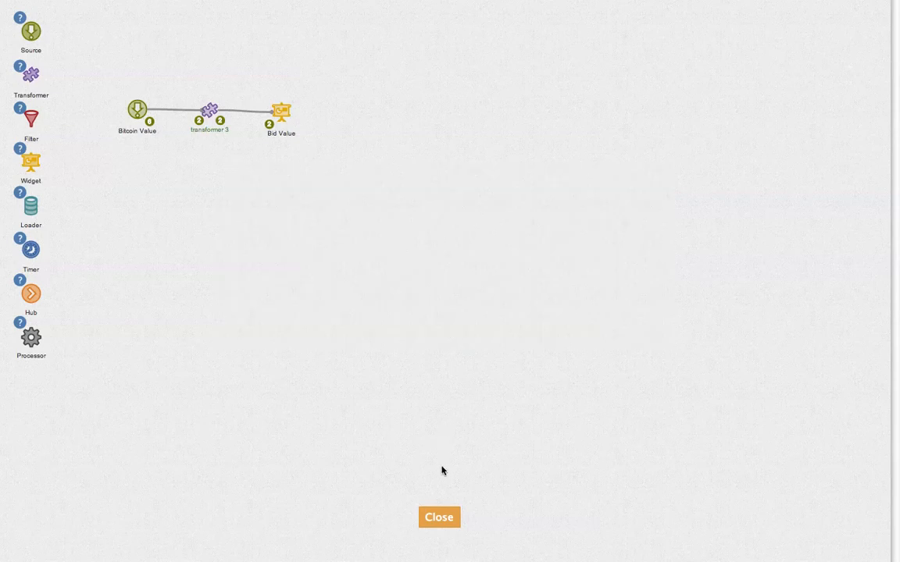
Drag the Bid odometer to the dashboard's lower right, then go back to the flow editor.
left_click(449, 523)
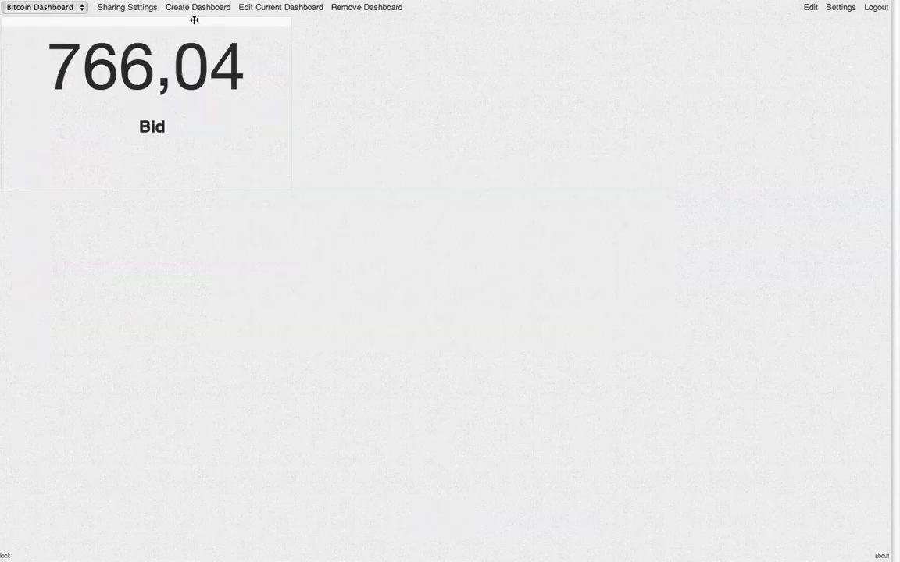
left_click_drag(194, 19, 789, 342)
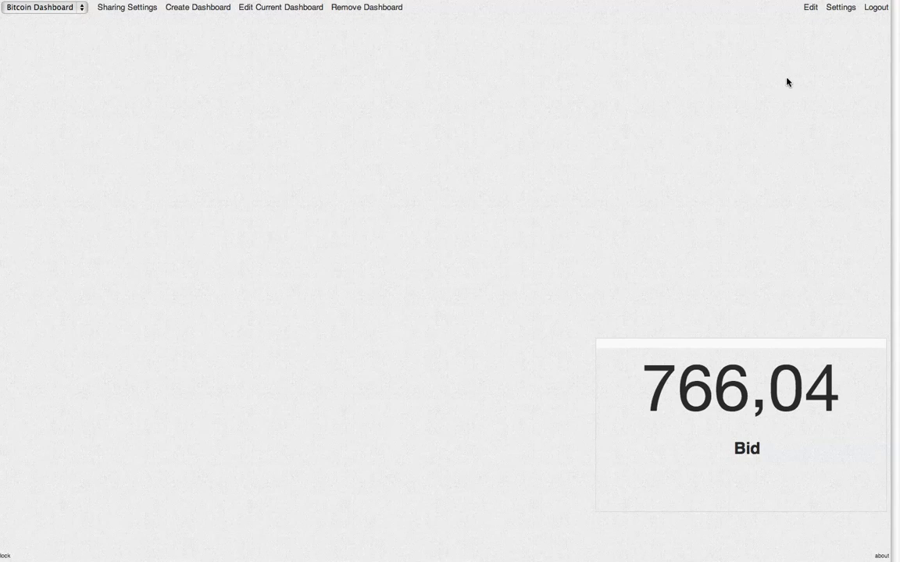
left_click(810, 10)
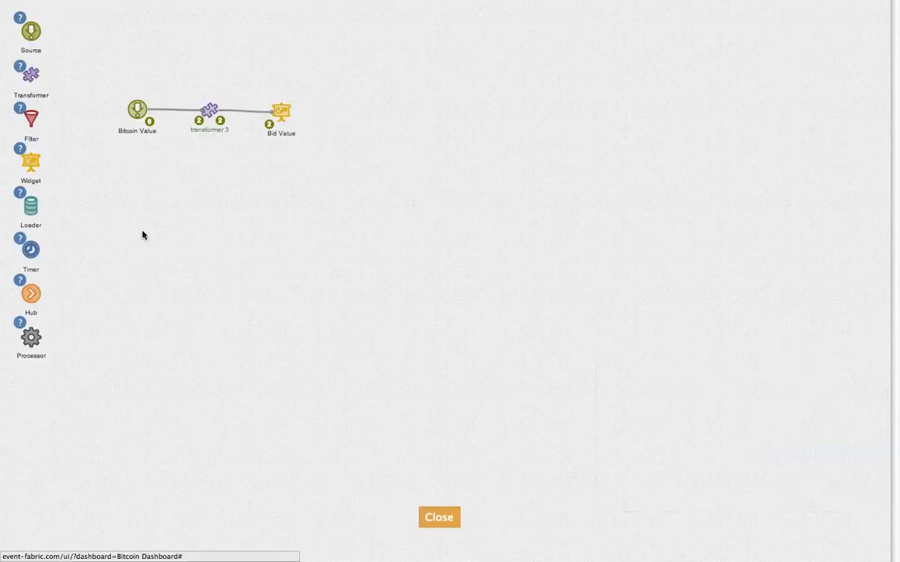
Add transformer 4 below the pipeline and insert set-value and set-label template blocks.
left_click_drag(32, 82, 209, 162)
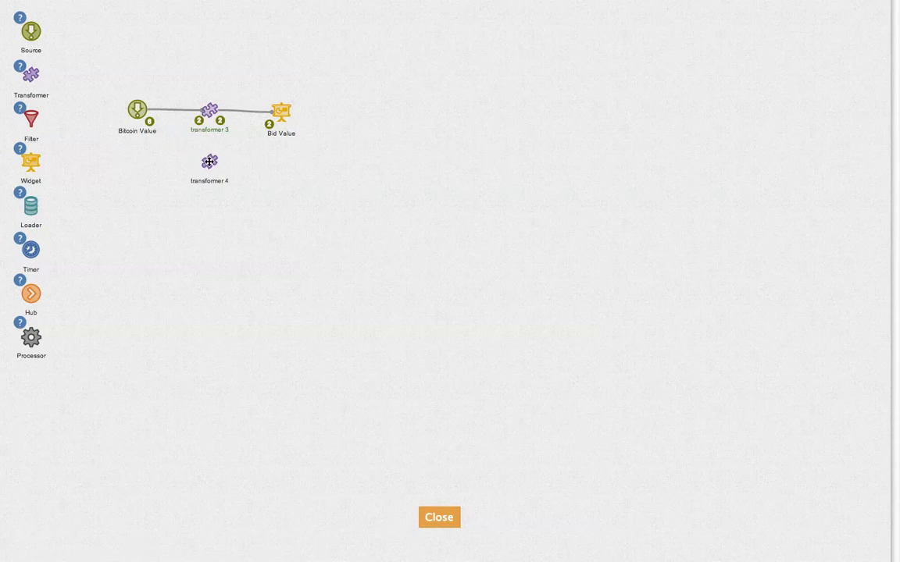
left_click(187, 144)
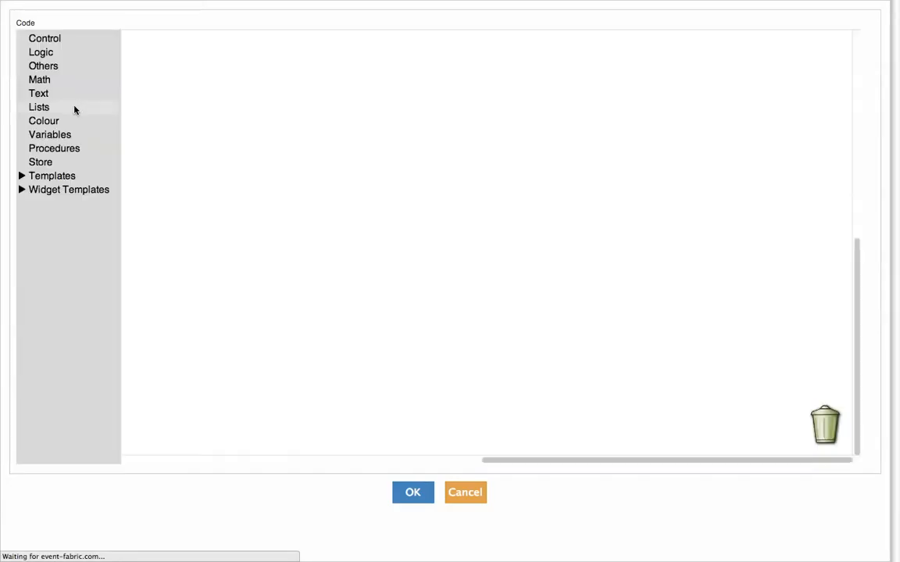
left_click(21, 176)
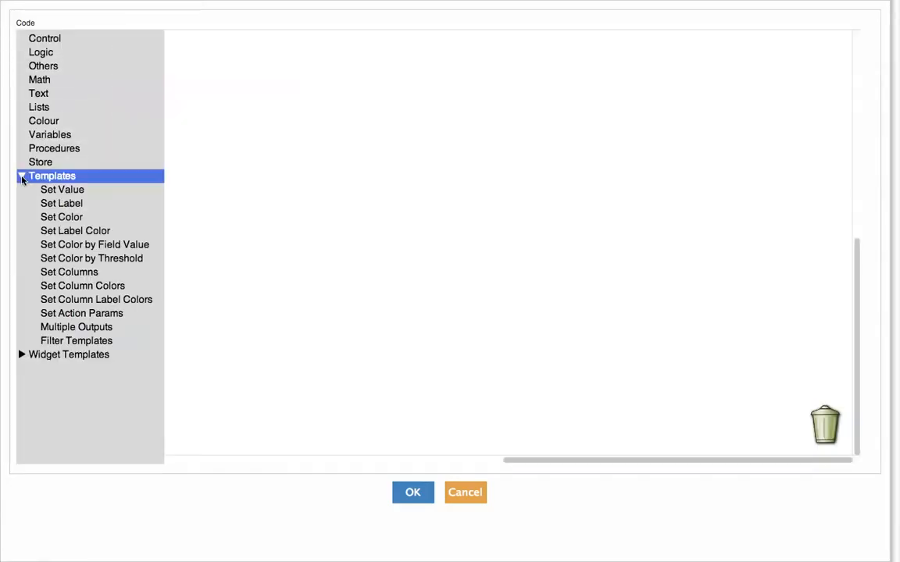
left_click(67, 193)
left_click_drag(201, 48, 202, 70)
left_click(90, 203)
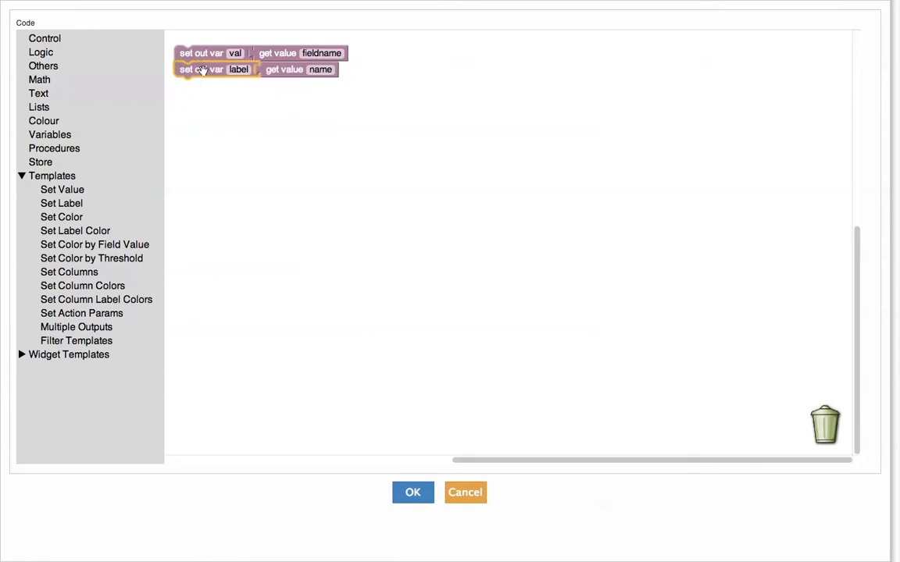
Clear the label's name lookup and set val to get value ask wrapped in to decimal.
left_click(264, 68)
key("Delete")
left_click(320, 53)
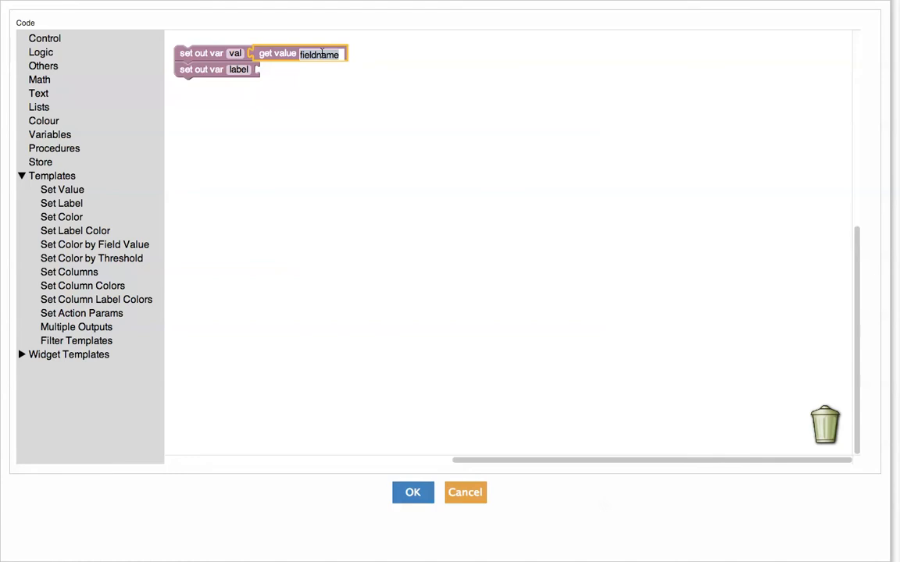
type("ask")
key("Return")
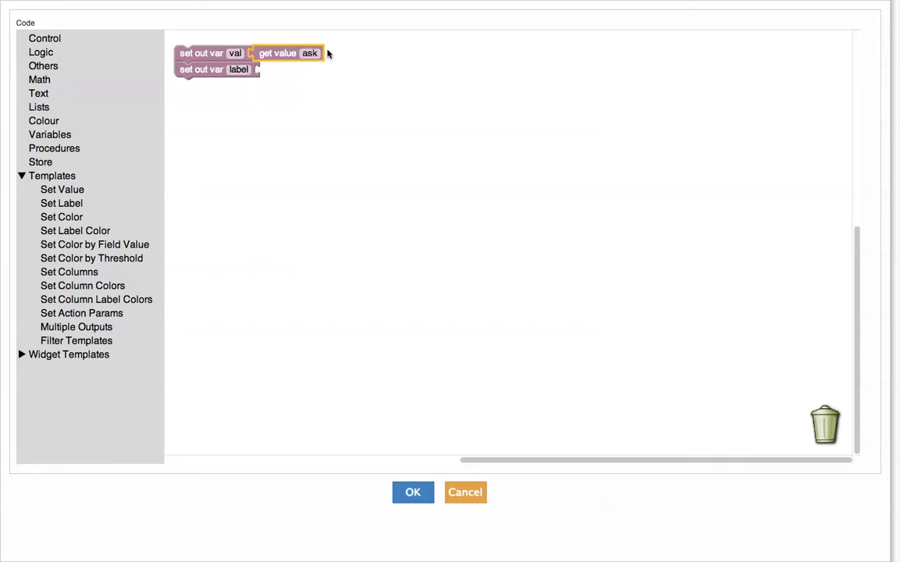
left_click_drag(267, 54, 295, 53)
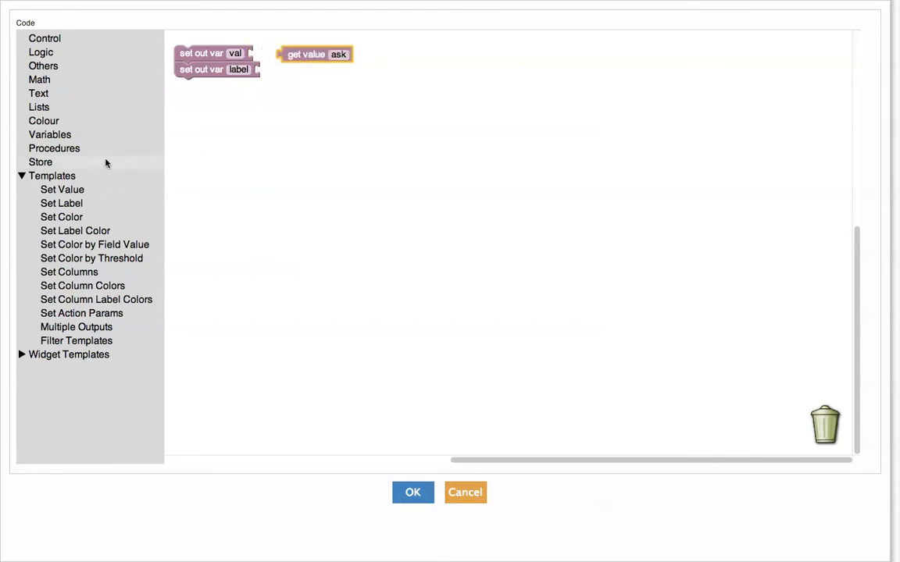
left_click(45, 93)
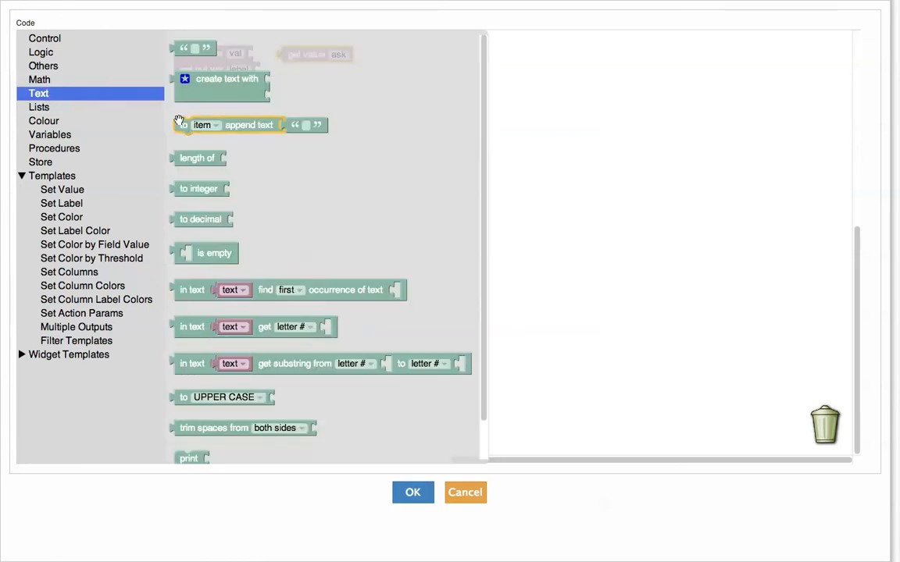
left_click(190, 194)
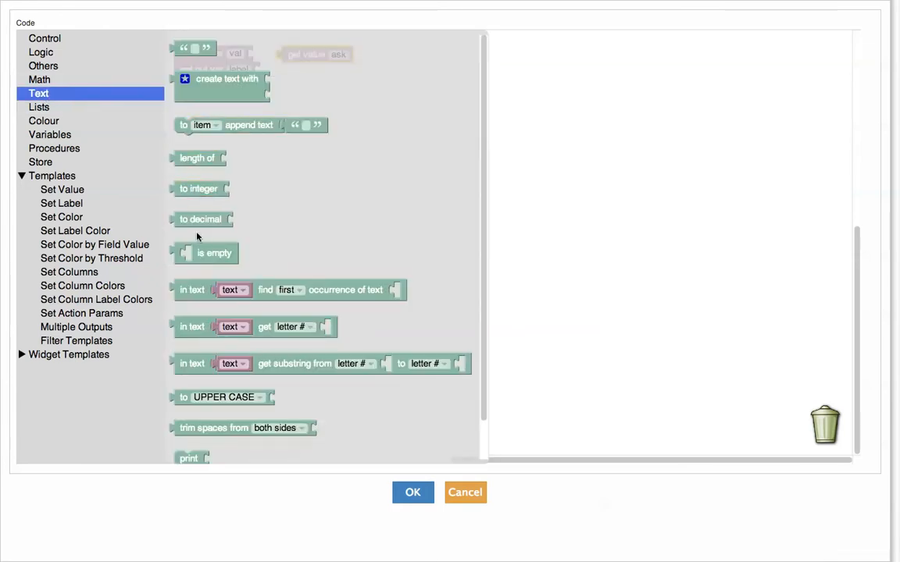
left_click_drag(196, 223, 201, 224)
left_click_drag(239, 116, 345, 54)
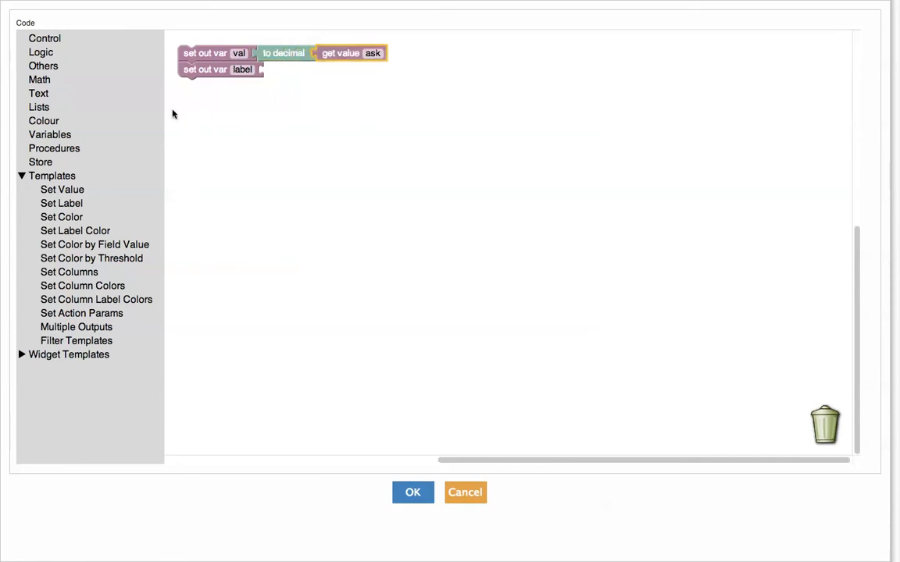
Set the label to the text 'Ask' and save the code.
left_click(47, 93)
left_click_drag(189, 49, 269, 72)
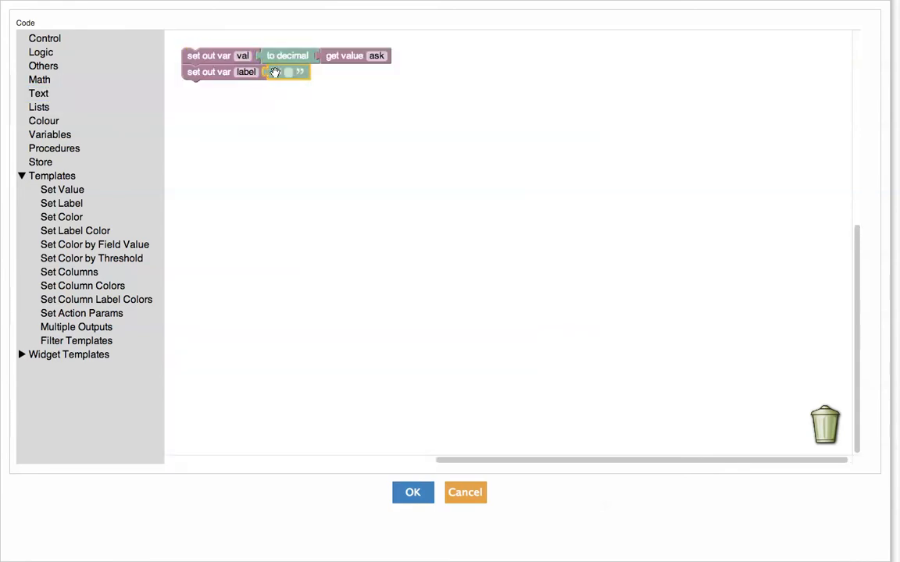
left_click(287, 72)
type("Ask")
left_click(413, 496)
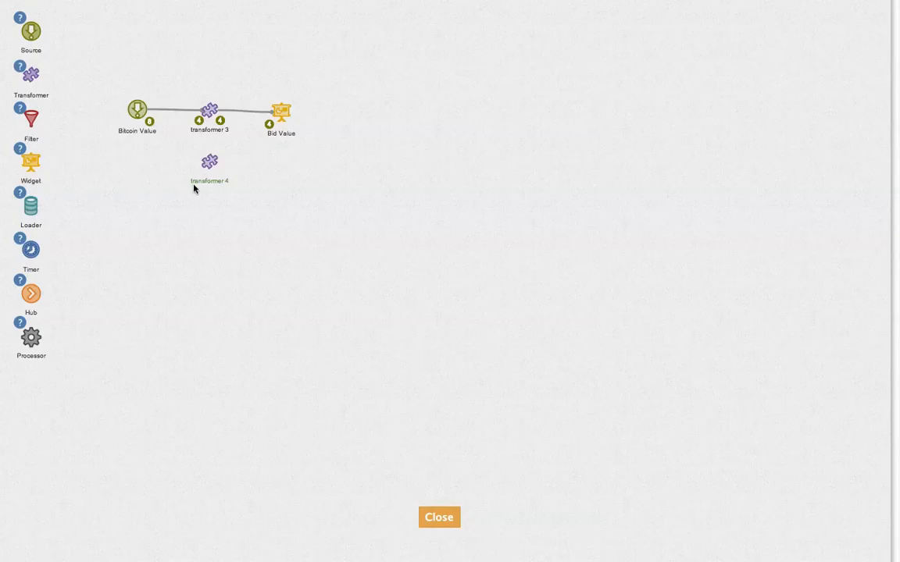
Add a new widget node to the flow and name it 'Ask Value'.
left_click_drag(31, 160, 277, 169)
double_click(277, 195)
type("Ask")
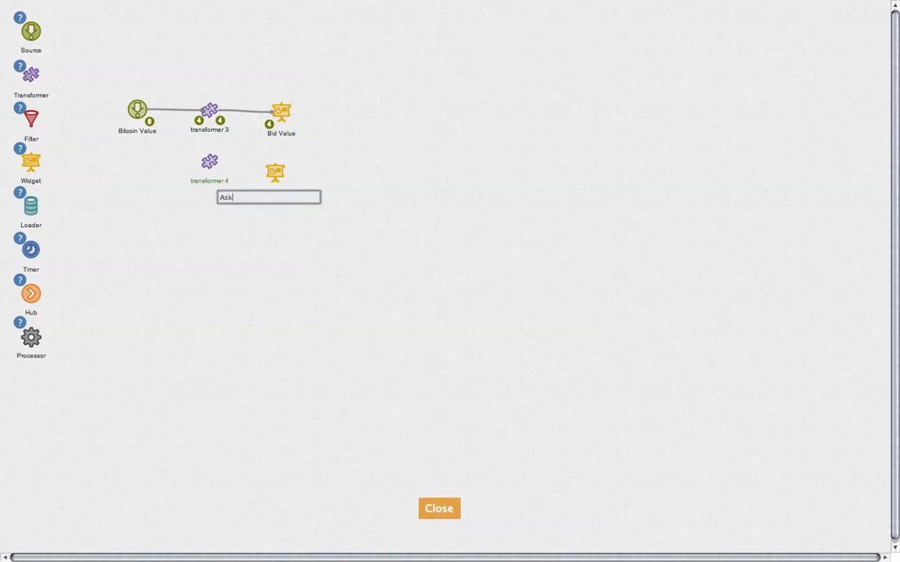
type(" Value")
key("Return")
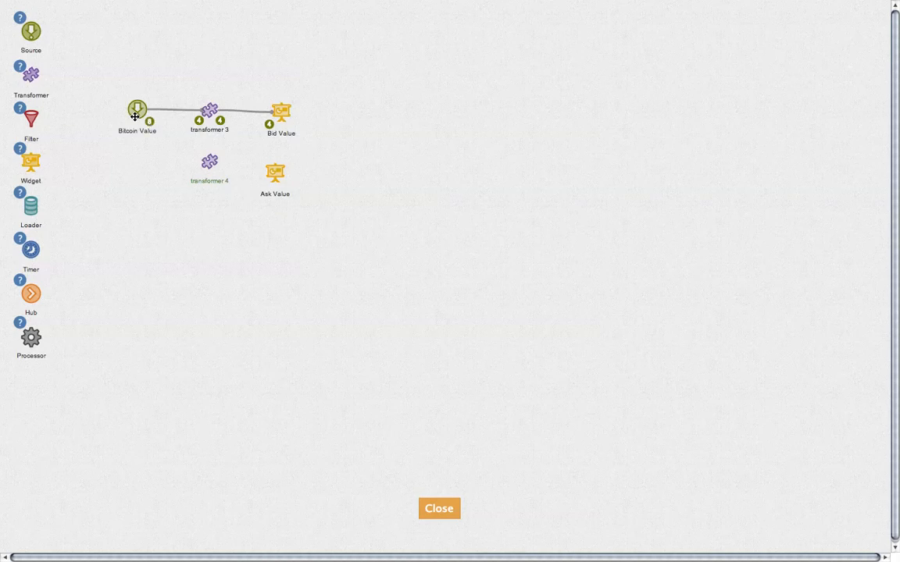
Connect Bitcoin Value to transformer 4 and move transformer 4 slightly lower.
left_click(136, 115)
mouse_move(125, 89)
left_mouse_down()
mouse_move(227, 177)
mouse_move(208, 161)
mouse_move(270, 168)
left_mouse_up()
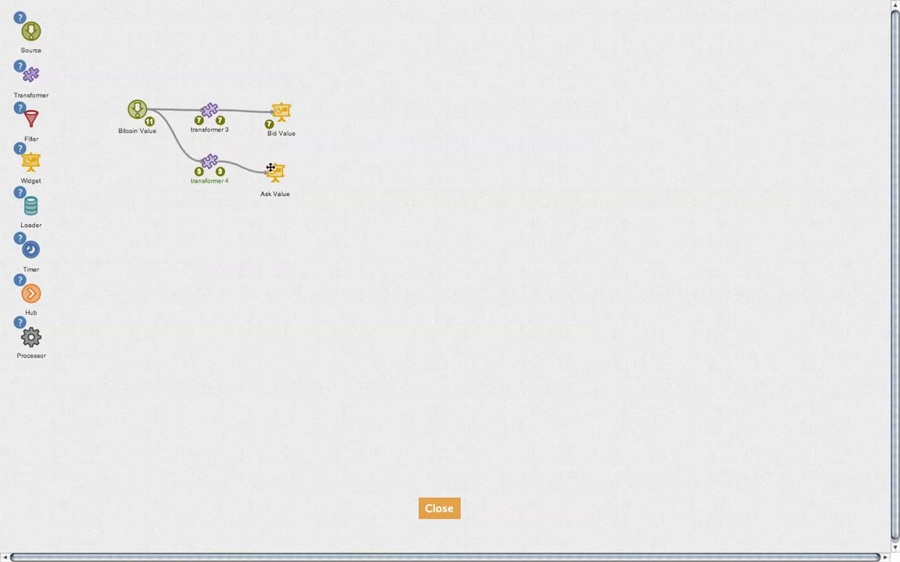
left_click_drag(209, 168, 208, 184)
Make Ask Value an Odometer with the default theme and 2 decimals, nudging it down-right.
mouse_move(279, 172)
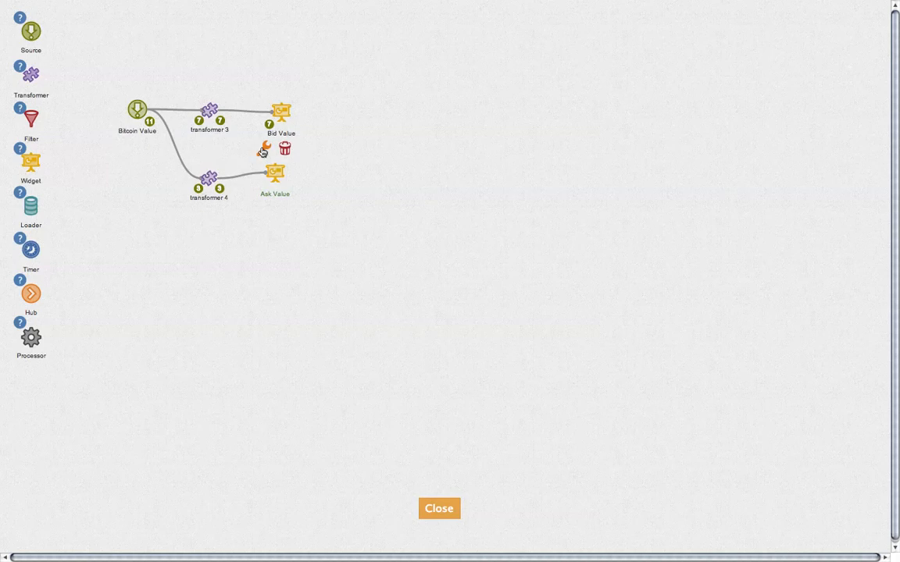
left_click(263, 152)
left_click(468, 186)
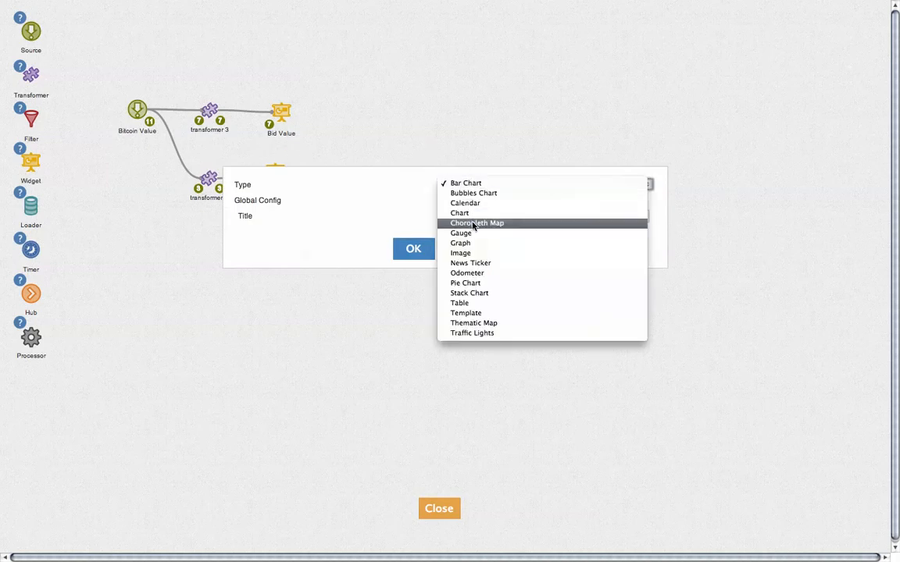
left_click(480, 274)
left_click(415, 247)
left_click(420, 246)
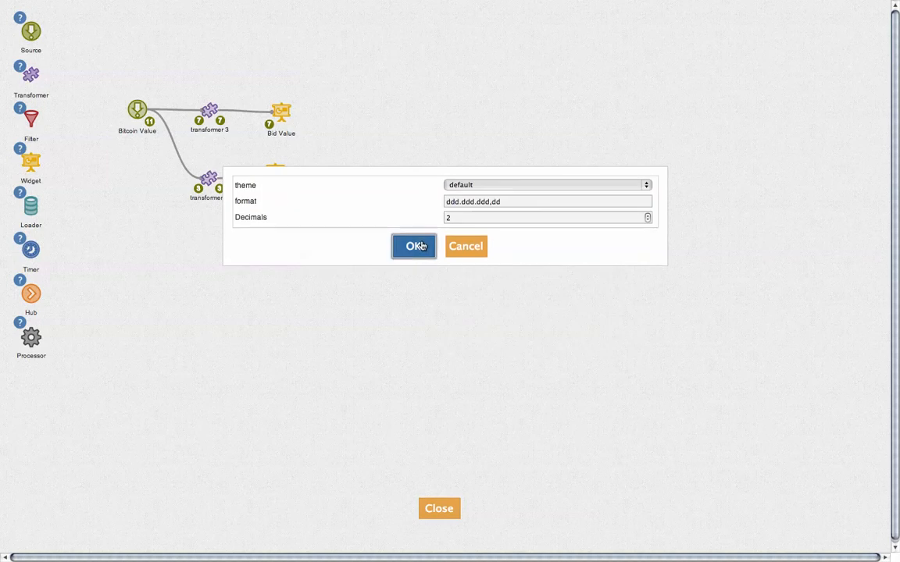
left_click_drag(278, 173, 291, 184)
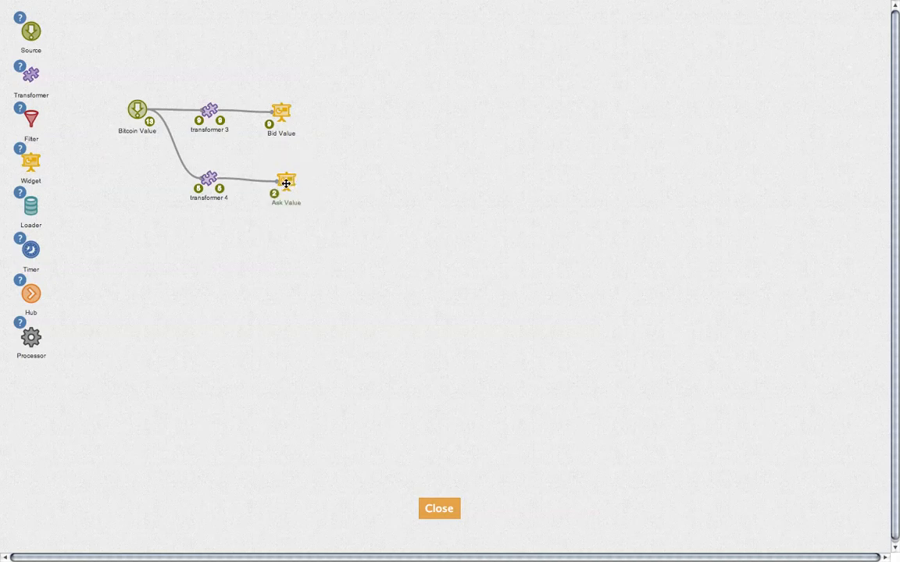
Add a new transformer and a widget beside it named 'Last Value'.
left_click_drag(30, 72, 198, 253)
left_click_drag(36, 157, 282, 250)
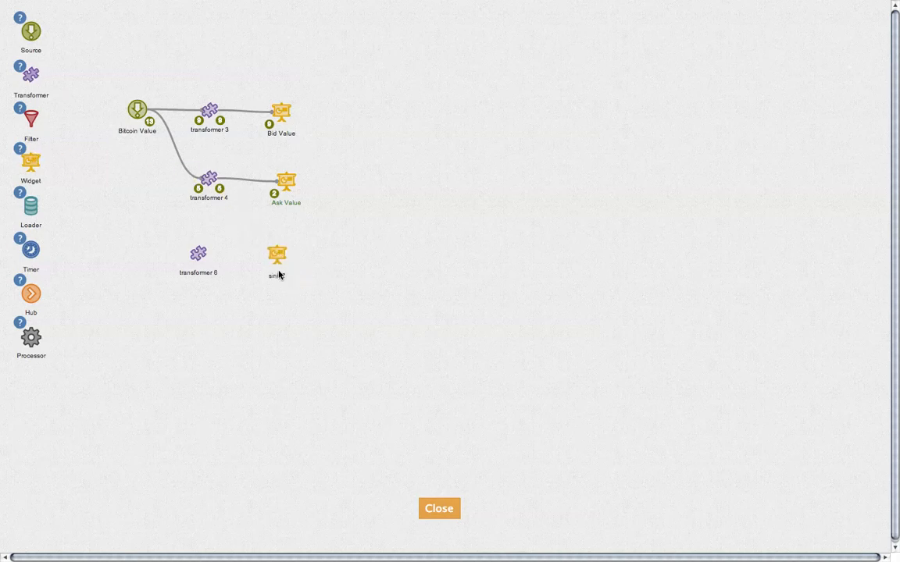
triple_click(277, 277)
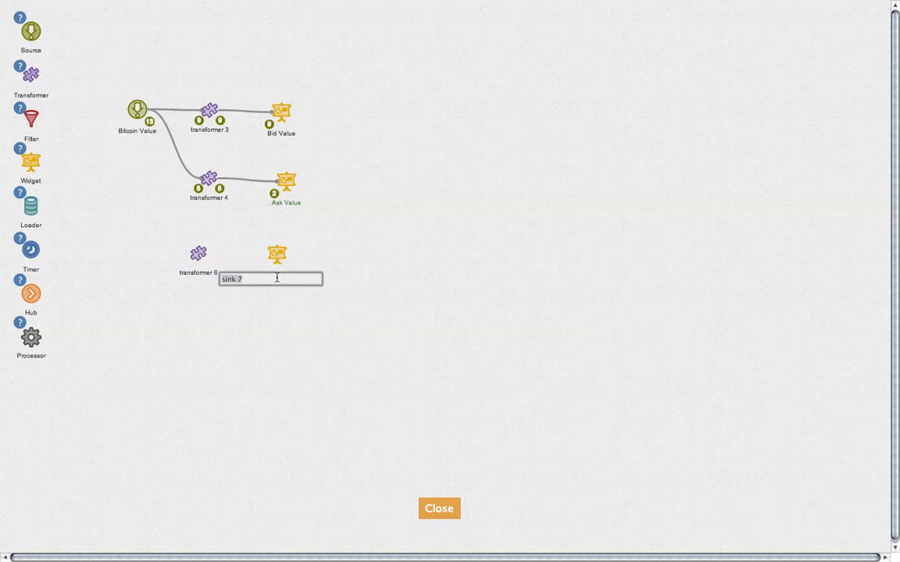
type("Last Value")
key("Return")
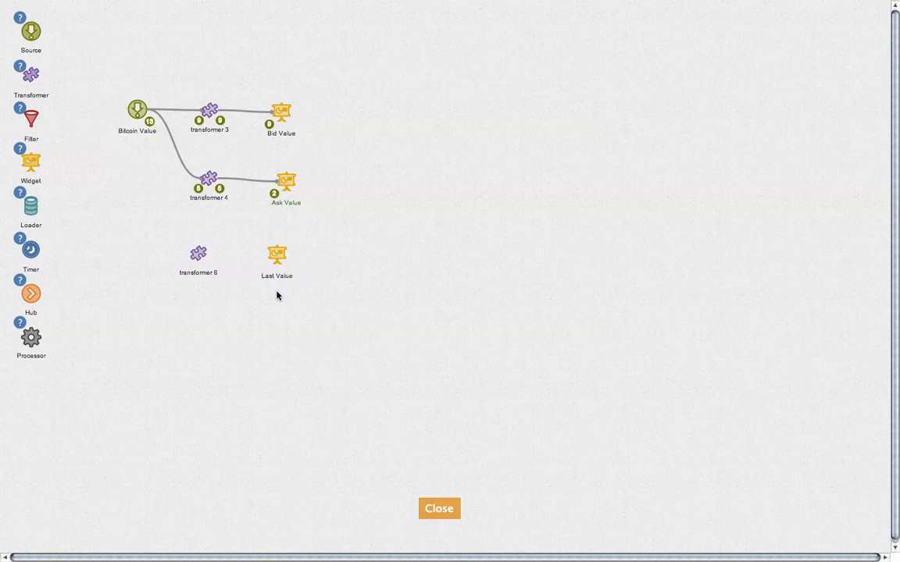
Set the Last Value widget's type to Odometer with its default display settings.
mouse_move(276, 251)
left_click(266, 233)
left_click(485, 183)
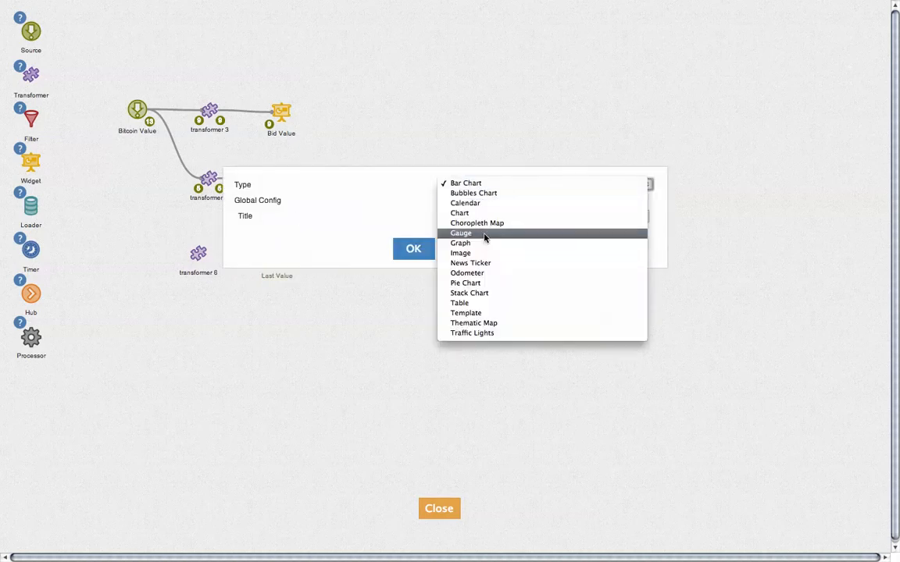
left_click(490, 273)
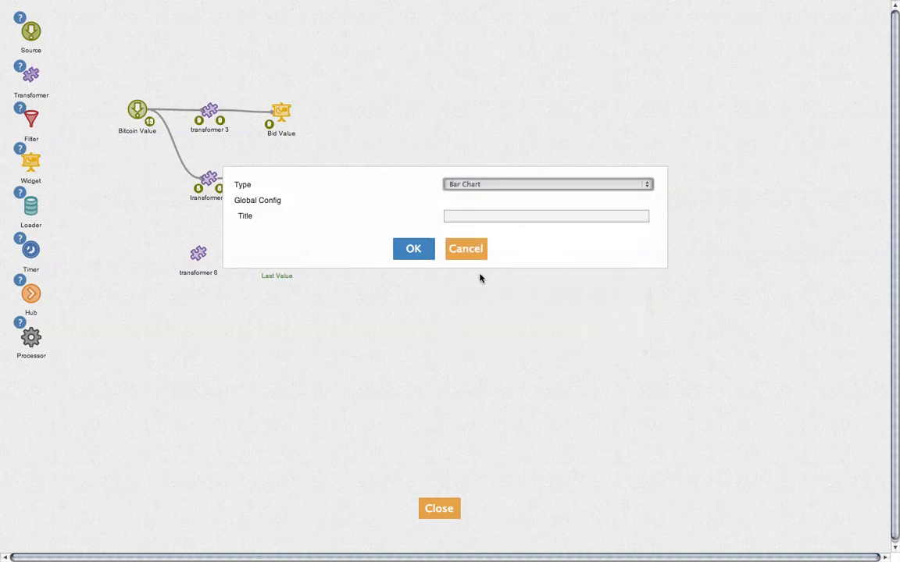
left_click(413, 248)
left_click(413, 248)
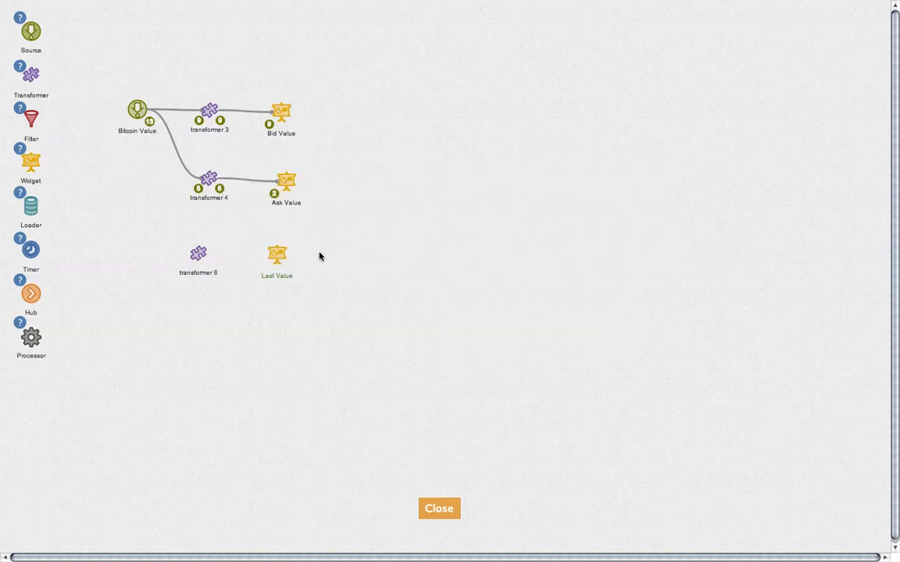
Link Bitcoin Value to transformer 6 to Last Value, then open transformer 6's code.
left_click(200, 254)
left_click(198, 232)
left_click(277, 257)
left_click(200, 253)
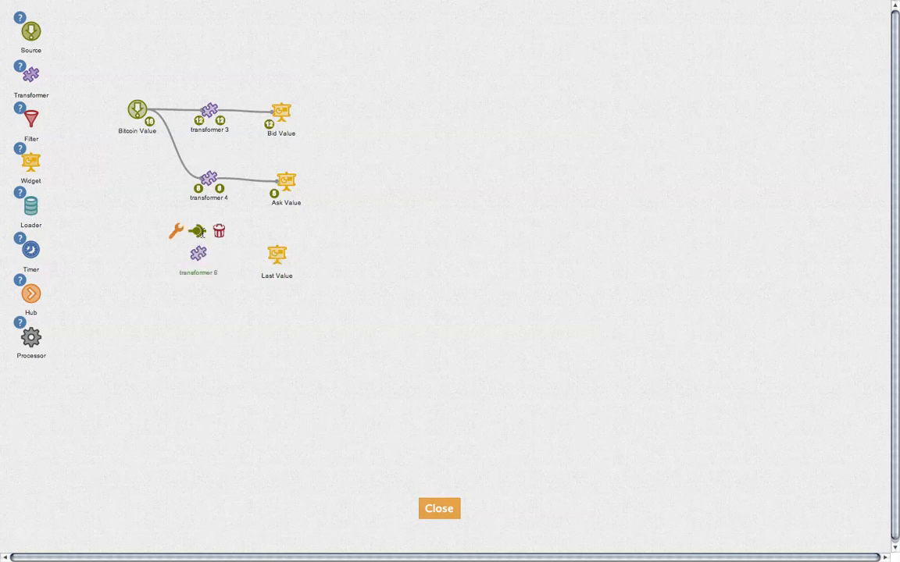
left_click(197, 231)
left_click(276, 253)
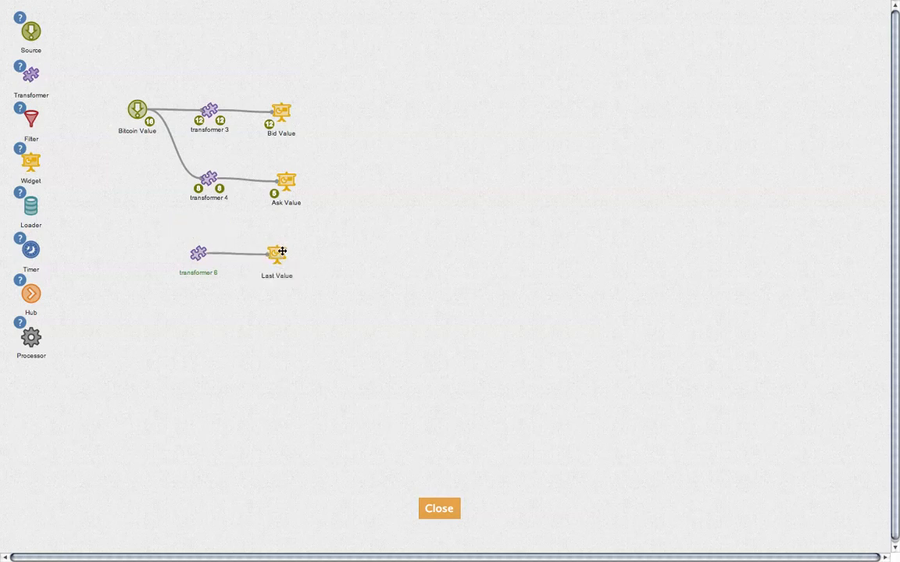
left_click(138, 103)
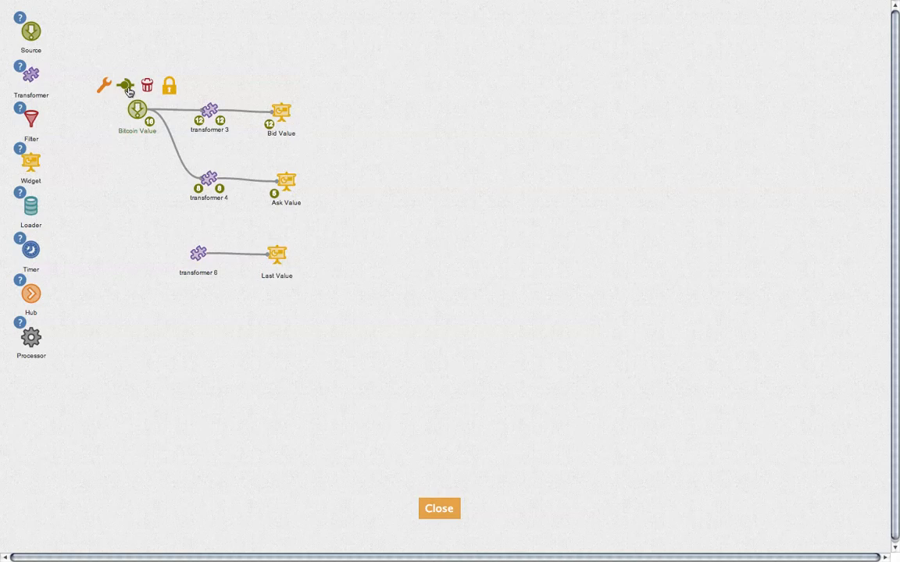
left_click(126, 86)
left_click(199, 256)
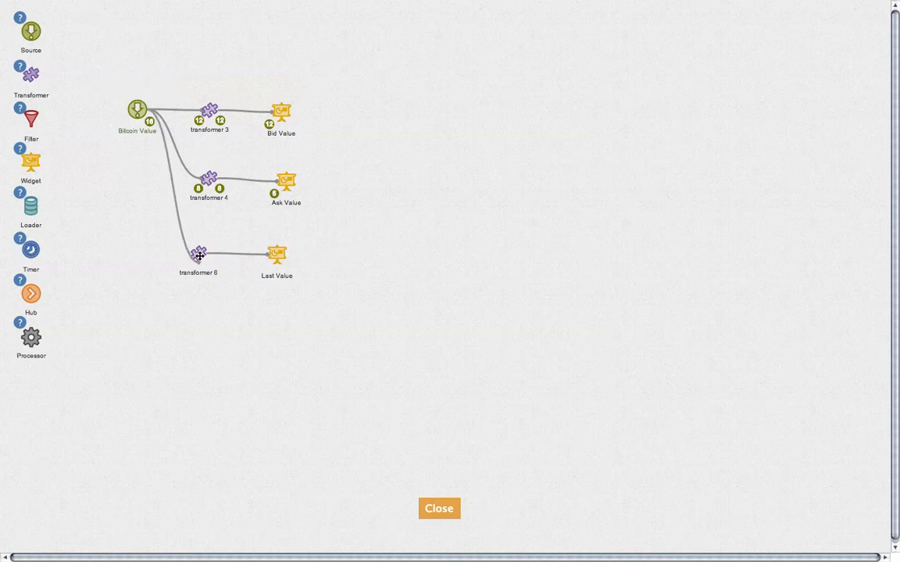
left_click(199, 253)
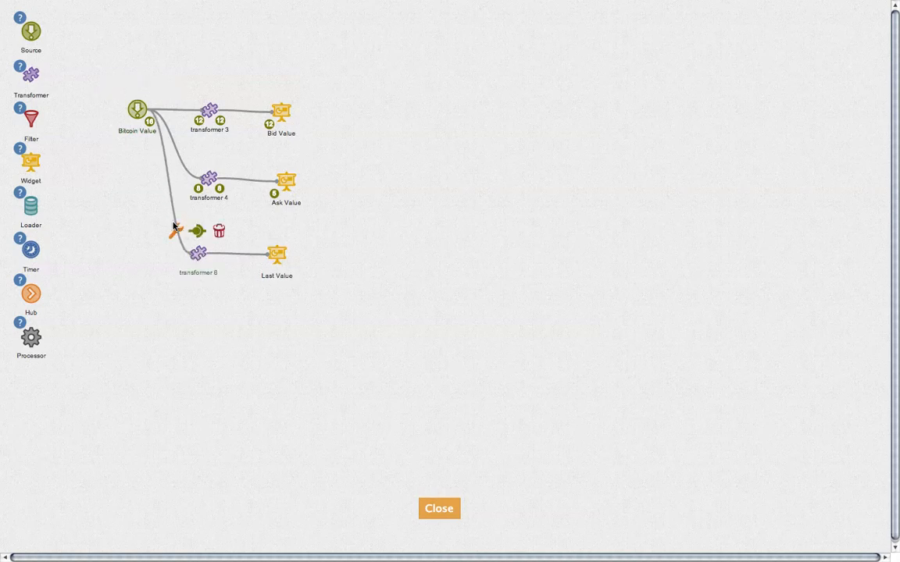
left_click(174, 229)
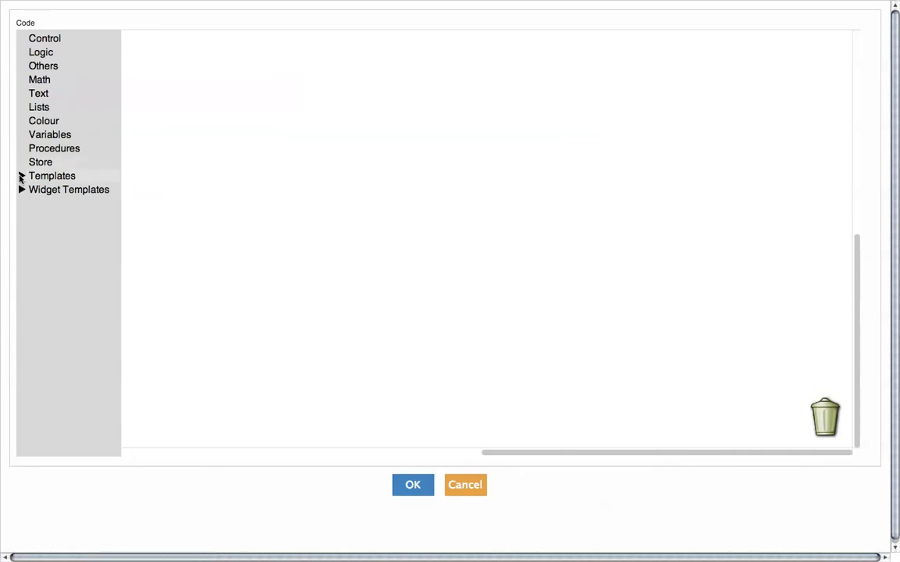
Add Set Value and Set Label templates, setting the value to 'to decimal' of get value last.
left_click(21, 177)
left_click(50, 190)
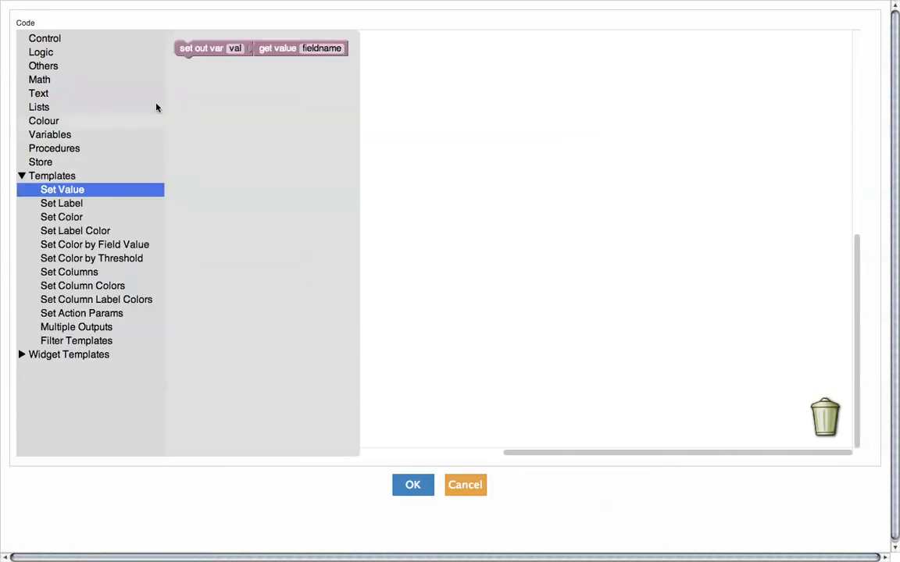
left_click(208, 48)
left_click(76, 205)
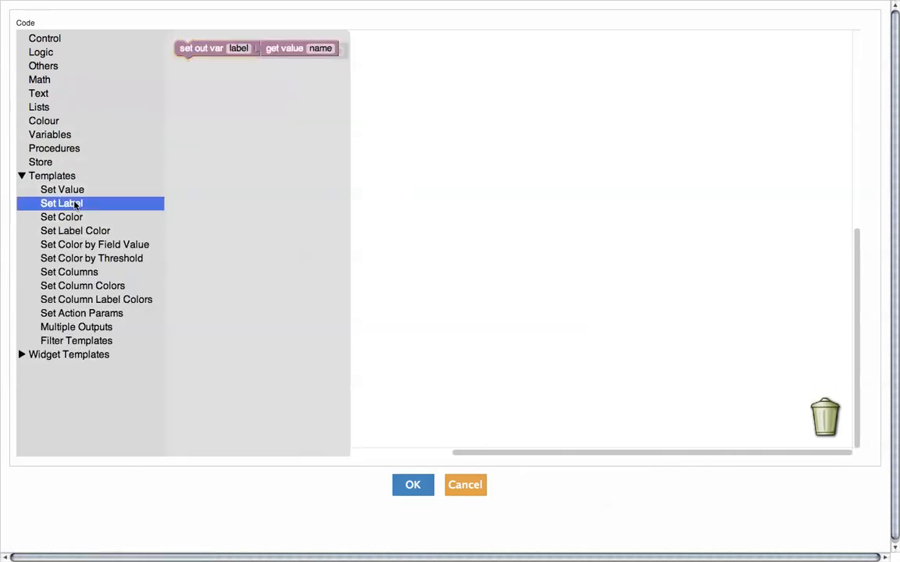
left_click(204, 50)
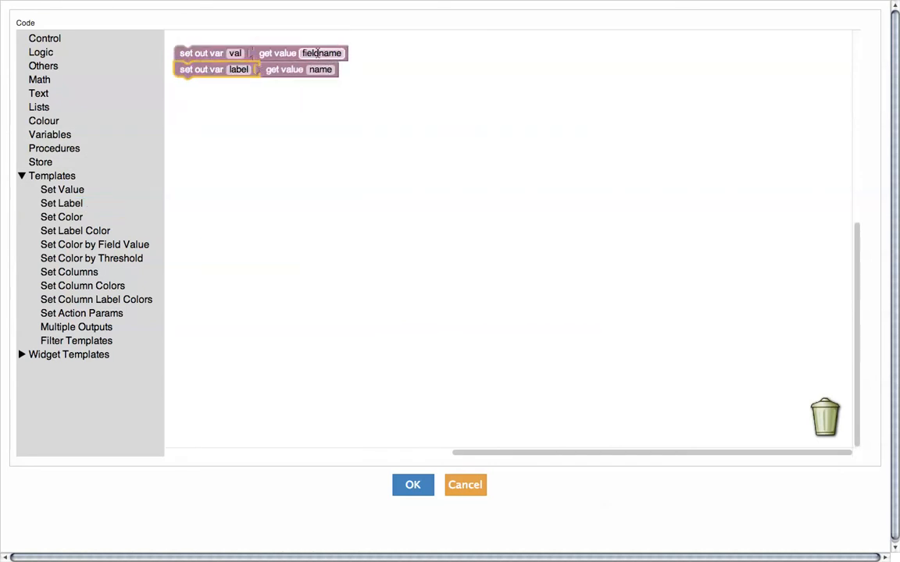
left_click(318, 53)
type("las")
key("Return")
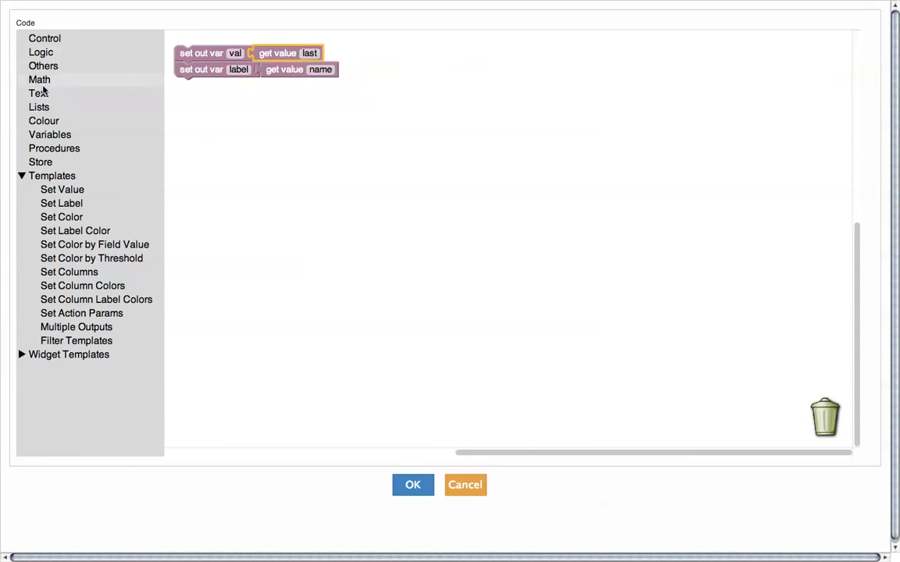
left_click(41, 94)
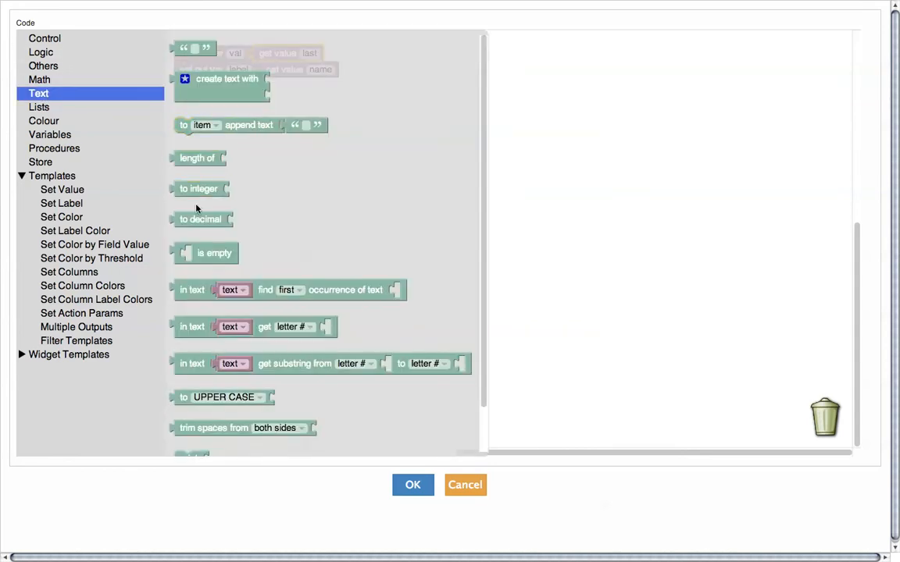
left_click_drag(196, 220, 278, 53)
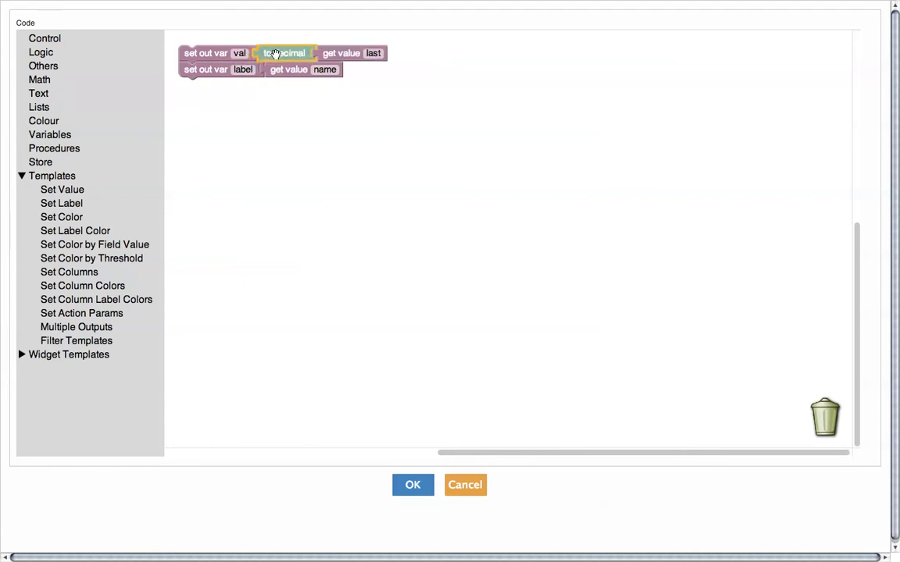
mouse_move(333, 51)
left_mouse_down()
mouse_move(320, 47)
mouse_move(333, 51)
left_mouse_up()
Replace the label's name lookup with the text 'Last' and confirm the code.
left_click(301, 69)
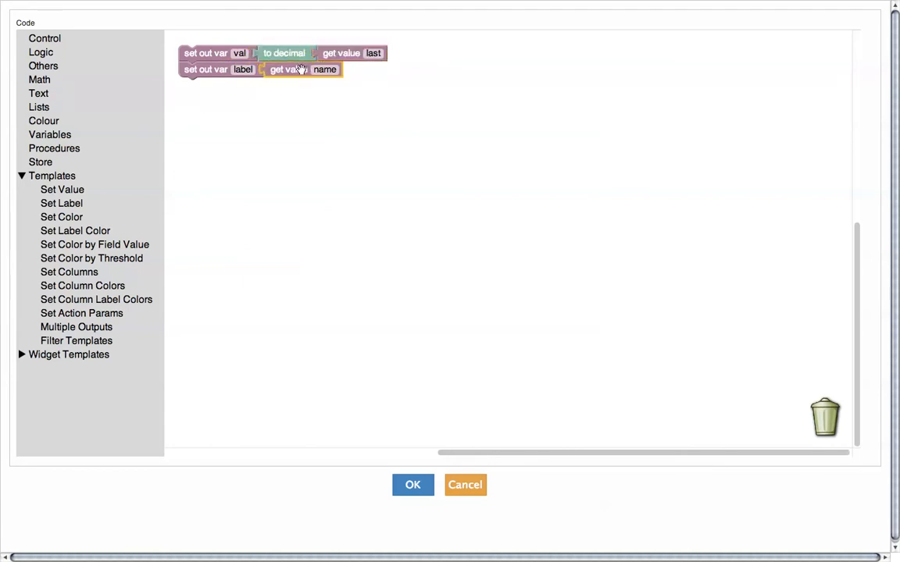
key("BackSpace")
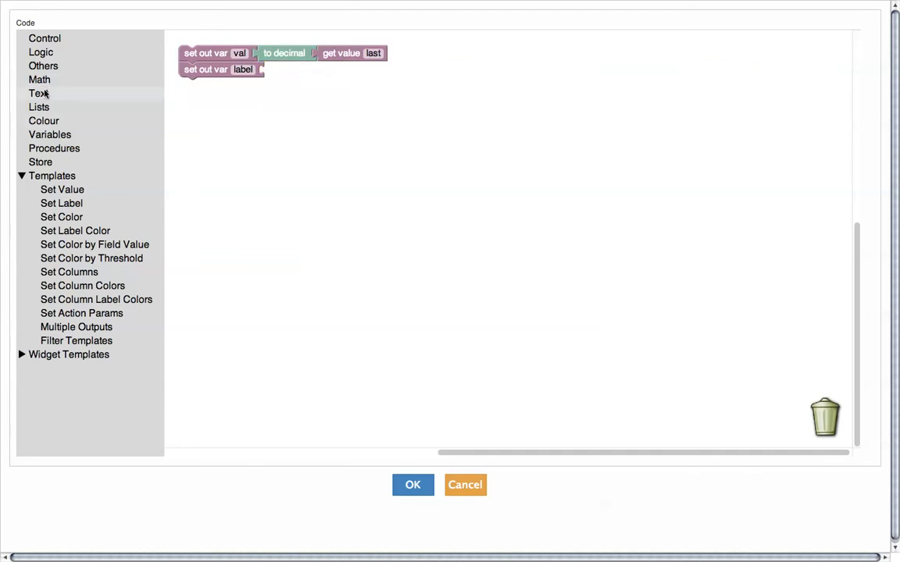
left_click(41, 93)
left_click_drag(176, 51, 273, 73)
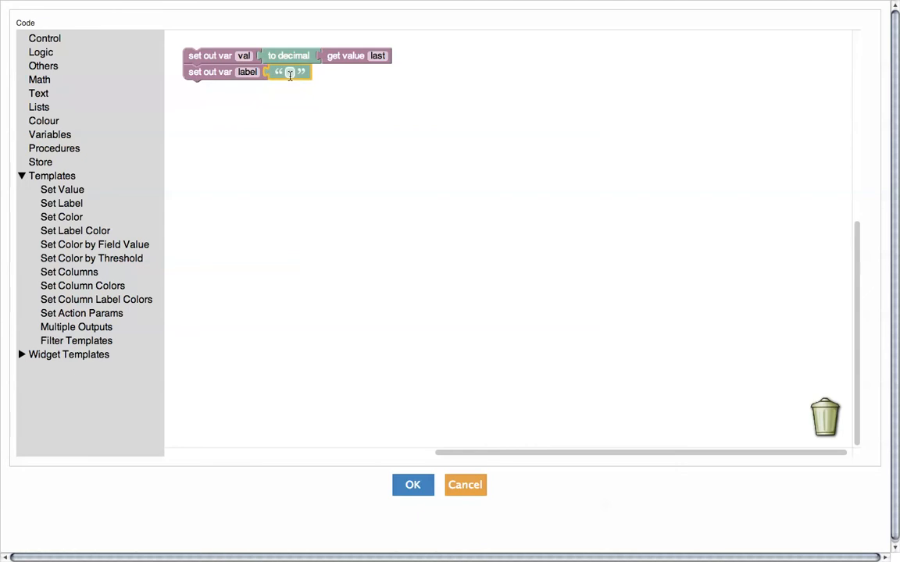
left_click(289, 73)
type("Last")
left_click(409, 485)
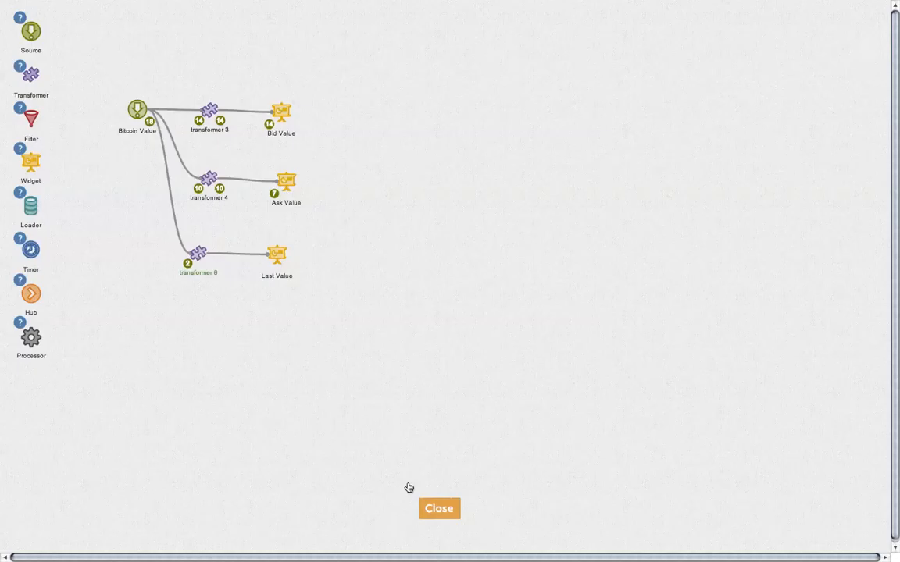
On the dashboard, move Ask and Last down into the bottom row level with Bid.
left_click(439, 508)
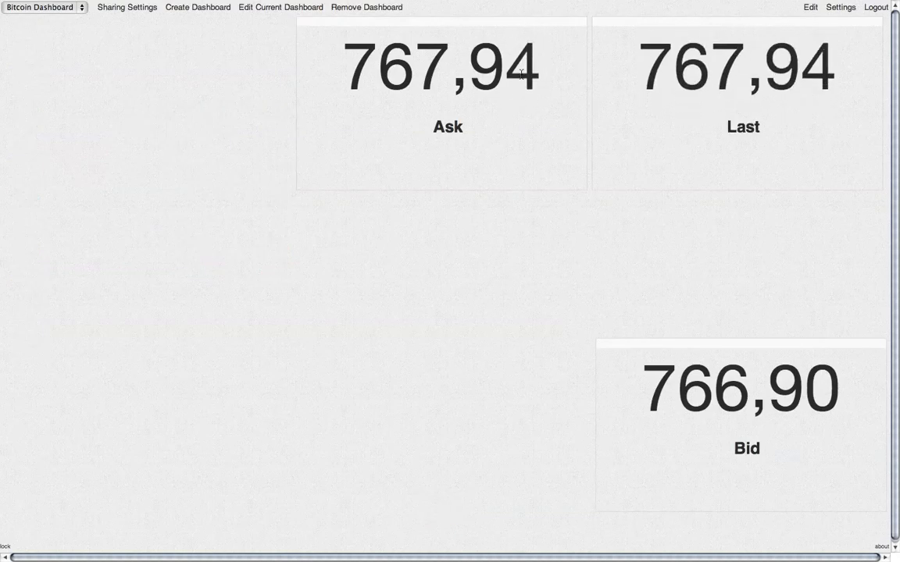
left_click_drag(531, 21, 535, 341)
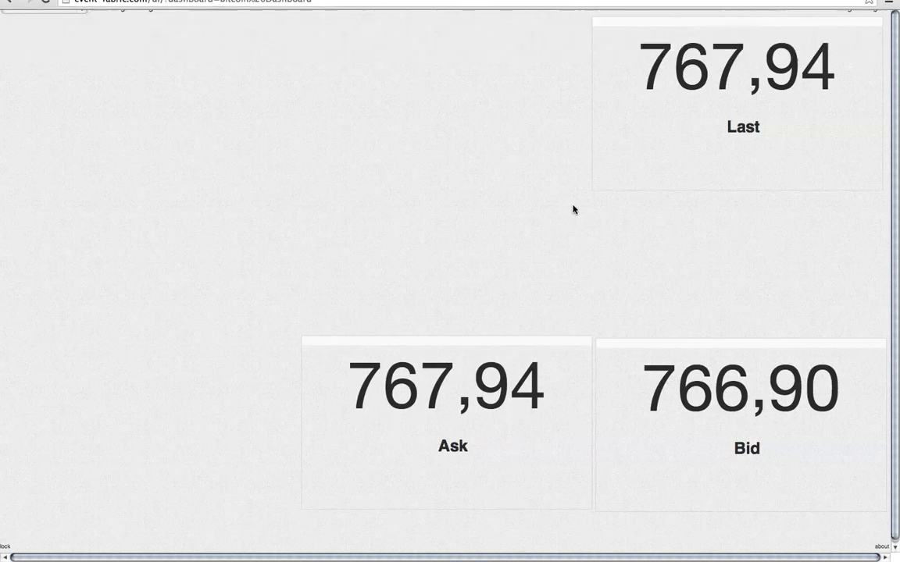
left_click_drag(752, 22, 99, 339)
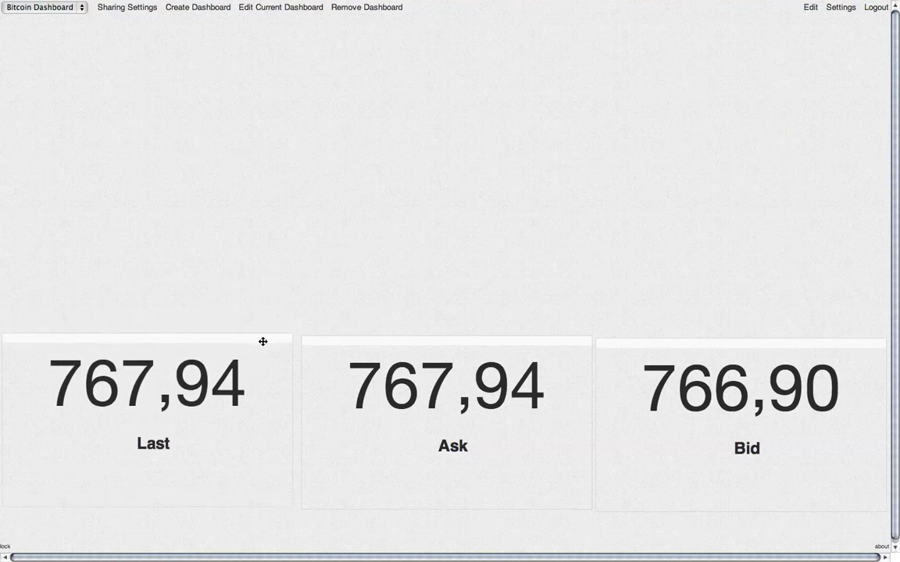
left_click_drag(263, 342, 263, 343)
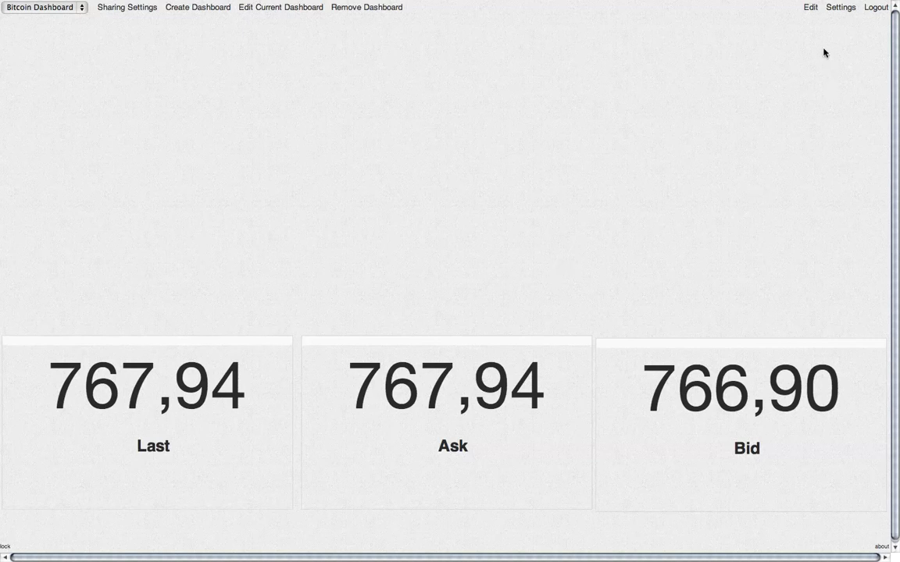
In the flow editor, place Bid Value above transformer 3, Last Value and Ask Value below transformers 6 and 4, and add a widget.
left_click(811, 9)
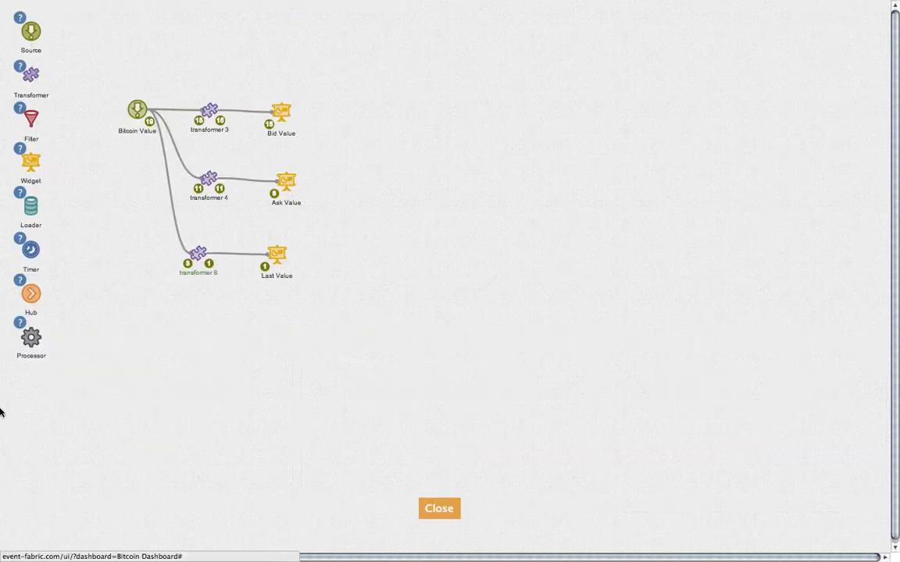
left_click_drag(287, 112, 214, 74)
left_click_drag(275, 262, 203, 321)
left_click_drag(295, 180, 265, 247)
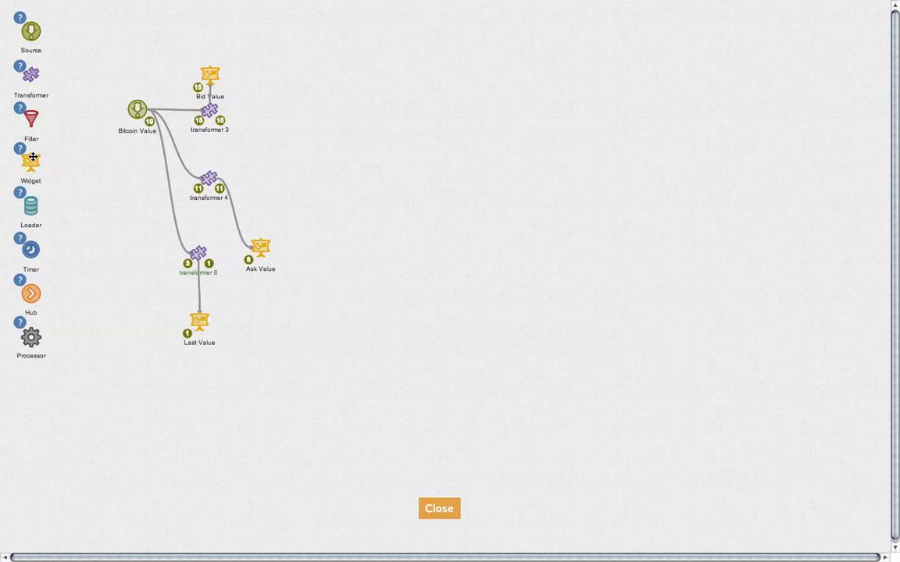
left_click_drag(31, 160, 356, 175)
Rename the new widget node to 'chart'.
double_click(357, 198)
key("super+a")
type("cha")
key("Return")
Set the chart widget's type to Chart with Show legend turned on.
left_click(359, 180)
left_click(345, 156)
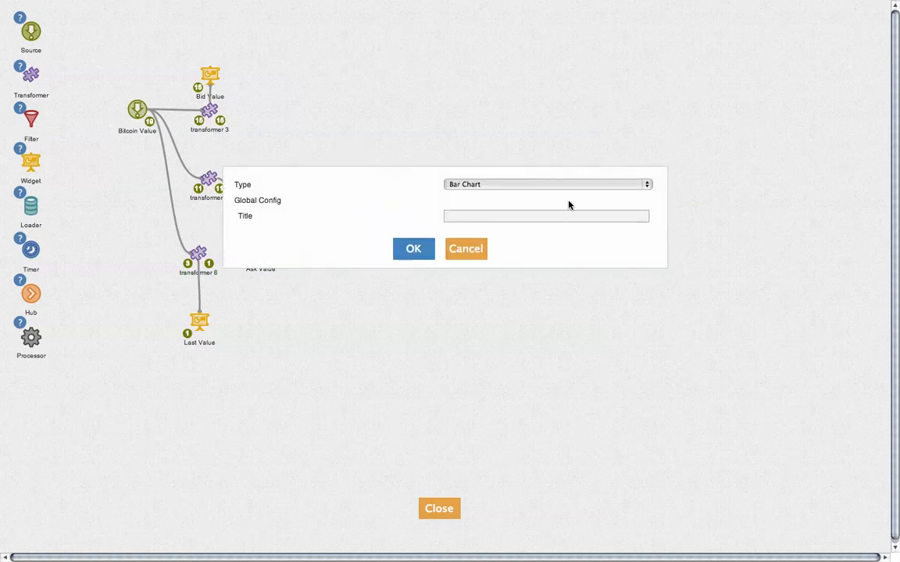
left_click(574, 186)
left_click(570, 214)
left_click(413, 249)
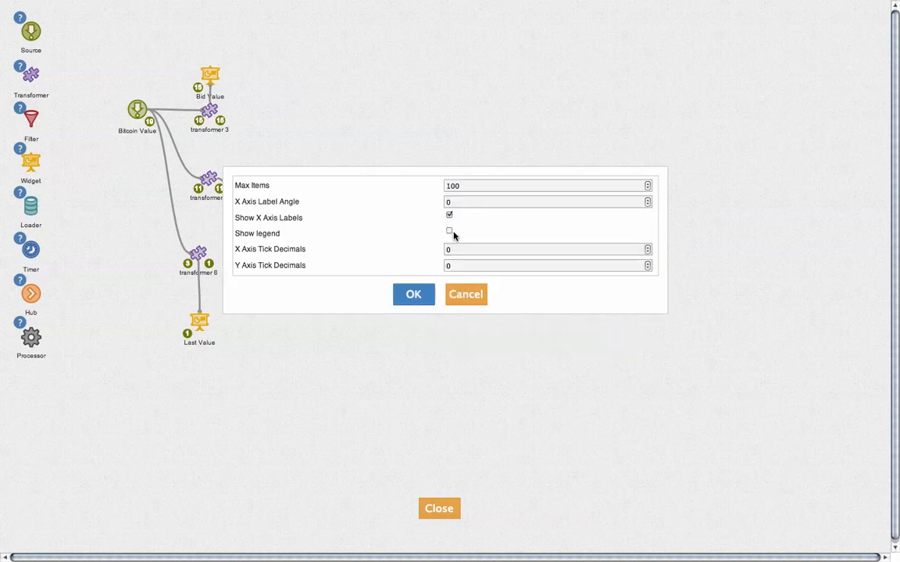
left_click(450, 232)
left_click(414, 294)
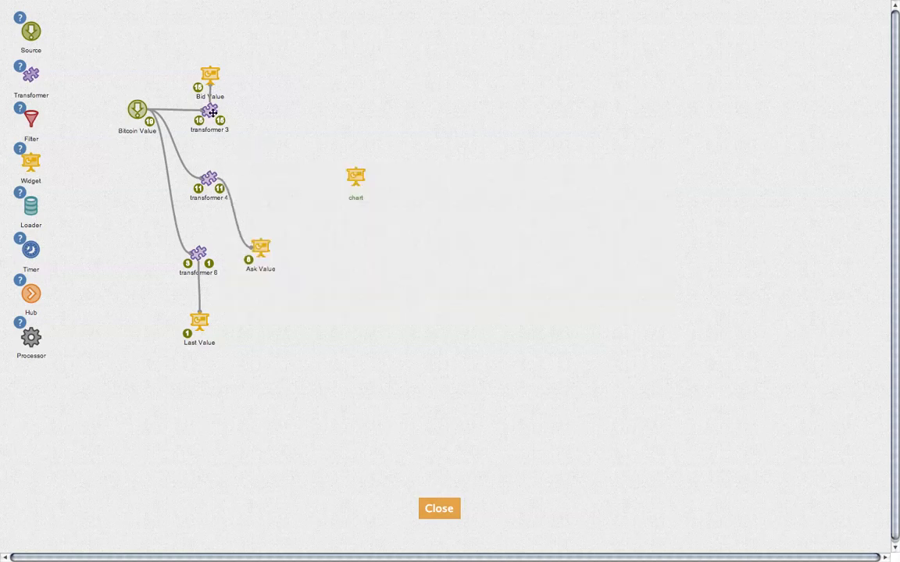
Connect transformers 3, 4 and 6 to the chart, move Ask Value up, and close the editor.
left_click_drag(187, 84, 364, 176)
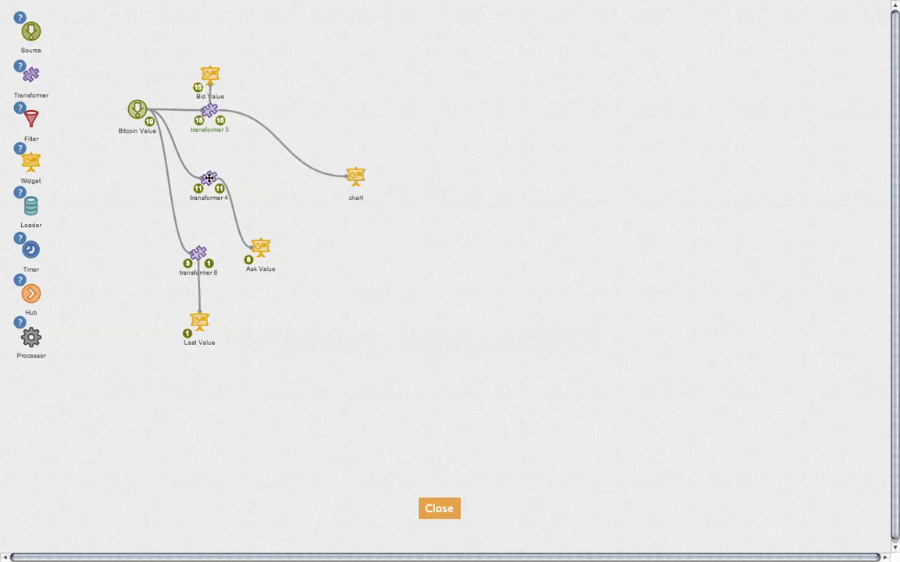
left_click_drag(190, 148, 361, 173)
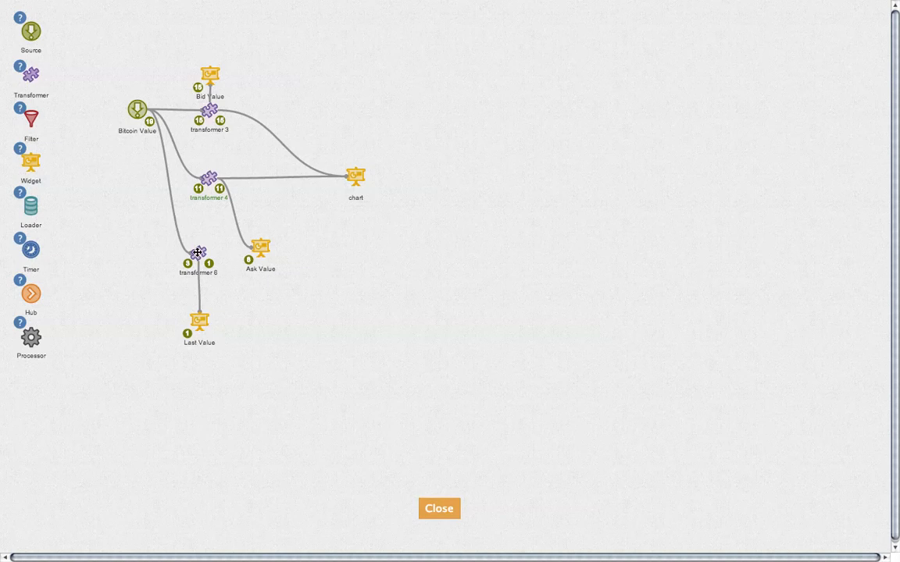
mouse_move(198, 252)
left_click_drag(197, 234, 358, 173)
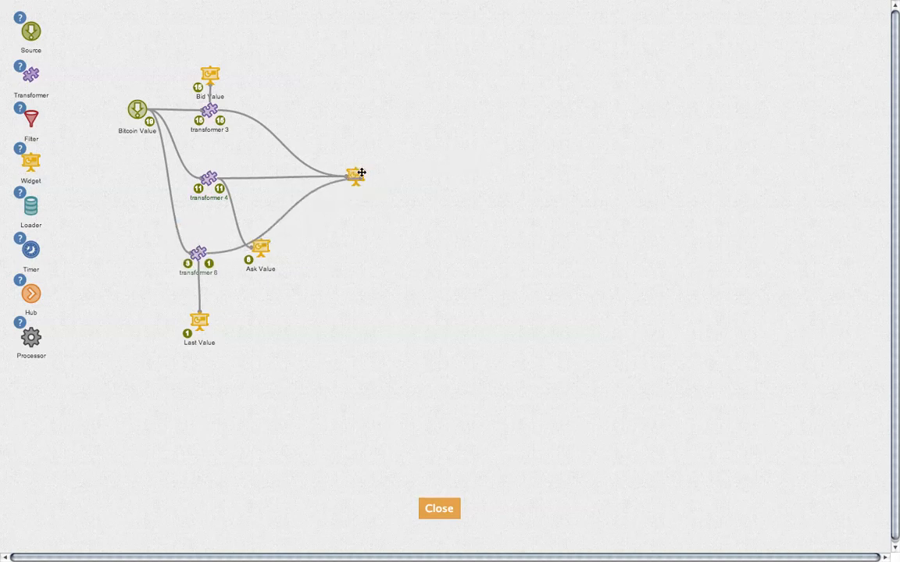
left_click_drag(262, 243, 253, 205)
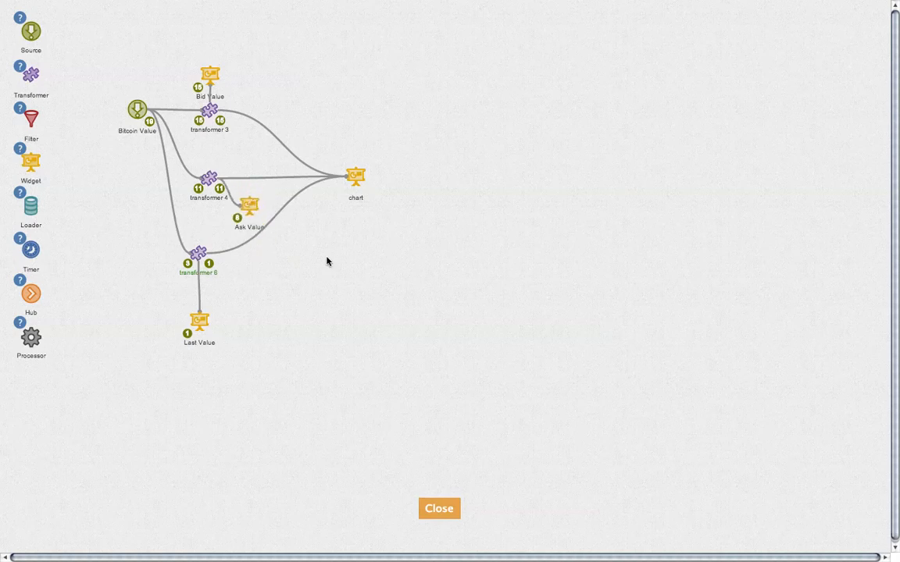
left_click(449, 508)
Move the chart widget to the top left and widen it across the dashboard.
left_click_drag(192, 201, 198, 27)
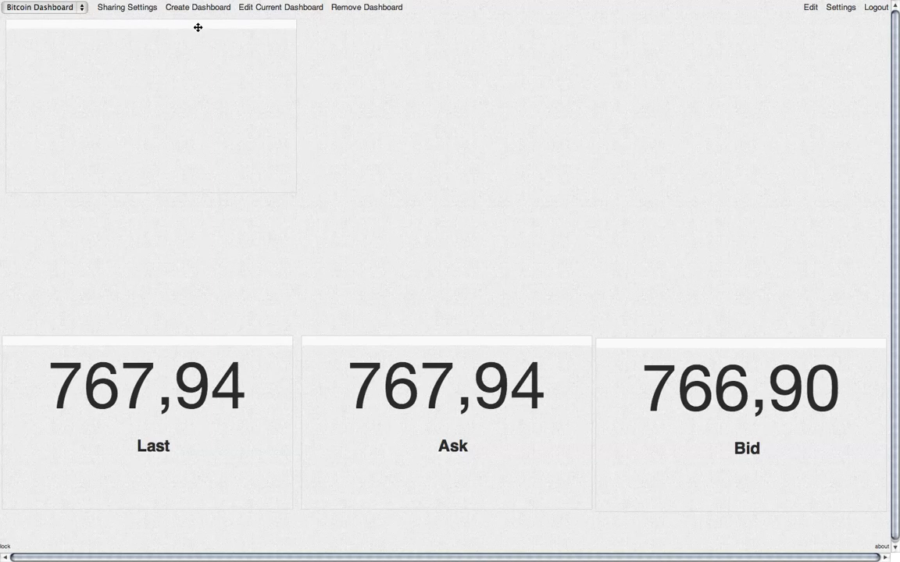
mouse_move(292, 89)
left_mouse_down()
mouse_move(517, 143)
mouse_move(599, 148)
left_mouse_up()
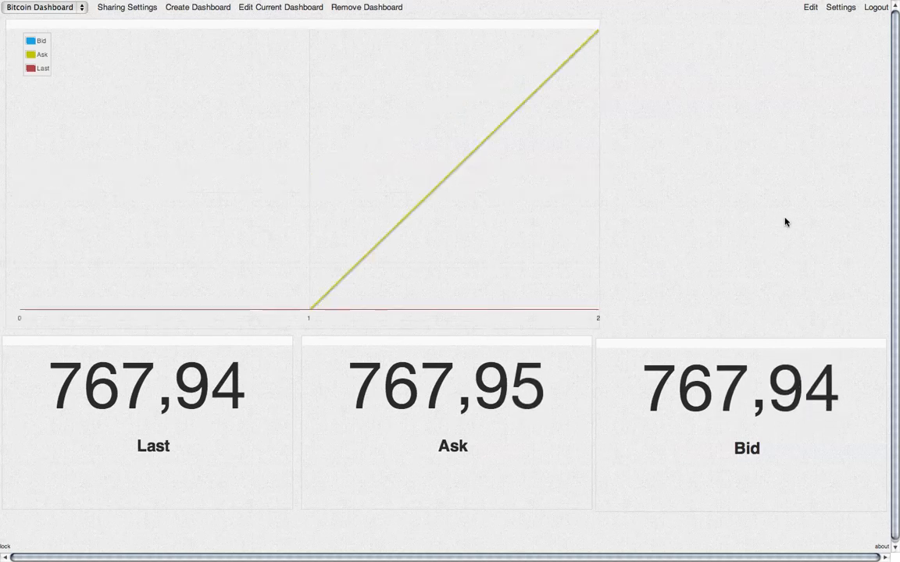
left_click_drag(595, 243, 669, 243)
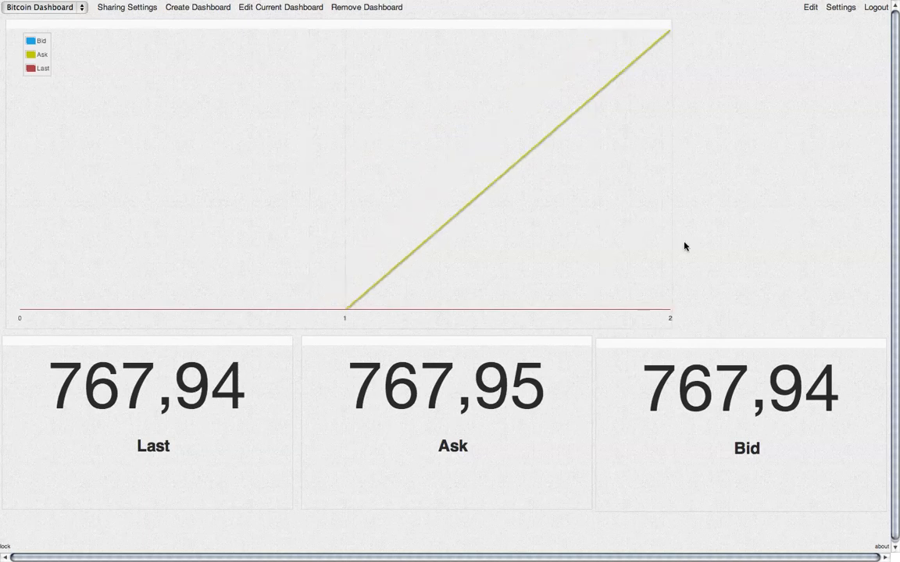
left_click(809, 10)
Add a new transformer 9 and a widget named 'Ticker' to the flow.
left_click_drag(30, 74, 363, 112)
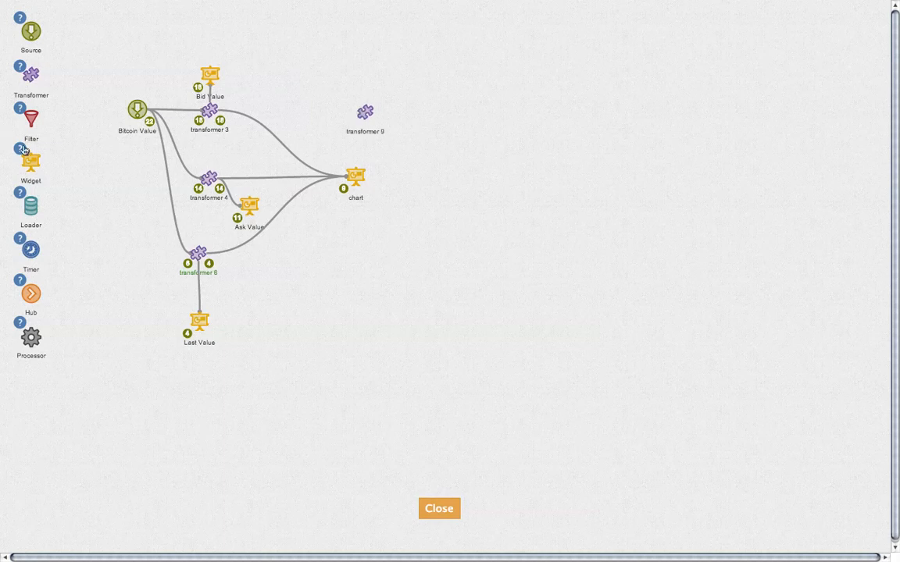
left_click_drag(28, 152, 430, 115)
double_click(428, 138)
type("Ticker")
key("Return")
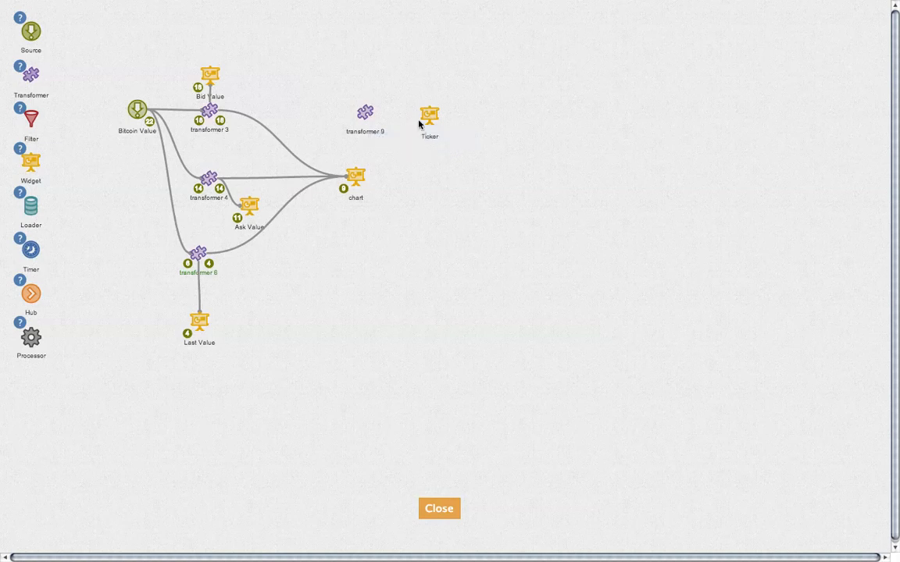
Set the Ticker widget's type to News Ticker with Show date enabled.
mouse_move(428, 111)
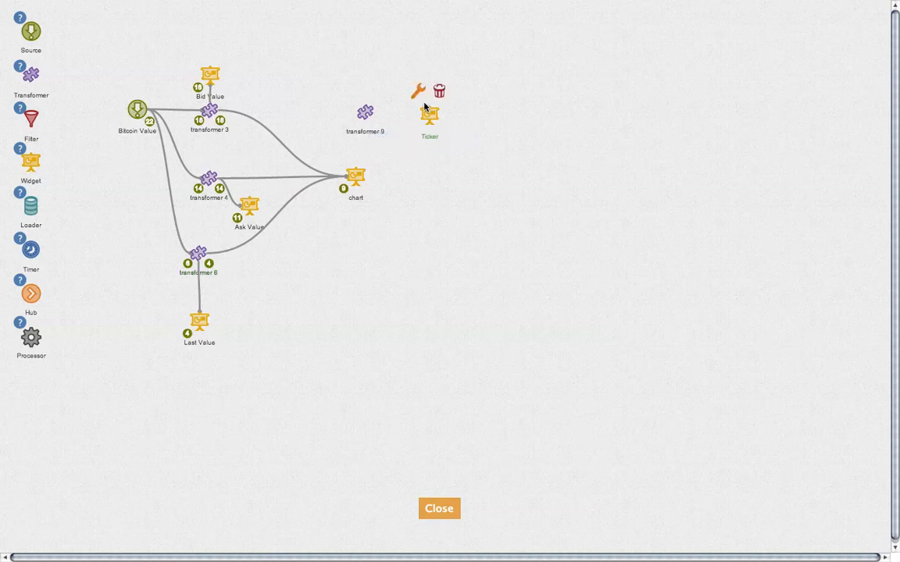
left_click(417, 92)
left_click(484, 188)
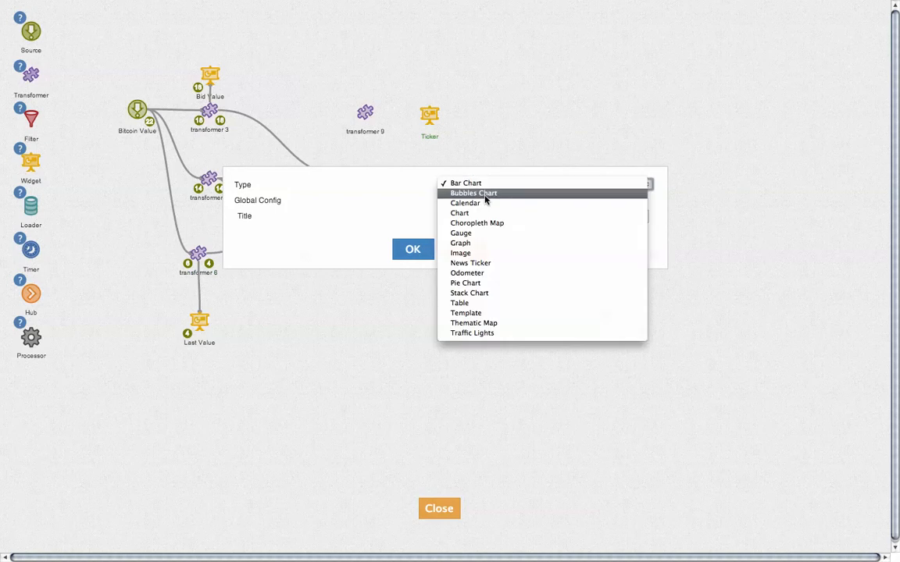
left_click(500, 266)
left_click(413, 249)
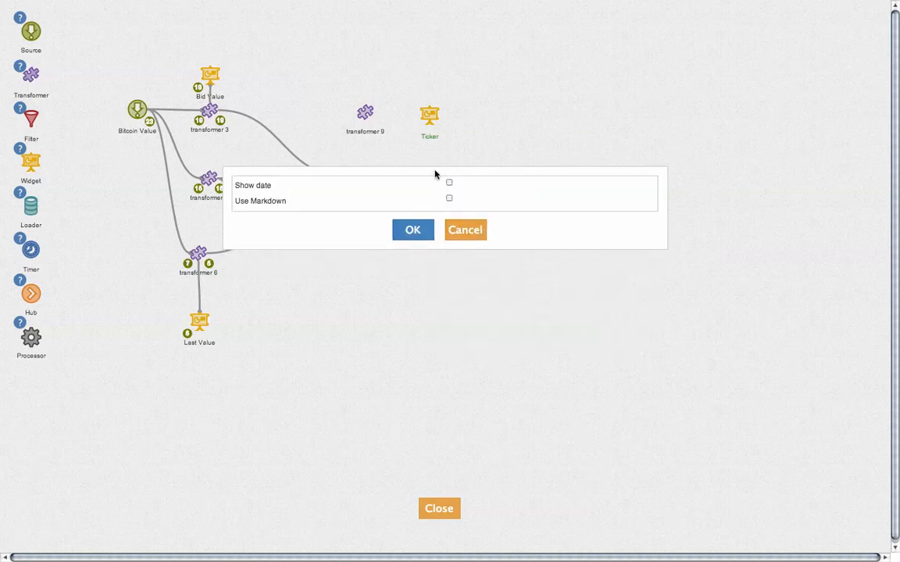
left_click(449, 183)
left_click(410, 229)
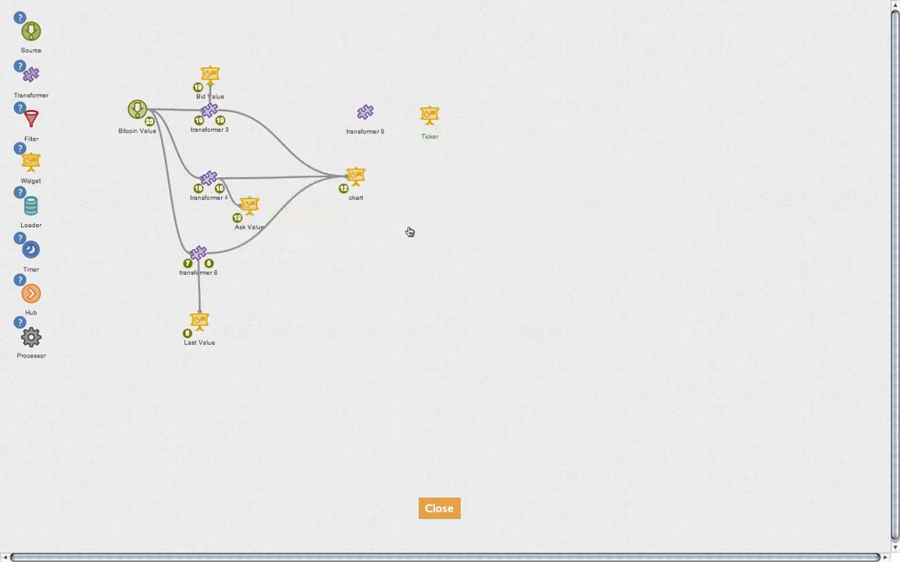
Connect transformer 9 to the Ticker widget and move it level with Ticker.
mouse_move(361, 108)
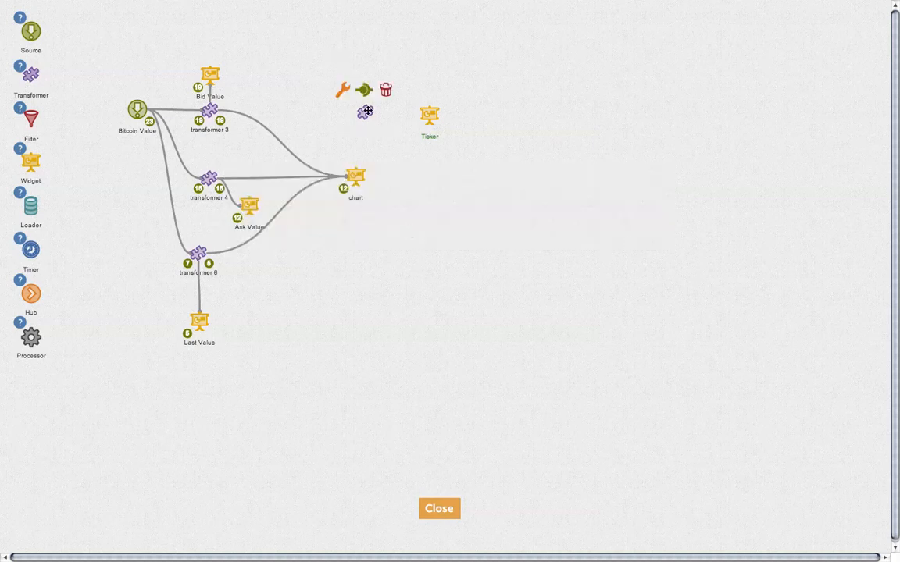
left_click_drag(363, 93, 434, 110)
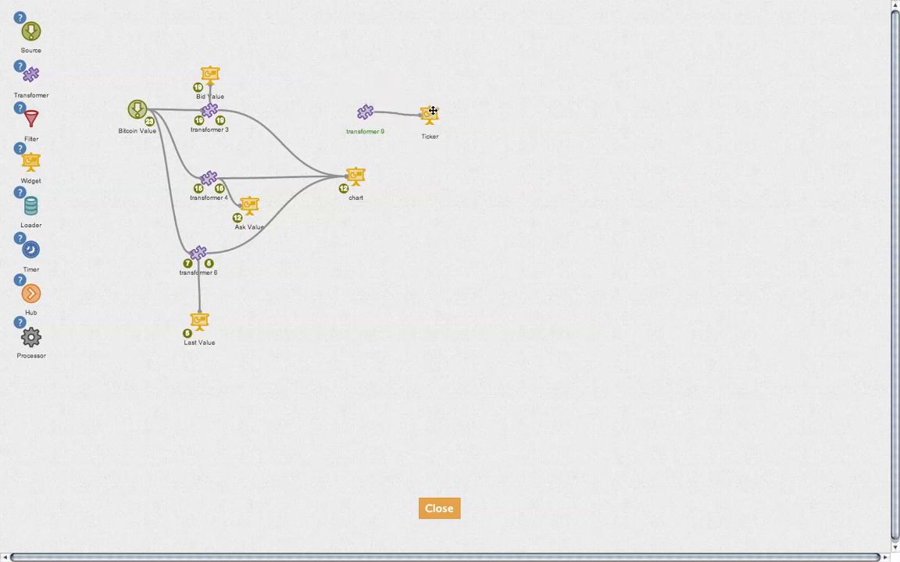
left_click_drag(365, 111, 366, 115)
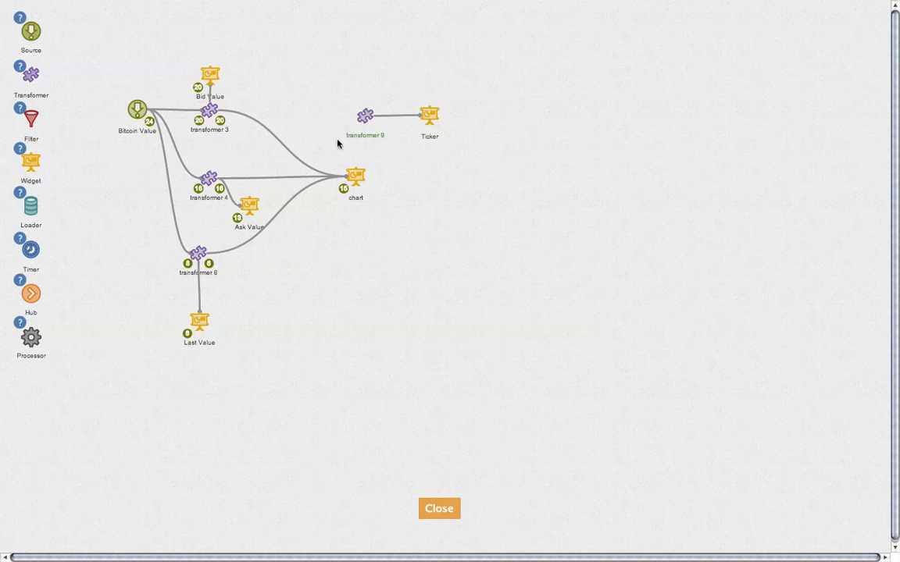
Move the chart node right and remove its links from transformers 3, 4 and 6.
left_click_drag(355, 176, 431, 177)
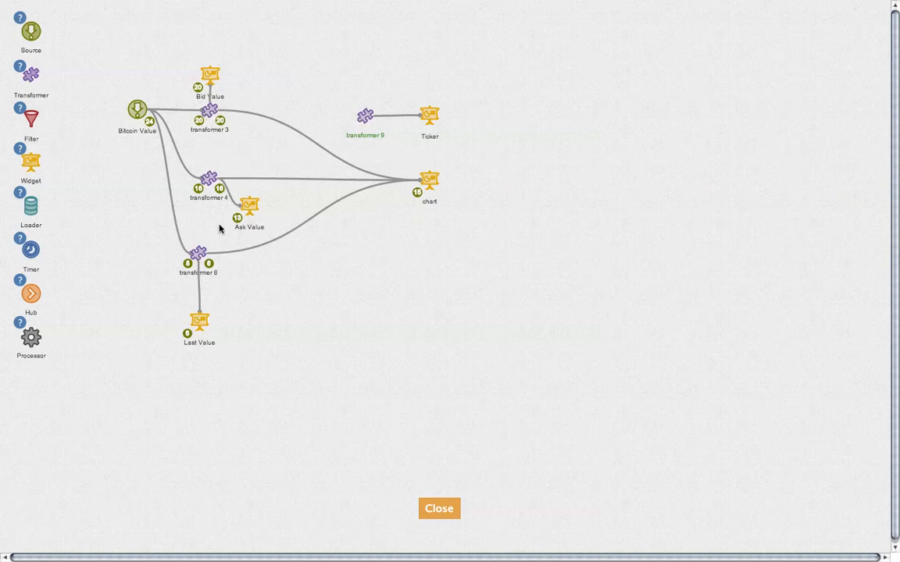
left_click(320, 147)
left_click(316, 138)
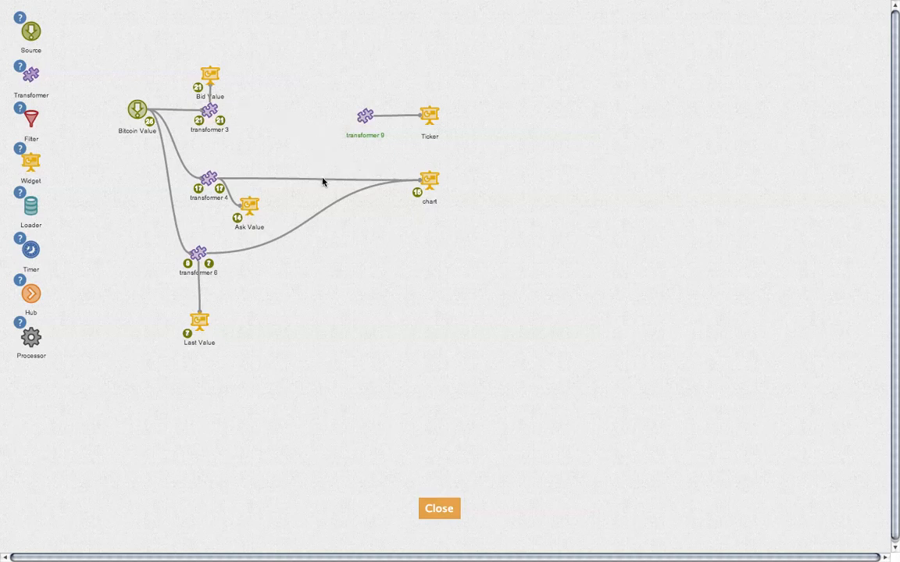
left_click(322, 181)
left_click(315, 174)
left_click(333, 207)
left_click(329, 195)
Add hub 11 to the pipeline and connect transformers 3, 4 and 6 into it.
left_click_drag(34, 292, 306, 179)
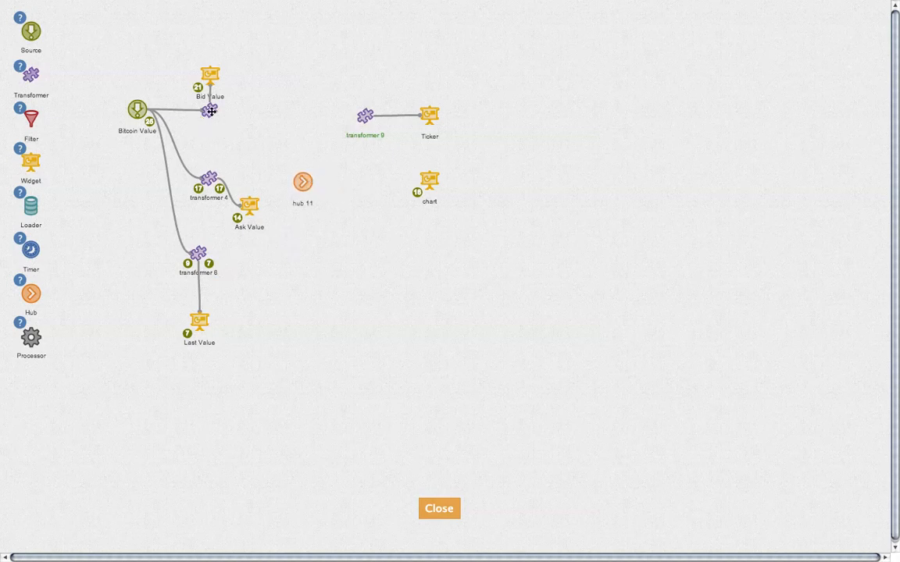
left_click_drag(210, 75, 227, 76)
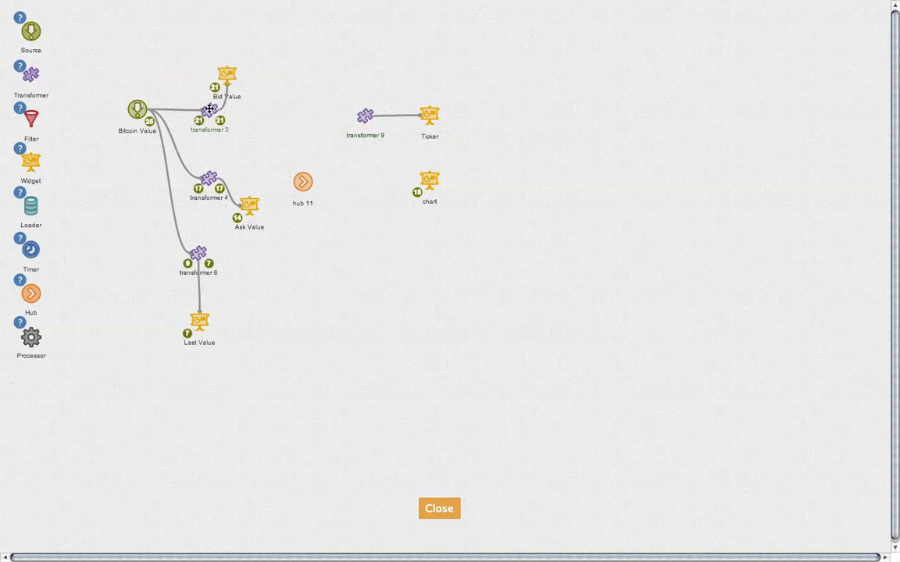
mouse_move(210, 109)
left_click_drag(208, 86, 297, 179)
mouse_move(211, 178)
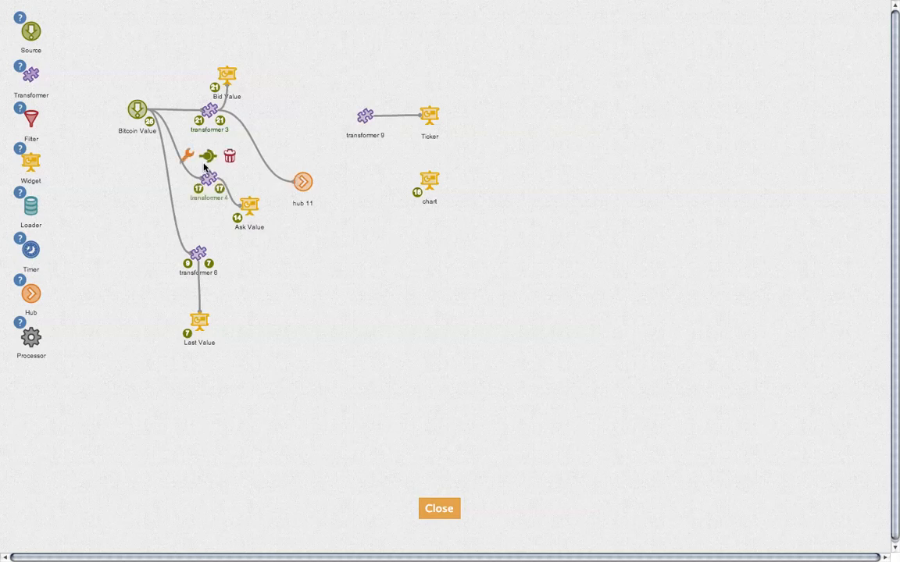
left_click_drag(207, 153, 306, 177)
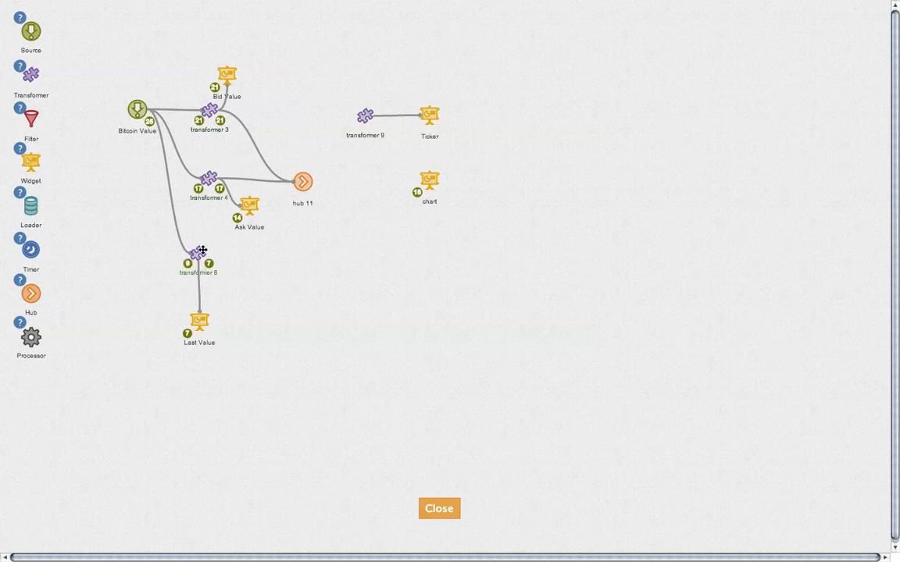
mouse_move(201, 251)
left_click_drag(199, 233, 304, 180)
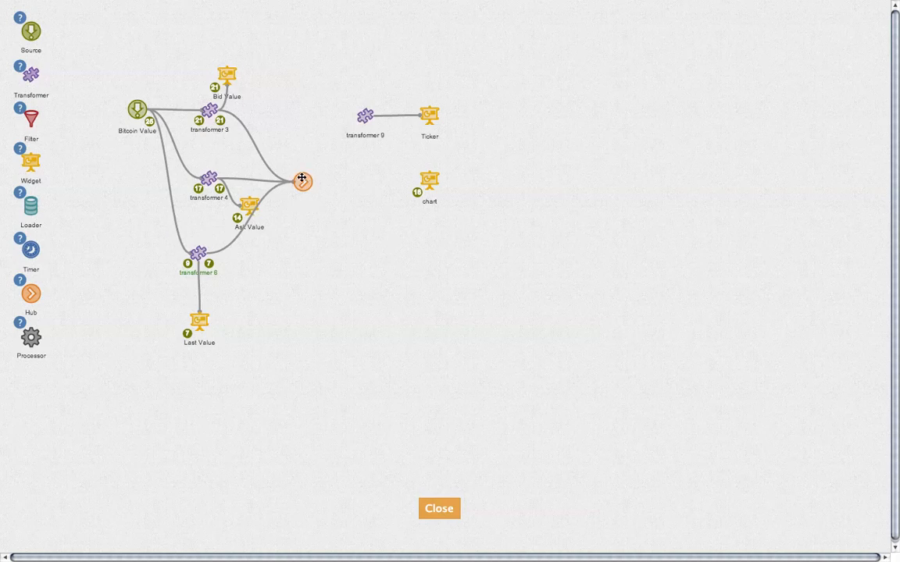
Connect hub 11 to the chart and transformer 9, then open transformer 9's code.
left_click(301, 179)
left_click_drag(300, 156, 429, 180)
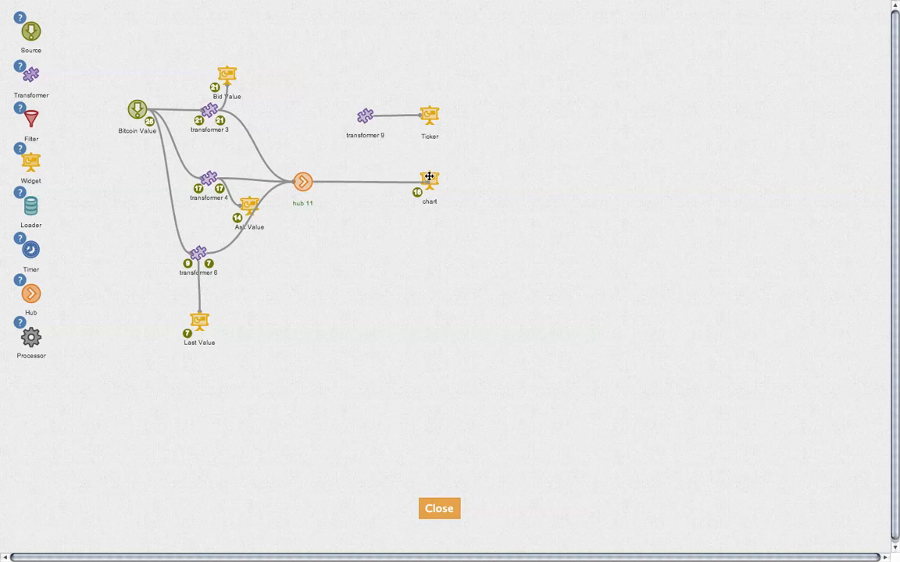
left_click(306, 180)
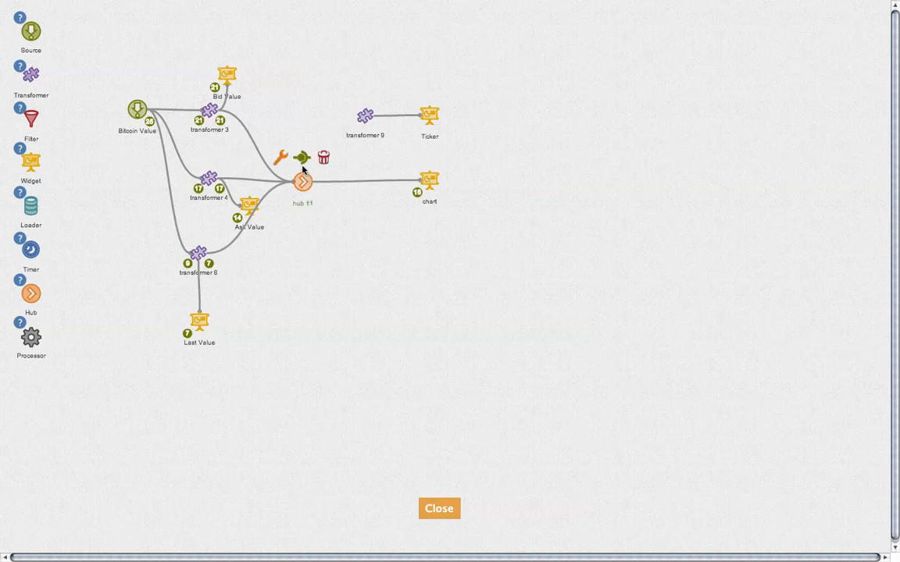
left_click_drag(300, 156, 369, 114)
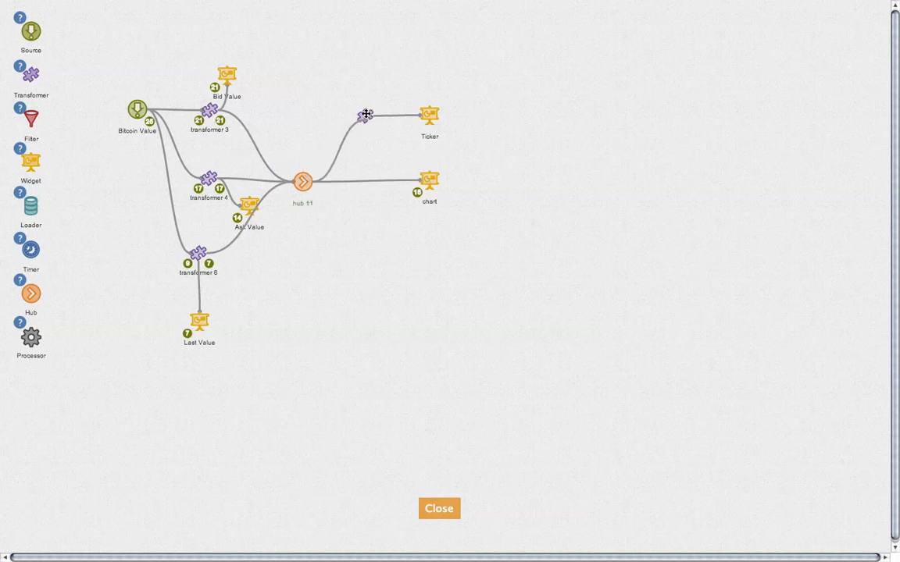
left_click(366, 115)
left_click(341, 92)
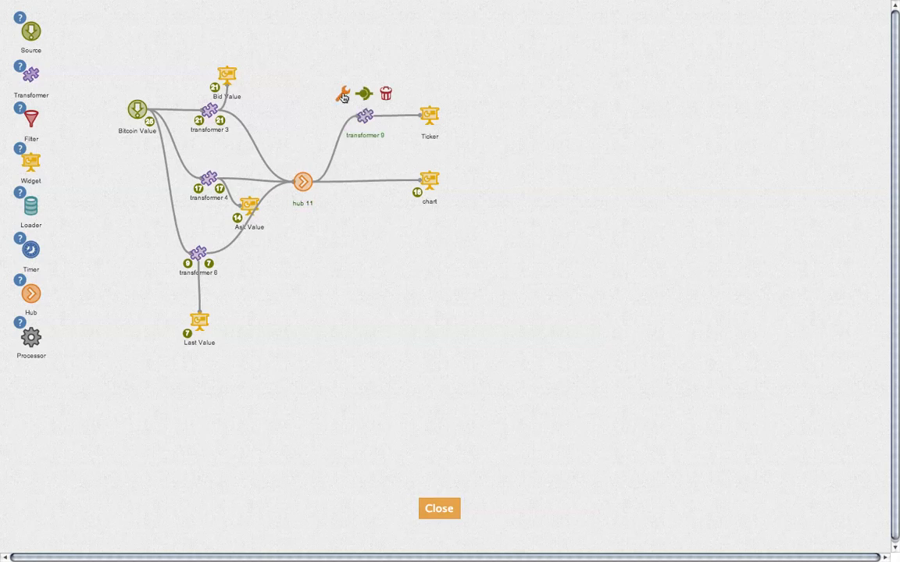
Place the ticker's value output block and attach a three-input 'create text with' block.
left_click(35, 190)
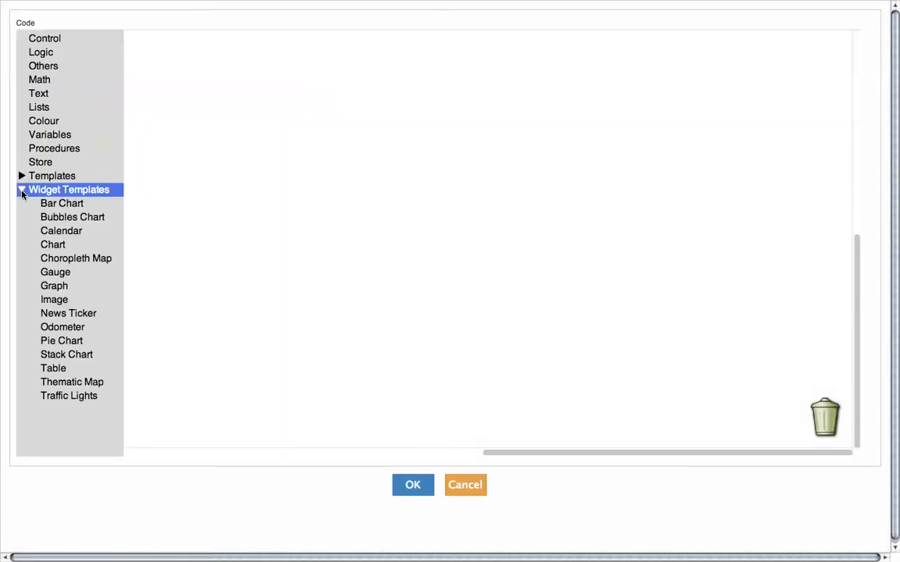
left_click(69, 316)
left_click(162, 50)
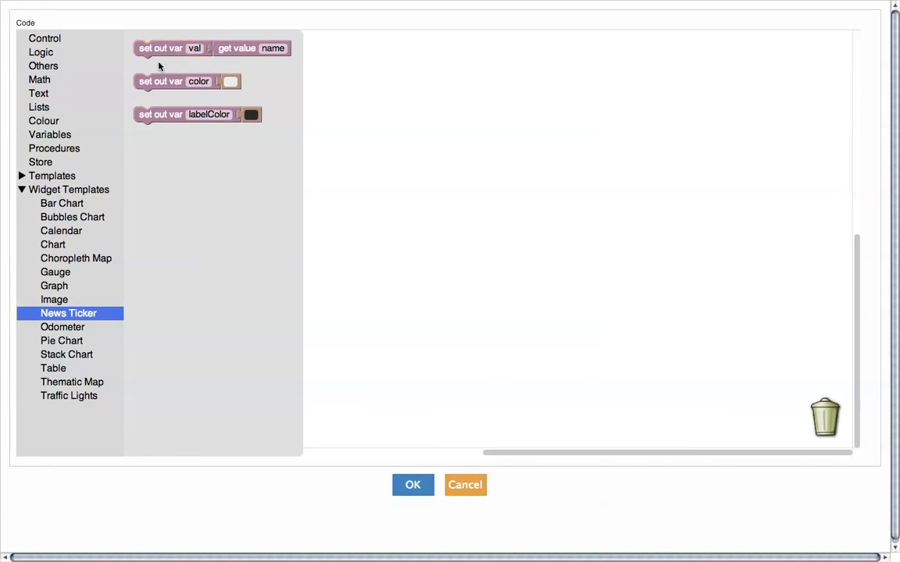
left_click_drag(160, 58, 161, 60)
left_click(238, 52)
key("Delete")
left_click(44, 93)
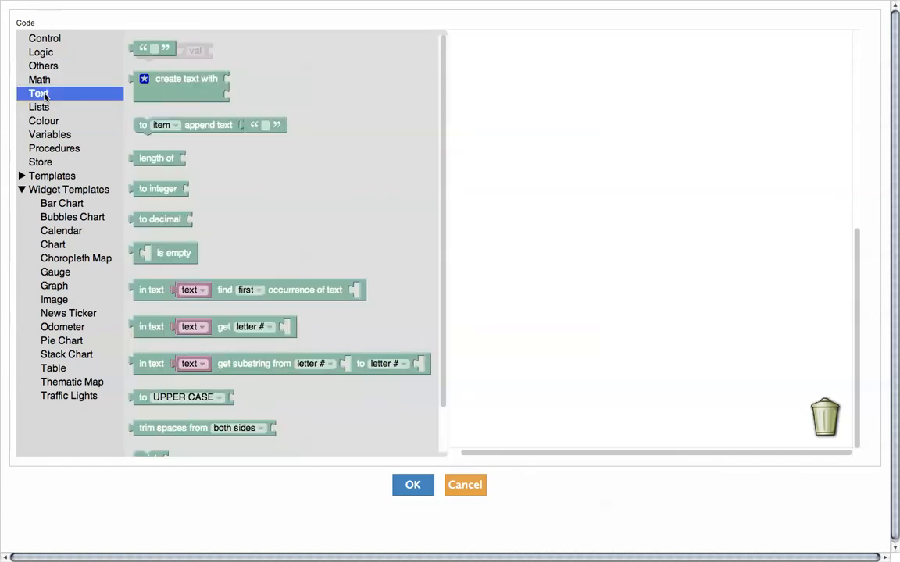
left_click_drag(165, 86, 251, 63)
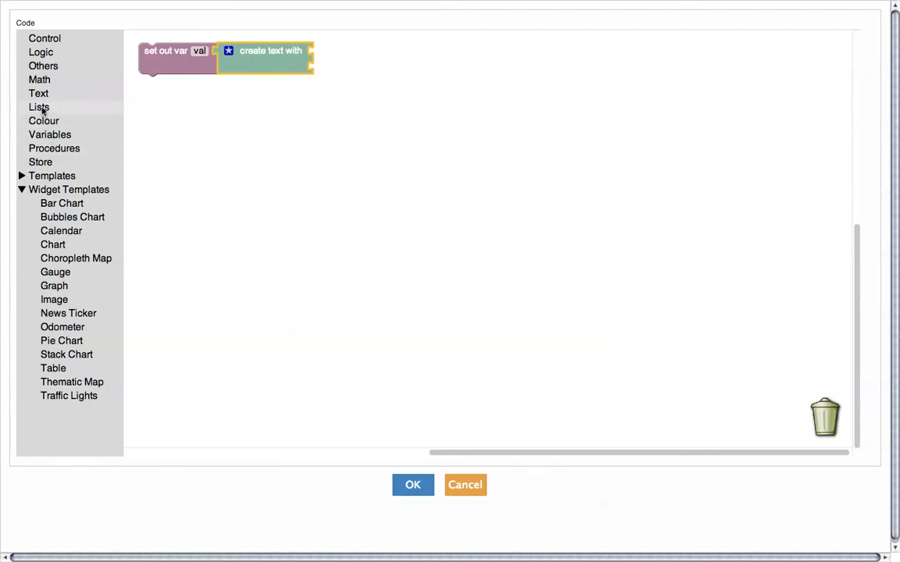
left_click(229, 53)
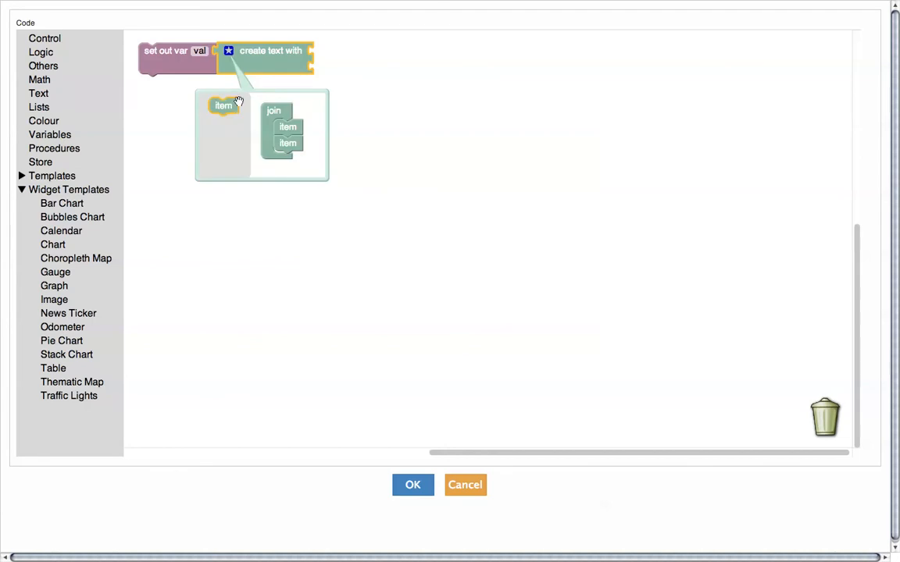
left_click_drag(224, 105, 289, 164)
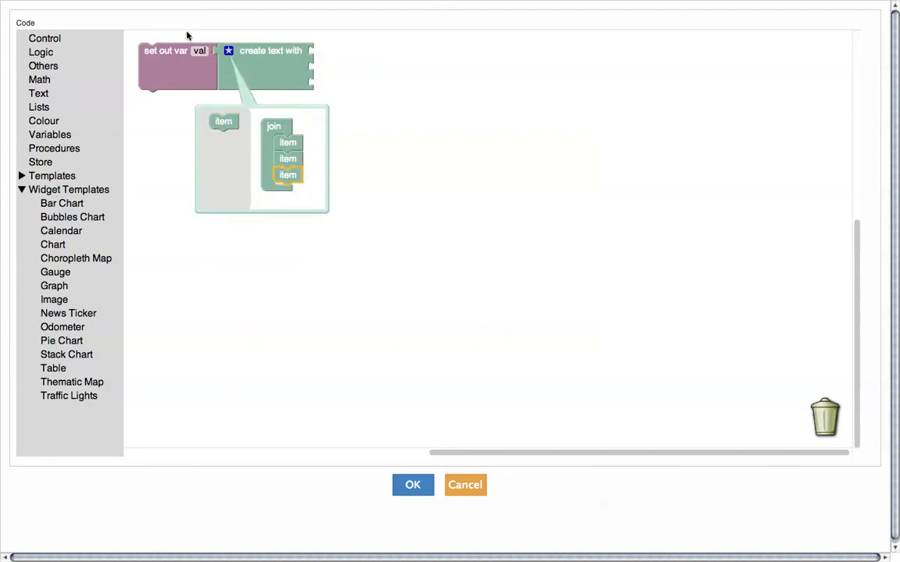
left_click(228, 51)
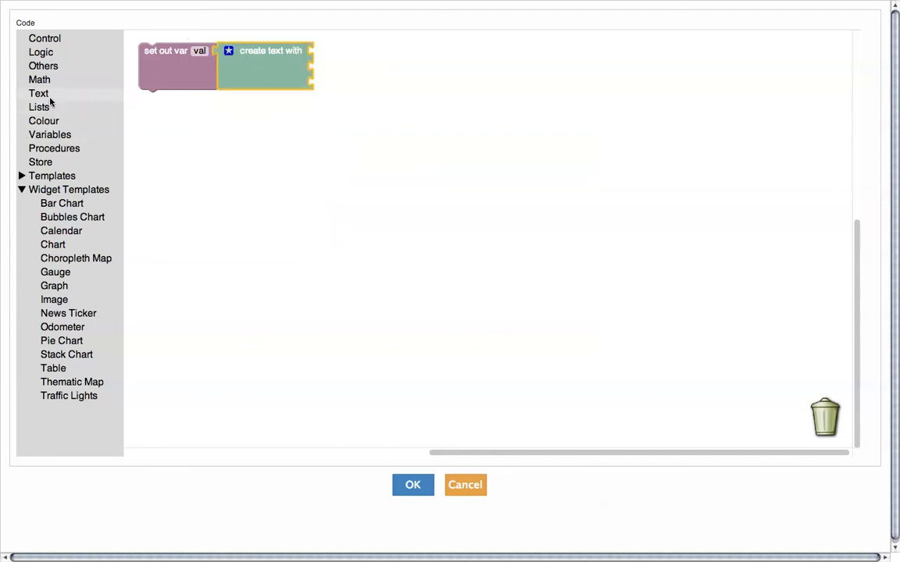
Plug 'get out var' blocks for val and label into the text inputs.
left_click(92, 69)
left_click_drag(150, 82, 332, 88)
left_click(376, 83)
type("val")
key("Return")
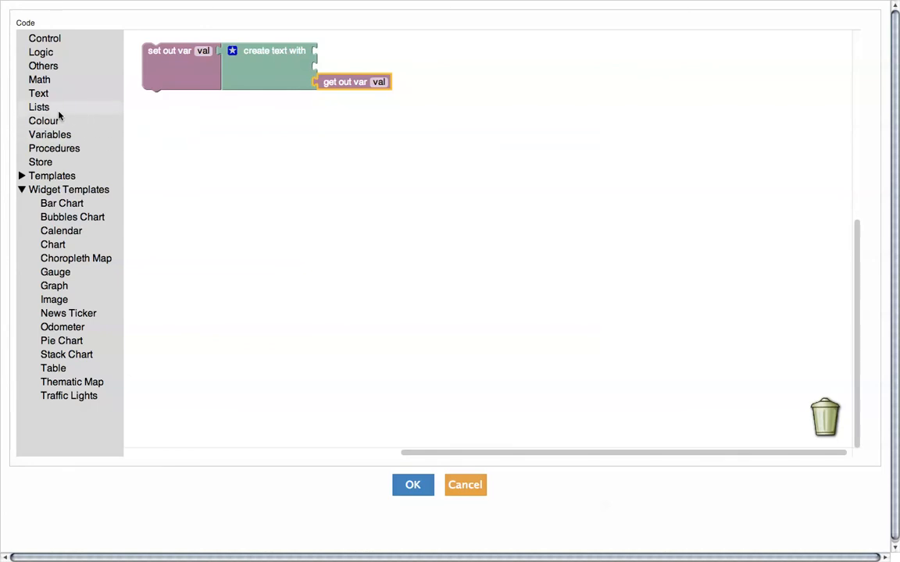
left_click(61, 70)
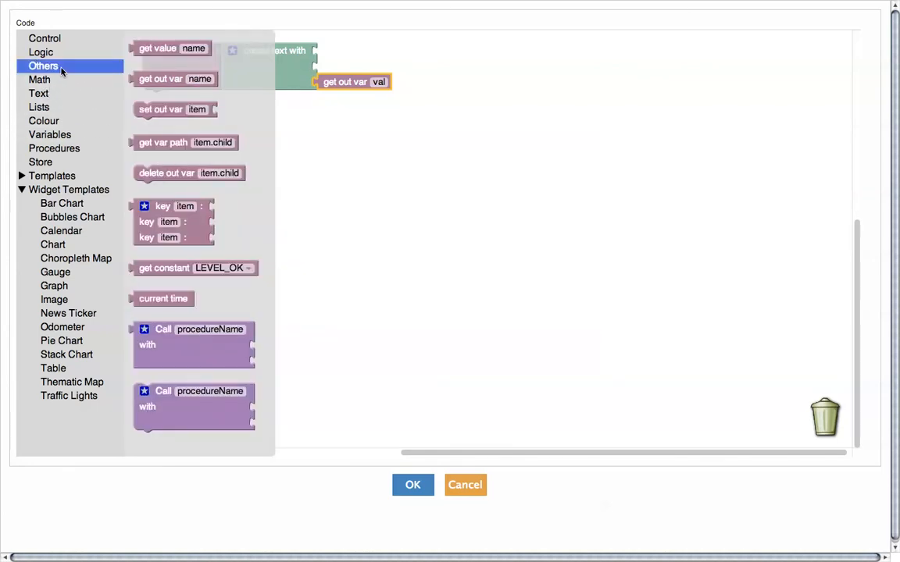
left_click_drag(151, 79, 338, 51)
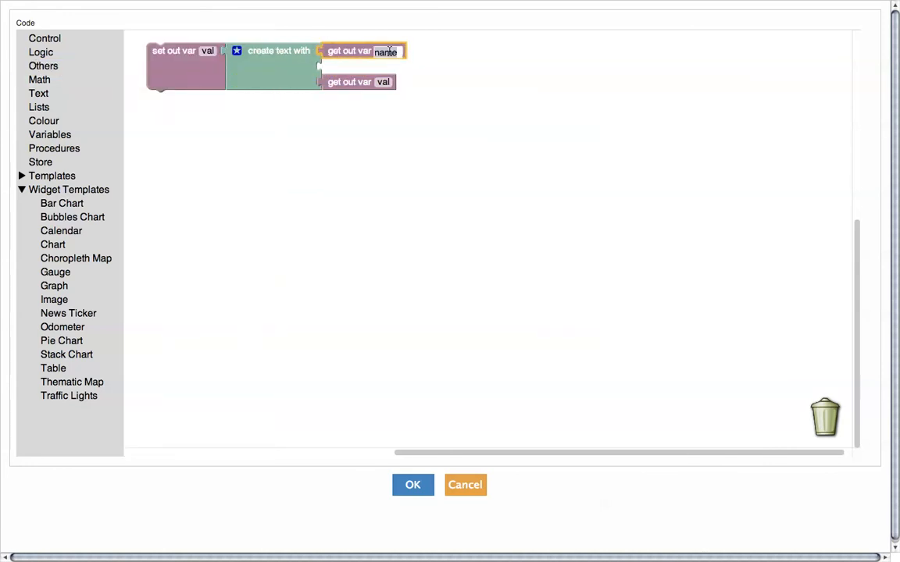
type("label")
key("Return")
Put a ':' text piece in the second input and save transformer 9's code.
left_click(331, 155)
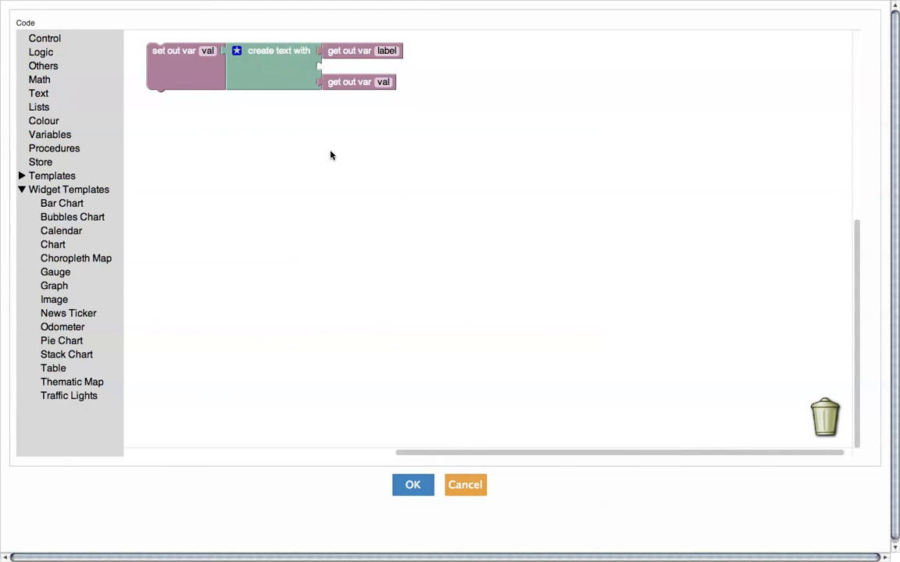
left_click(39, 95)
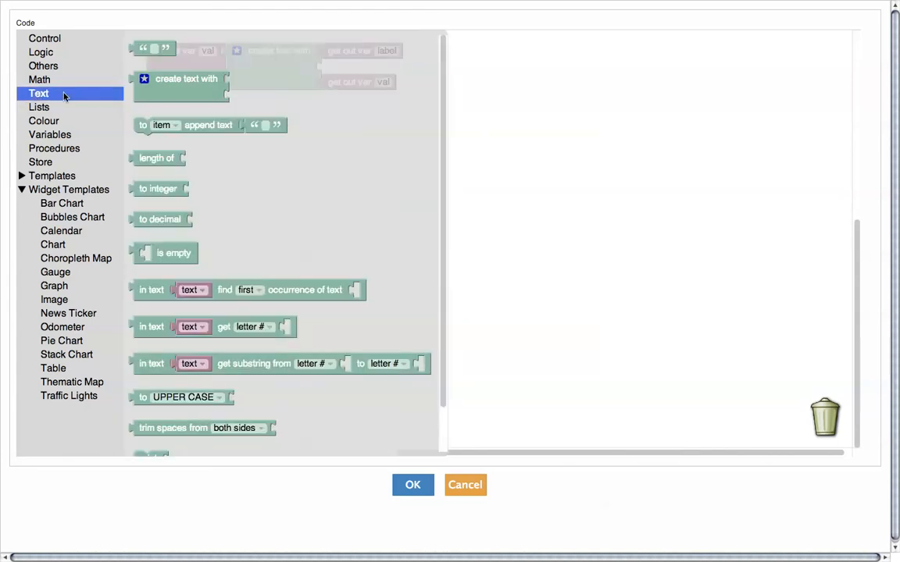
left_click_drag(137, 60, 330, 75)
left_click(345, 71)
type(":")
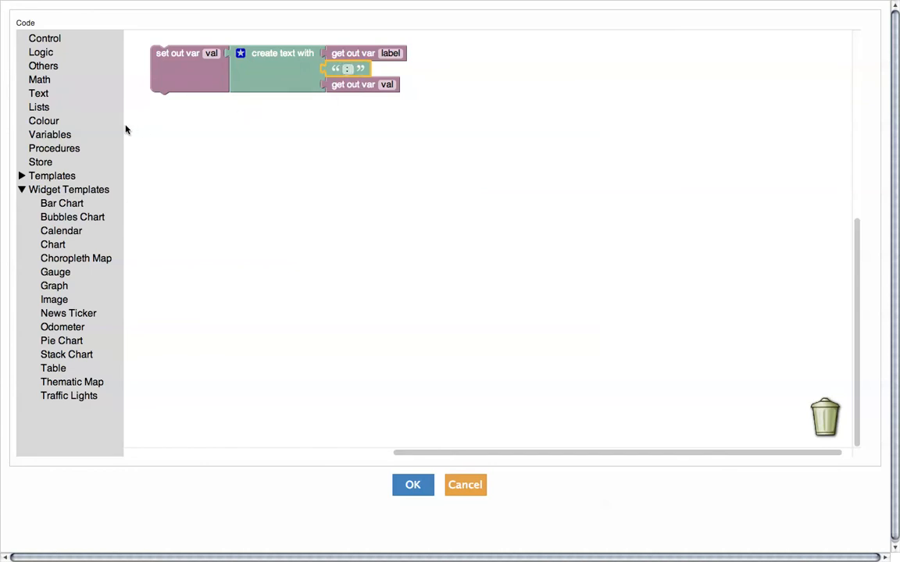
left_click(419, 487)
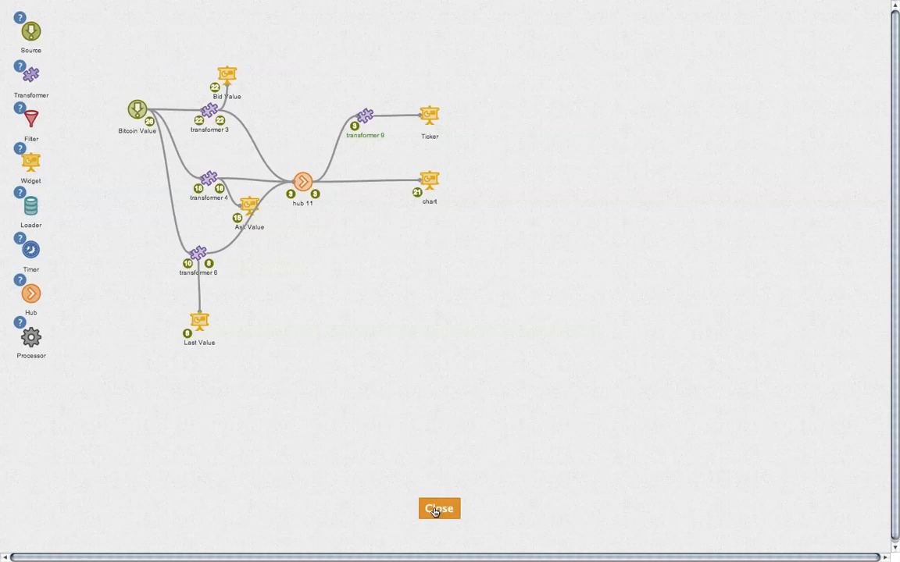
Narrow the chart, place the ticker top-right beside it, and align the Ask and Last odometers.
left_click(436, 509)
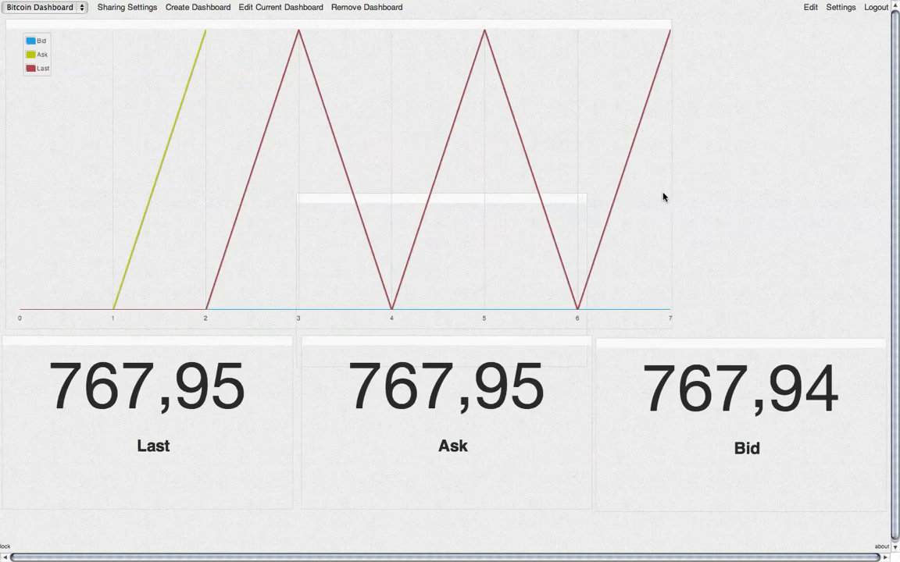
left_click_drag(669, 193, 488, 194)
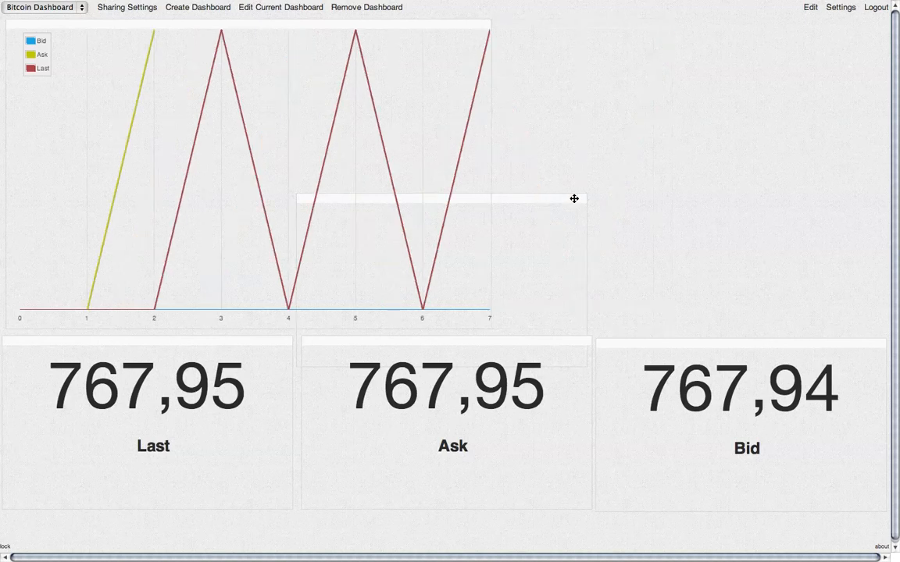
left_click_drag(583, 198, 841, 24)
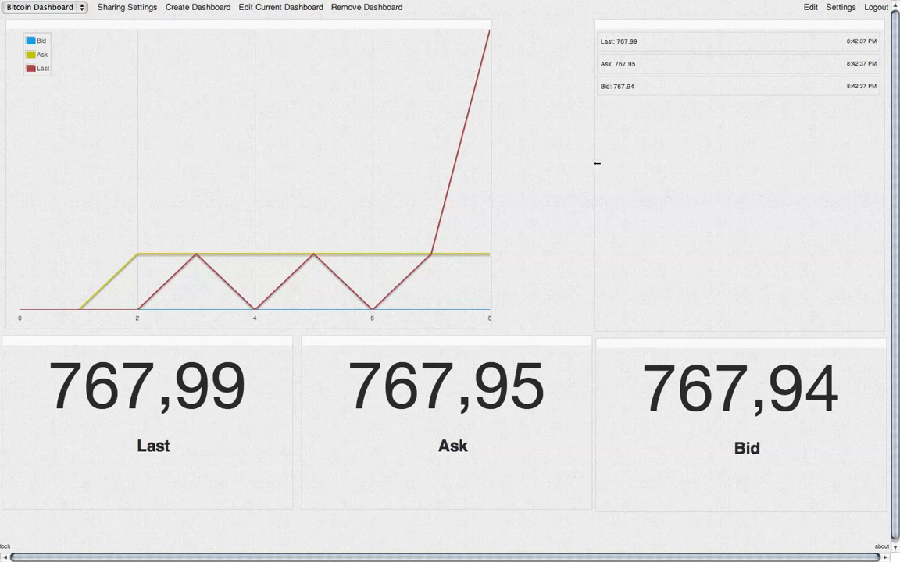
left_click_drag(597, 163, 600, 162)
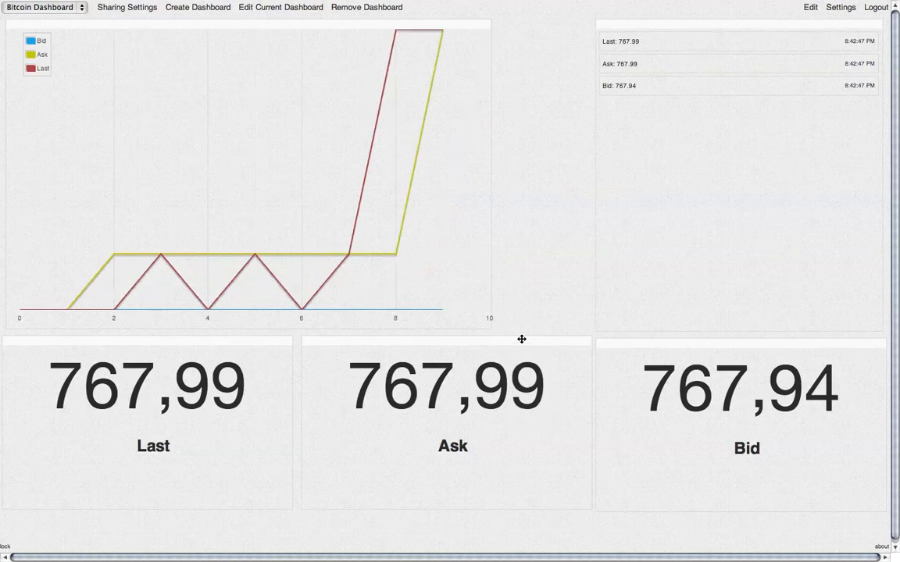
left_click_drag(521, 339, 521, 342)
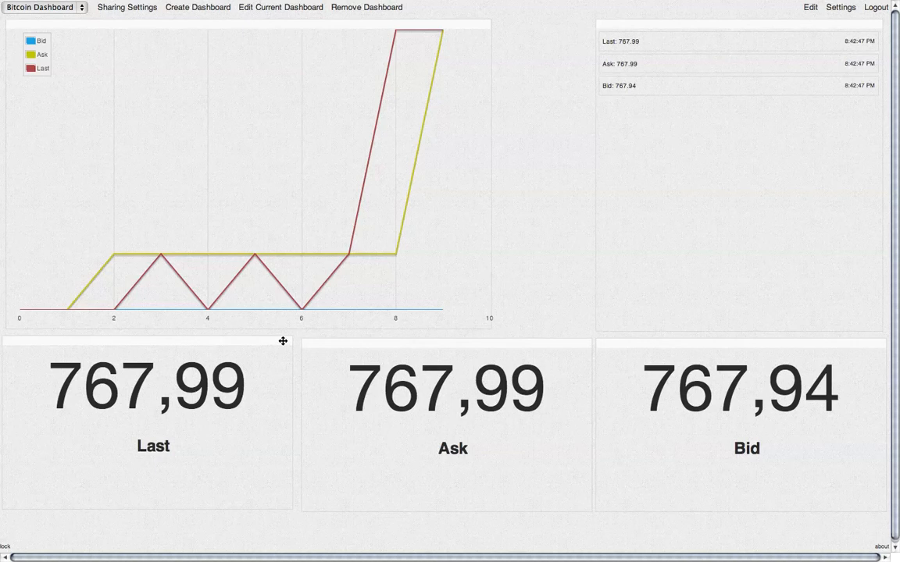
left_click_drag(283, 341, 282, 344)
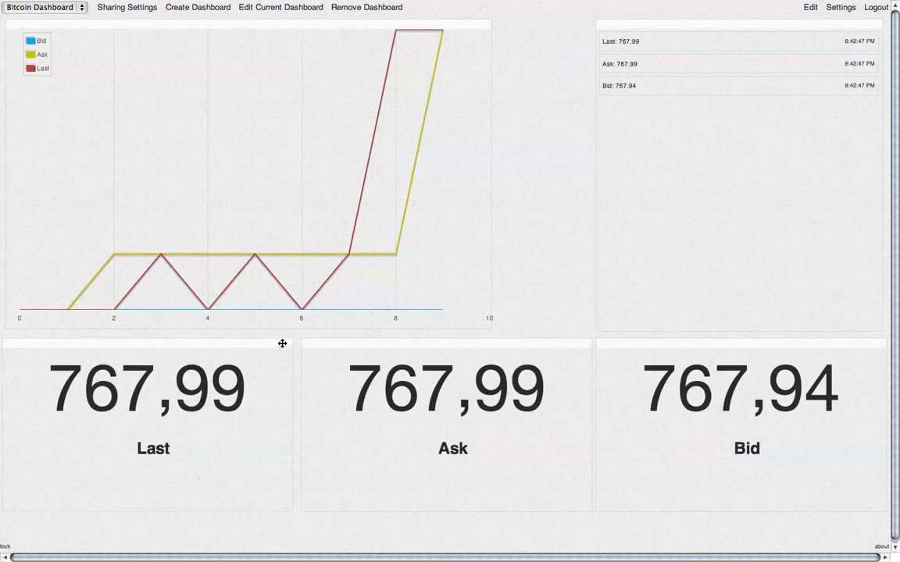
Add a 'delete out var label' block under transformer 9's 'set out var val' and save.
left_click(810, 8)
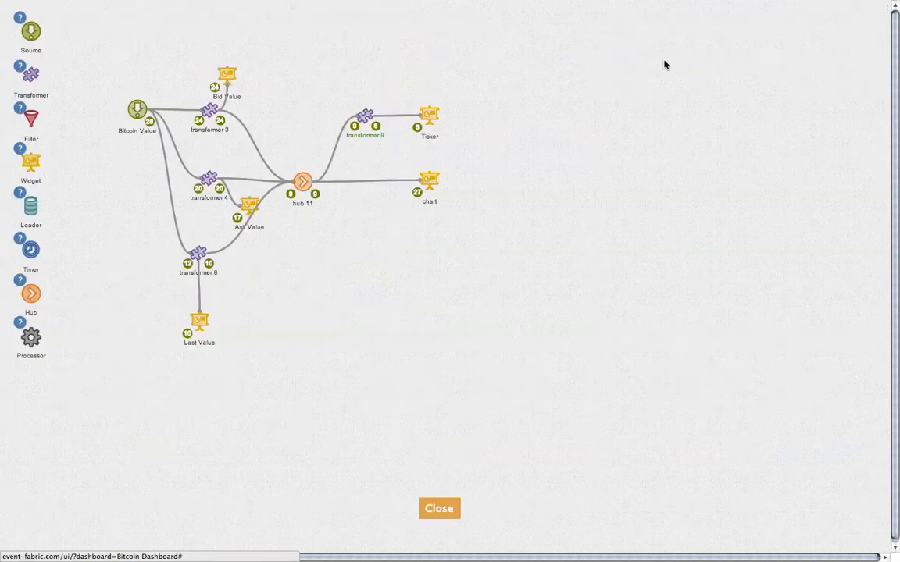
left_click(365, 116)
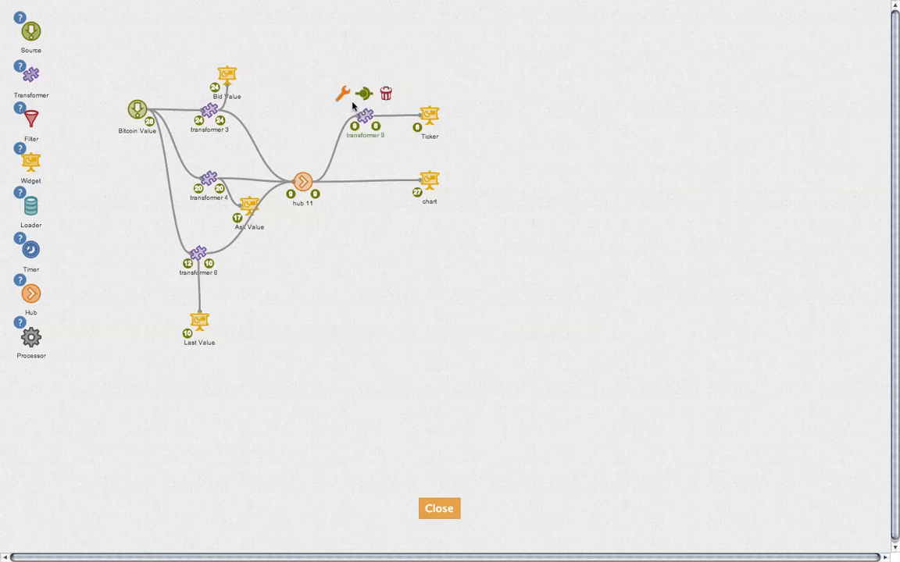
left_click(343, 93)
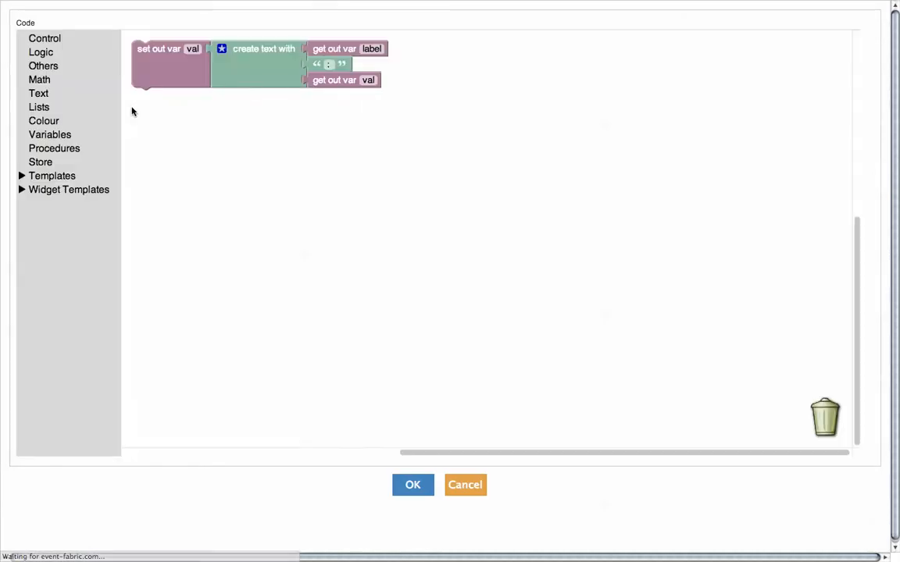
left_click(61, 66)
left_click(145, 172)
left_click_drag(145, 173, 144, 99)
left_click(210, 99)
type("label")
key("Return")
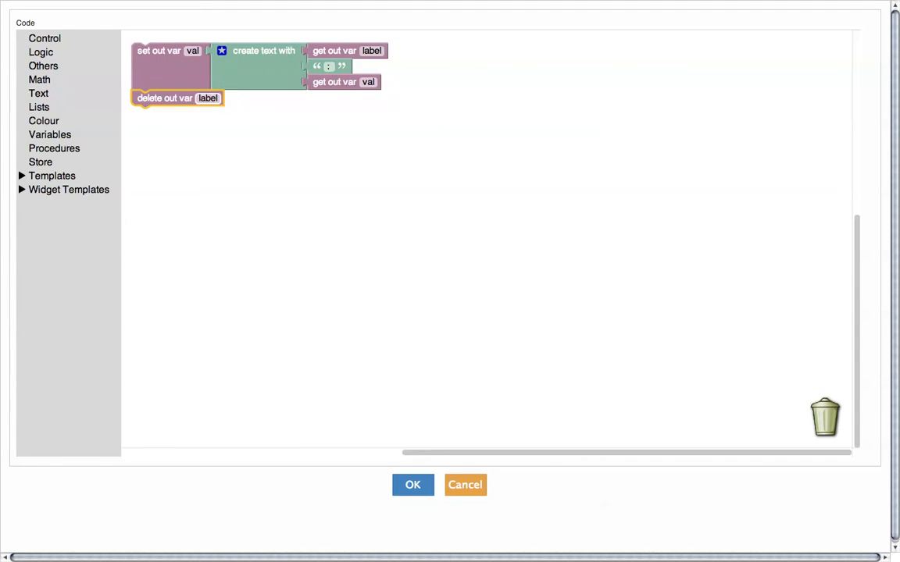
left_click(426, 482)
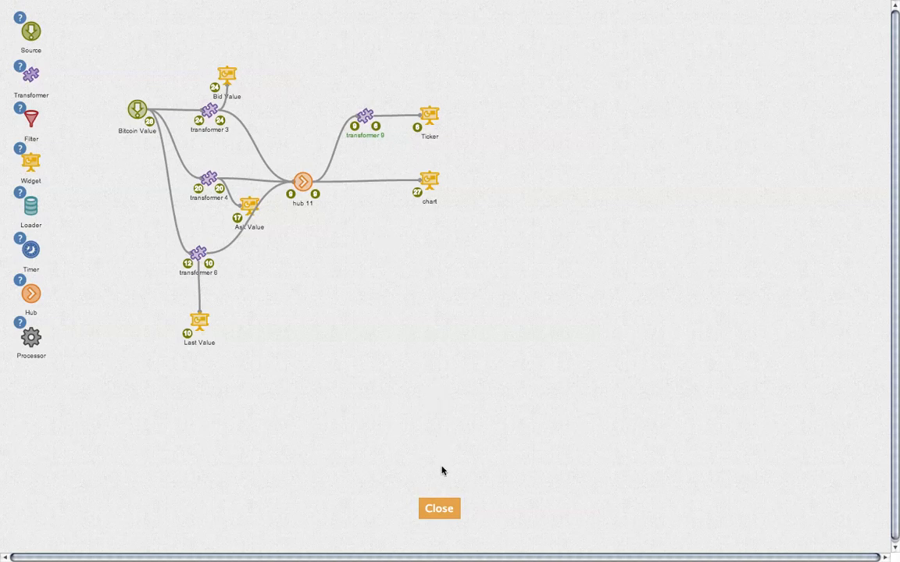
Widen the line chart and title it 'Bitcoin Value Over Time'.
left_click(441, 517)
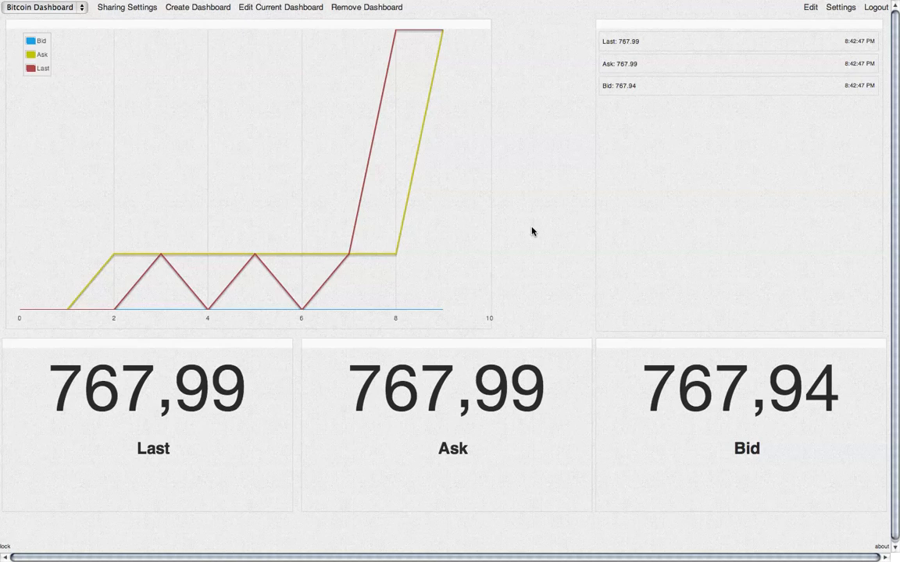
left_click_drag(489, 235, 587, 236)
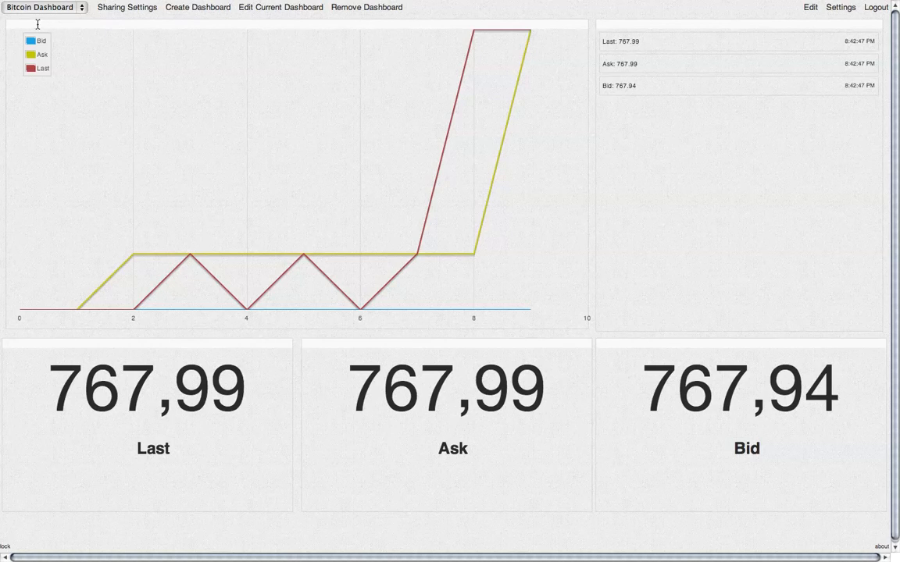
left_click(38, 24)
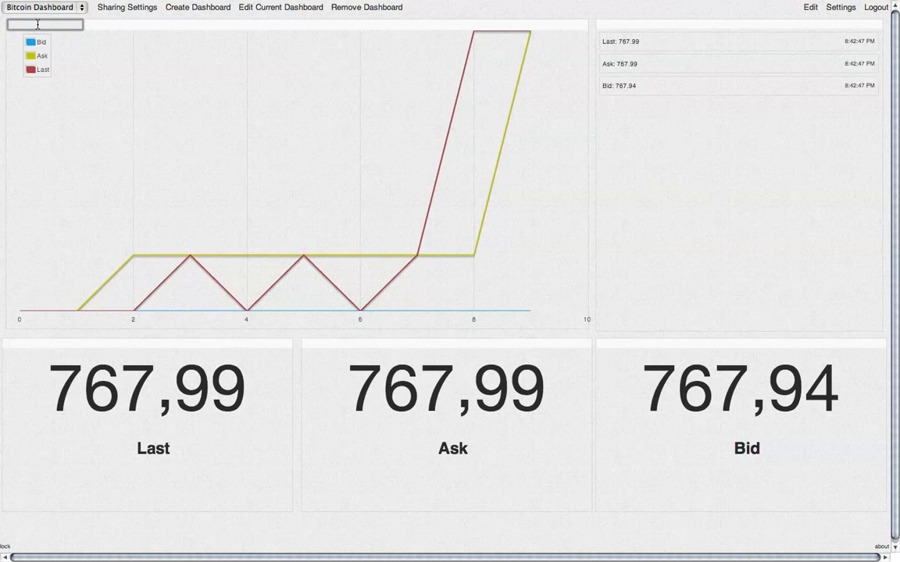
type("Bitcoin Value ")
type("Over Time")
key("Return")
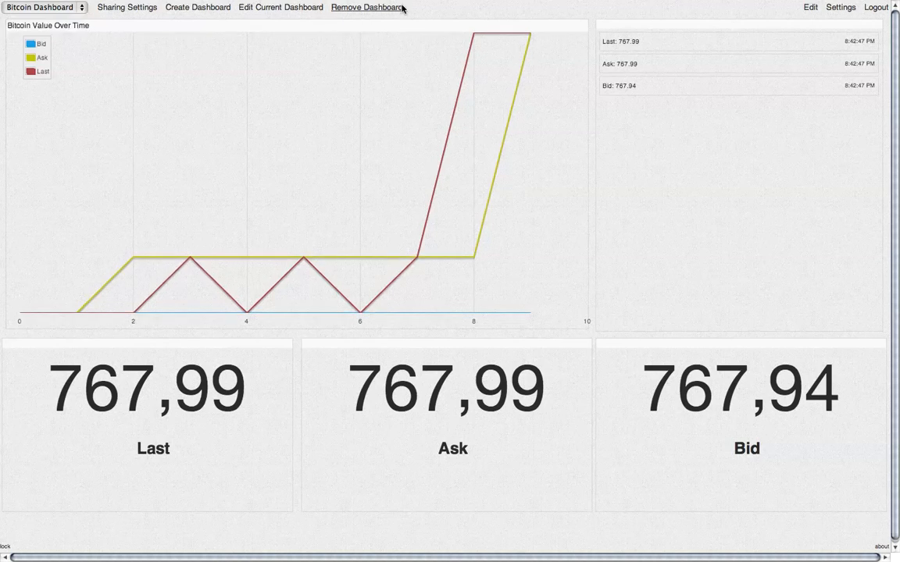
Title the updates list 'Bitcoin Latest Updates', nudge the Last odometer, and toggle the layout lock.
left_click(607, 23)
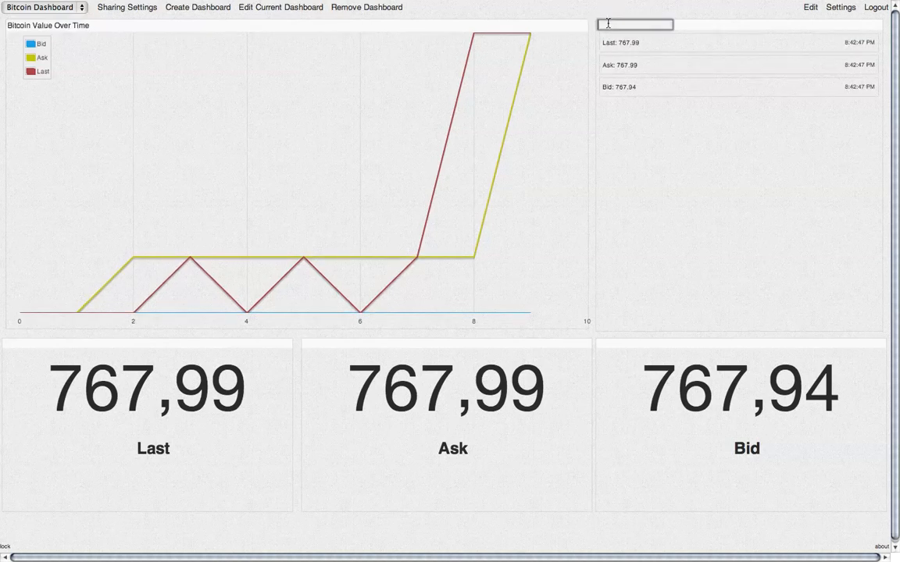
type("Bit")
type("coin ")
type("Latest")
type(" Updates")
key("Return")
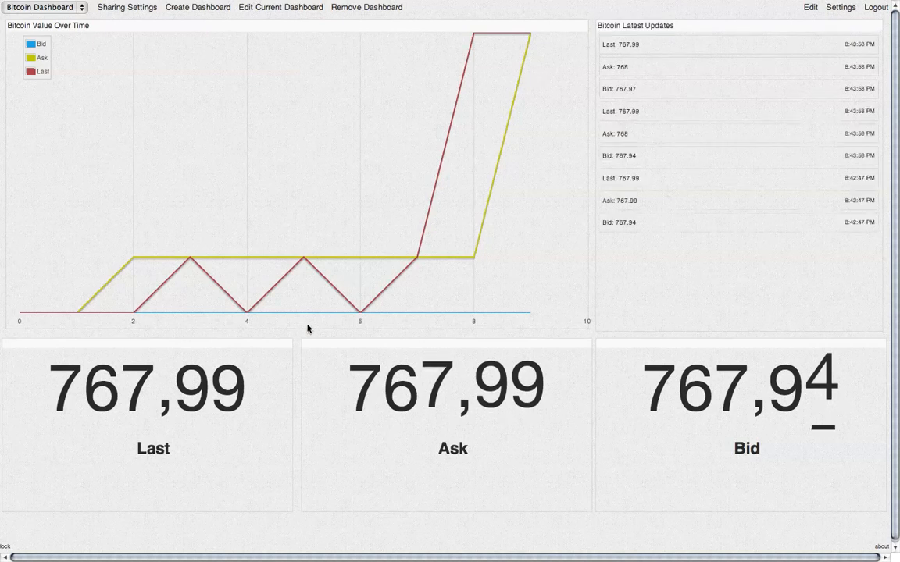
left_click_drag(204, 341, 207, 341)
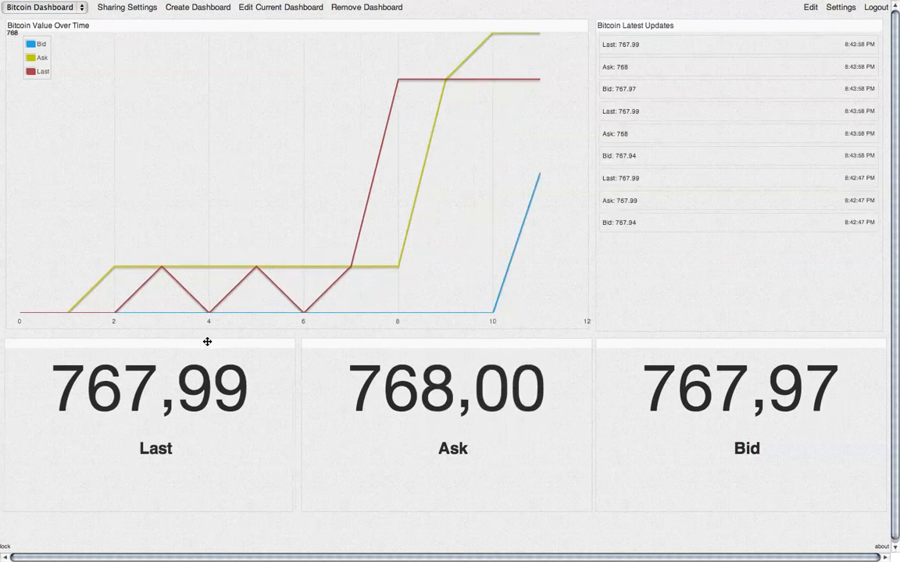
left_click(8, 549)
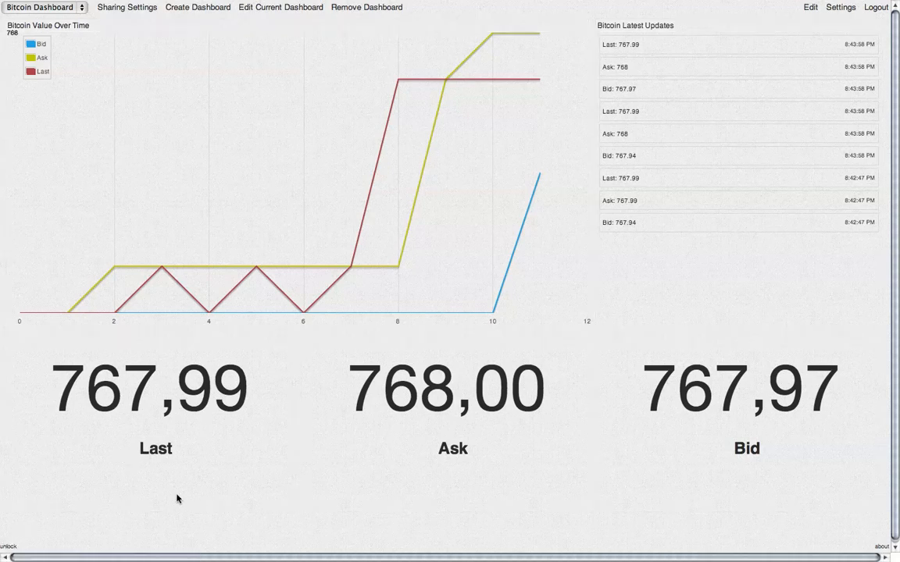
left_click(8, 548)
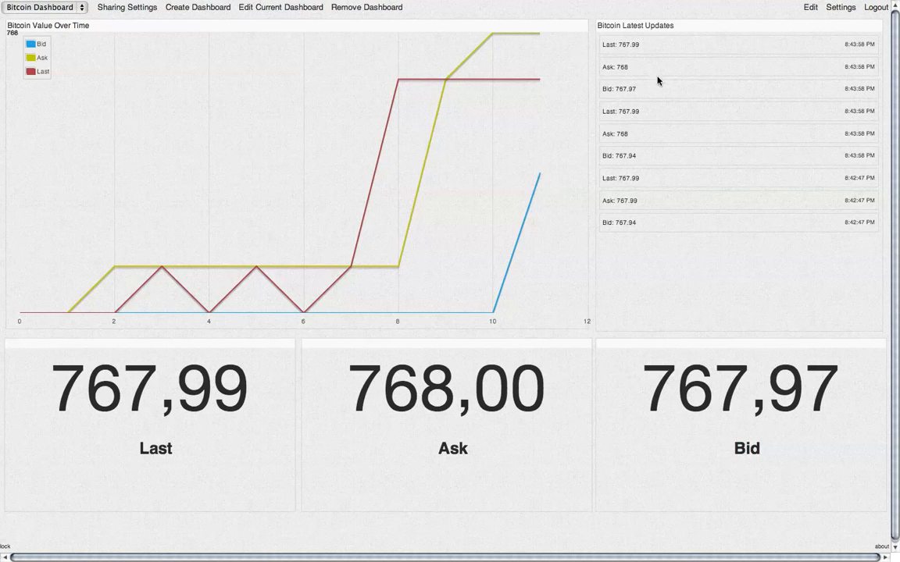
Inspect transformer 9's input and output data, confirming val reads like 'Ask: 768' without label.
left_click(808, 8)
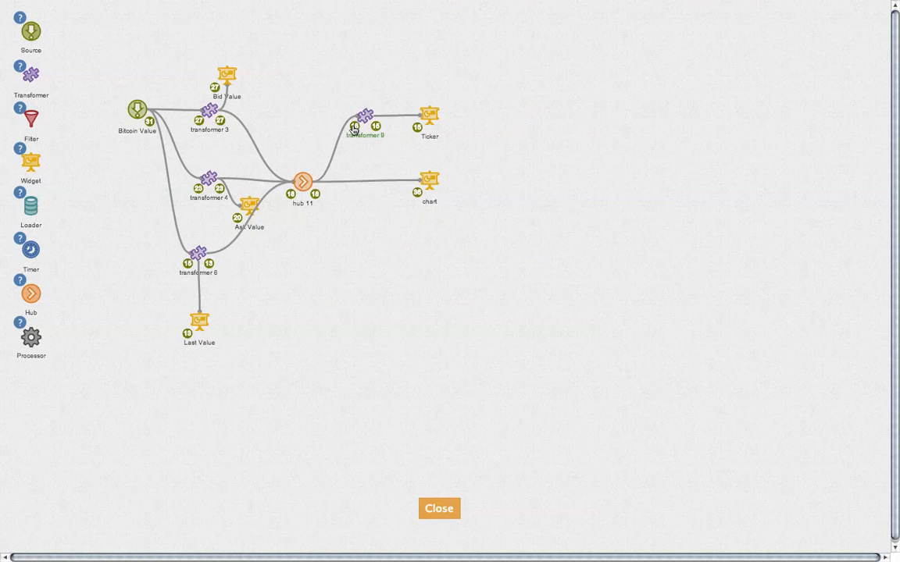
left_click(353, 130)
left_click_drag(649, 201, 650, 217)
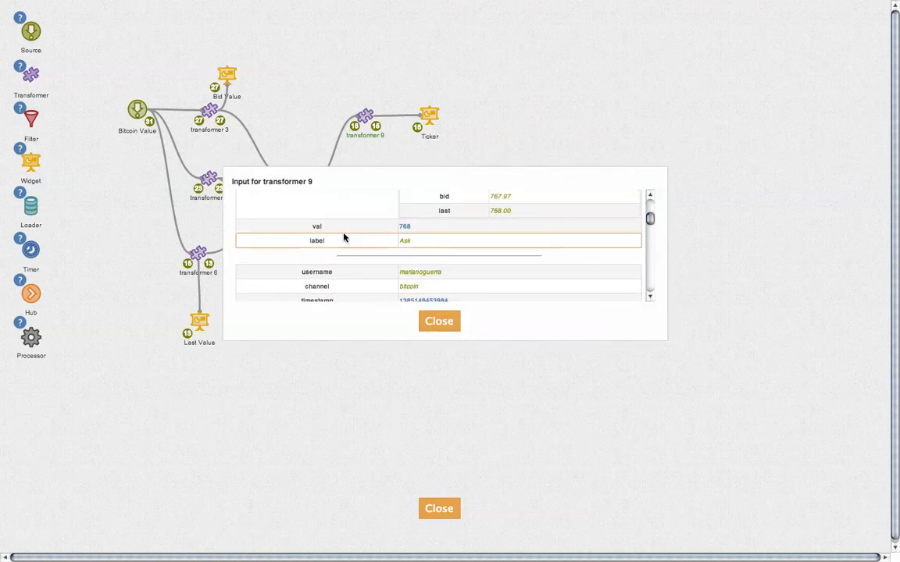
left_click(445, 324)
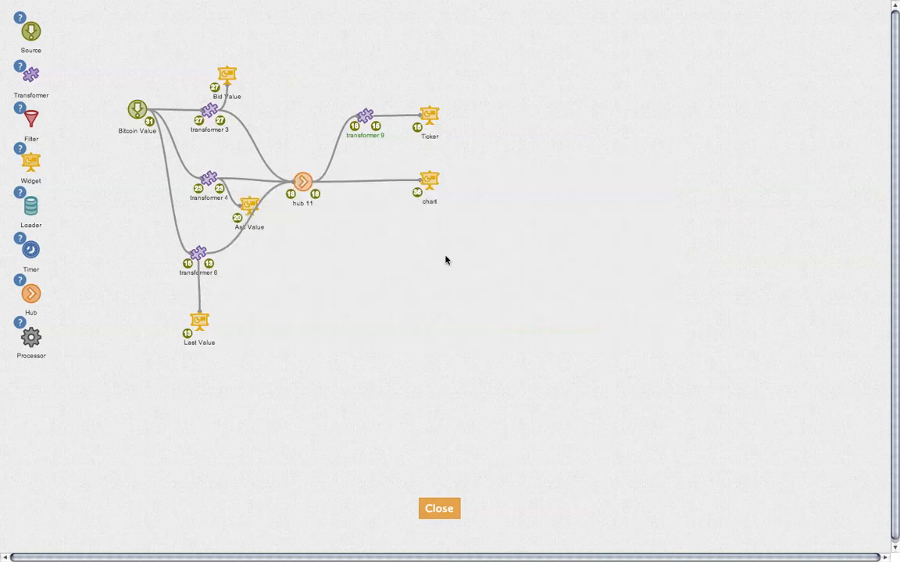
left_click(376, 129)
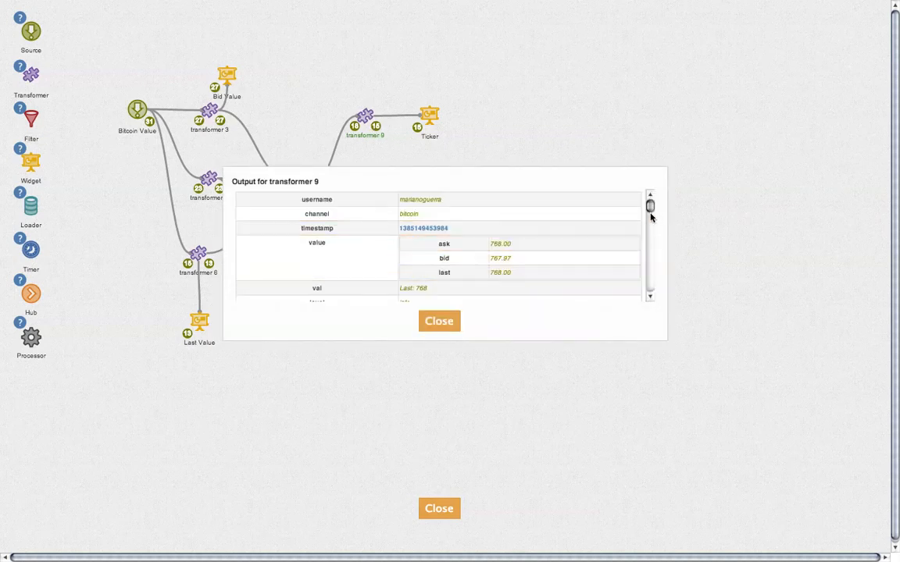
left_click_drag(650, 209, 651, 211)
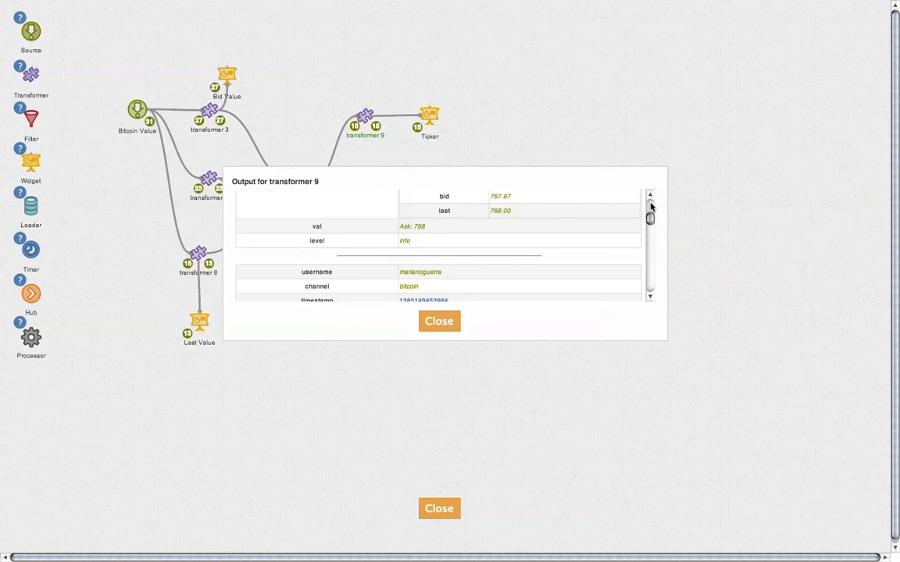
scroll(651, 220, "down", 3)
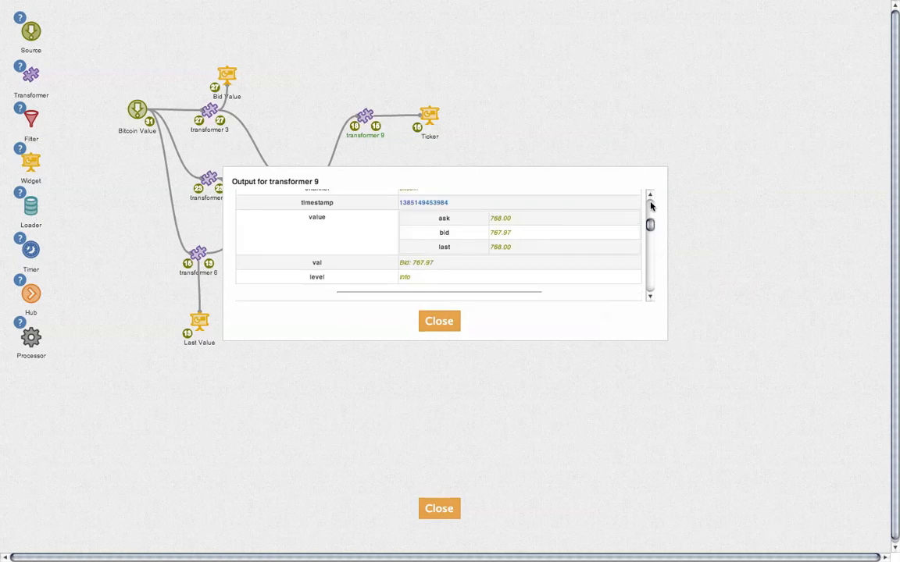
left_click_drag(649, 225, 656, 181)
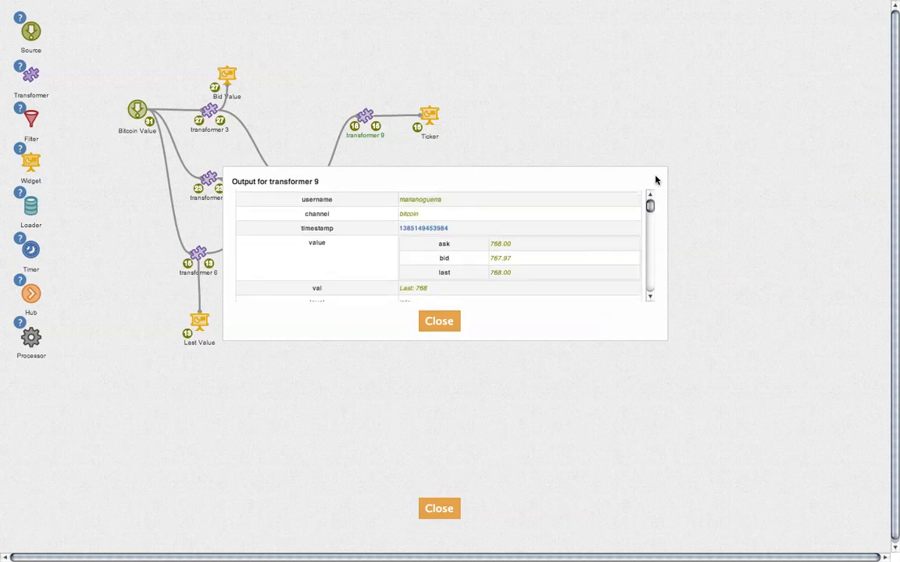
left_click(456, 326)
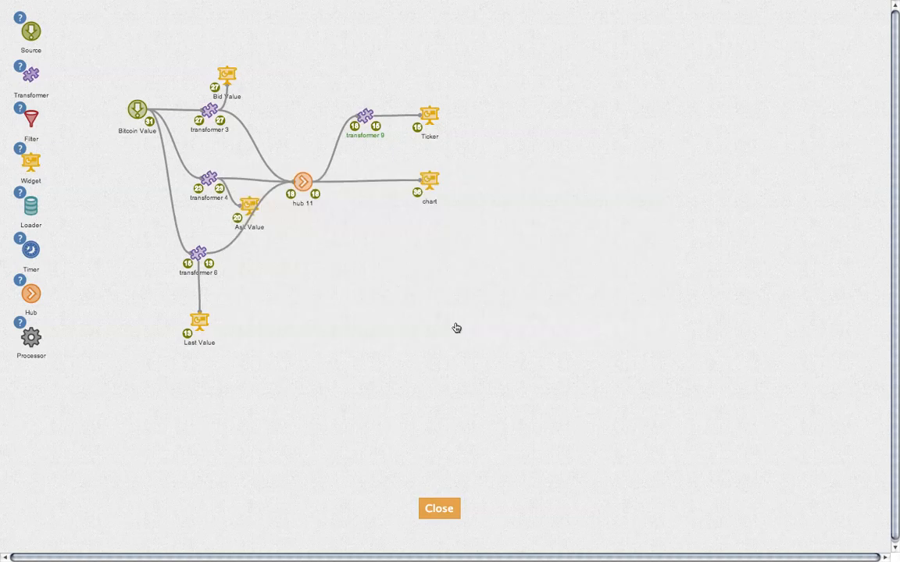
Close the flow editor and scroll the Bitcoin Dashboard Tutorial to the Ask and Bid odometer section.
left_click(438, 509)
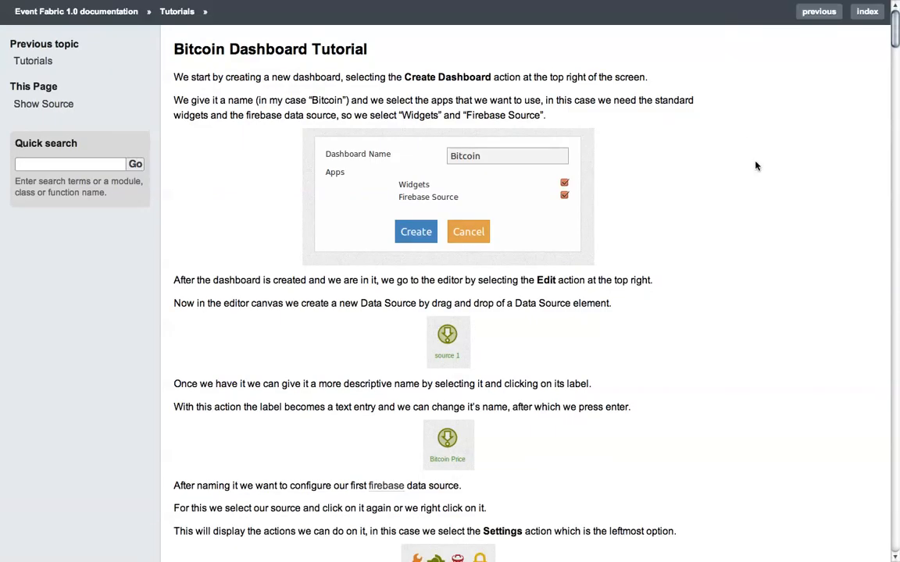
scroll(756, 165, "down", 6)
scroll(756, 165, "down", 20)
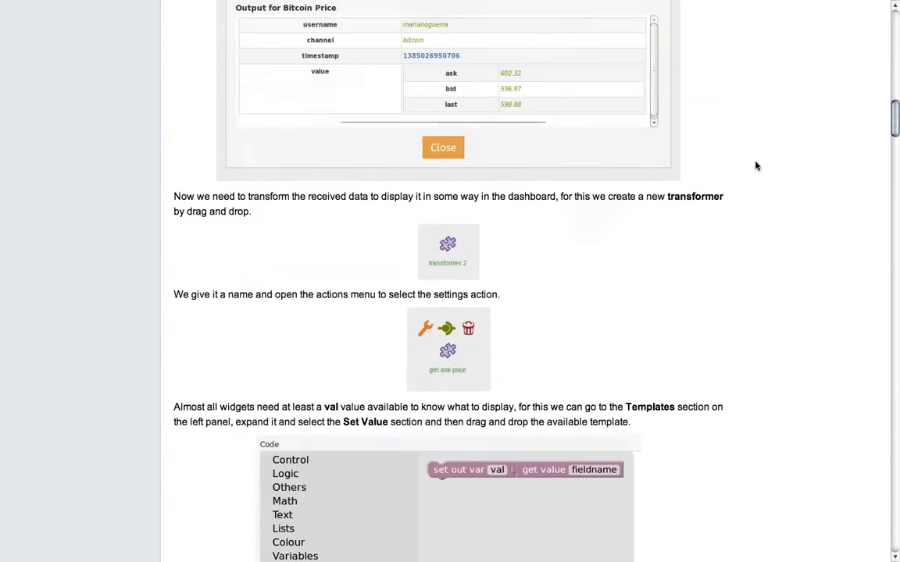
scroll(756, 166, "down", 15)
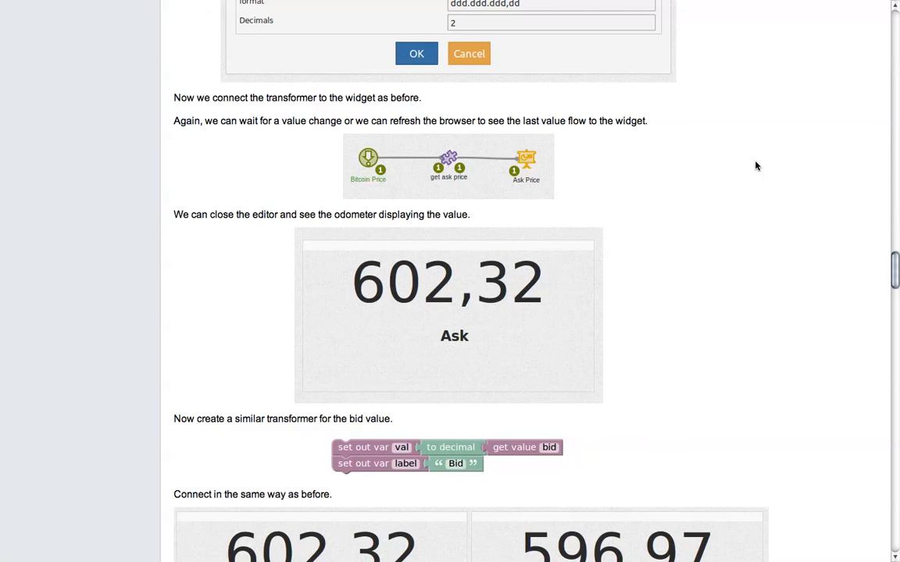
scroll(756, 165, "down", 3)
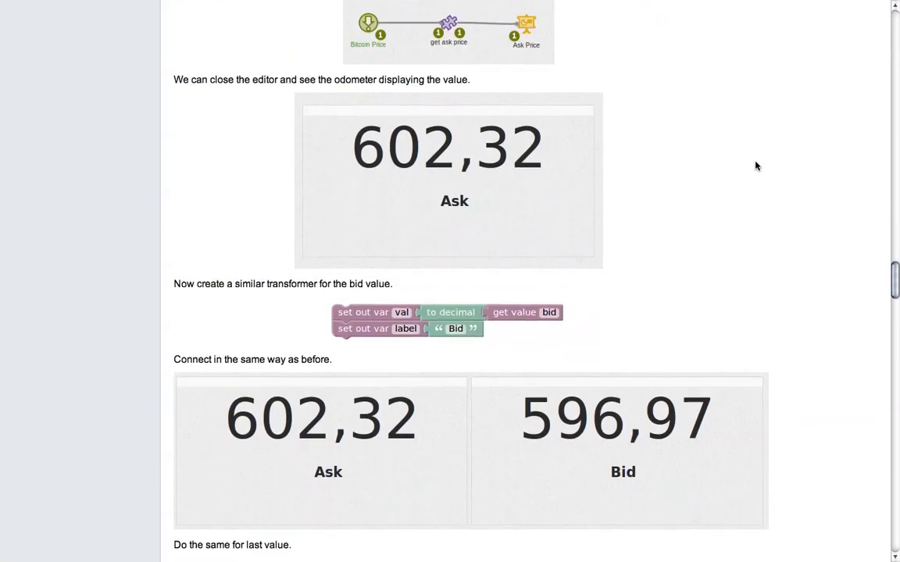